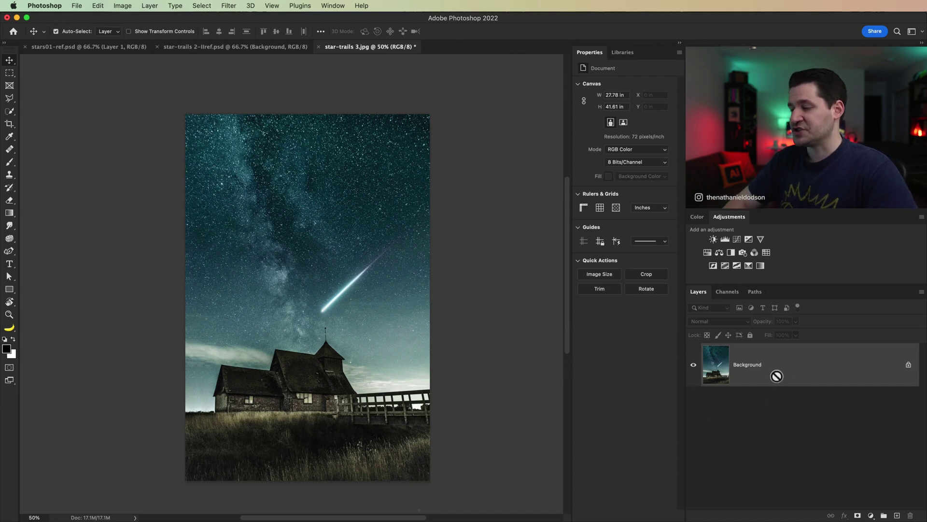
Step: Duplicate the Background of star-trails 3.jpg into a new Layer 1
key(super+j)
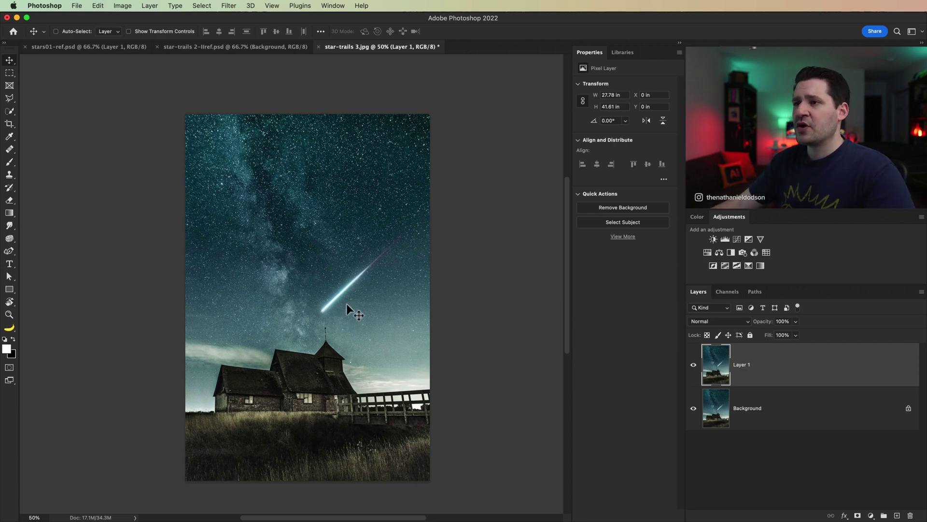
Step: Zoom in on the meteor streak in the night sky
key(z)
click(347, 291)
Step: Magnify the meteor area to 100% and pick the Patch Tool
click(347, 295)
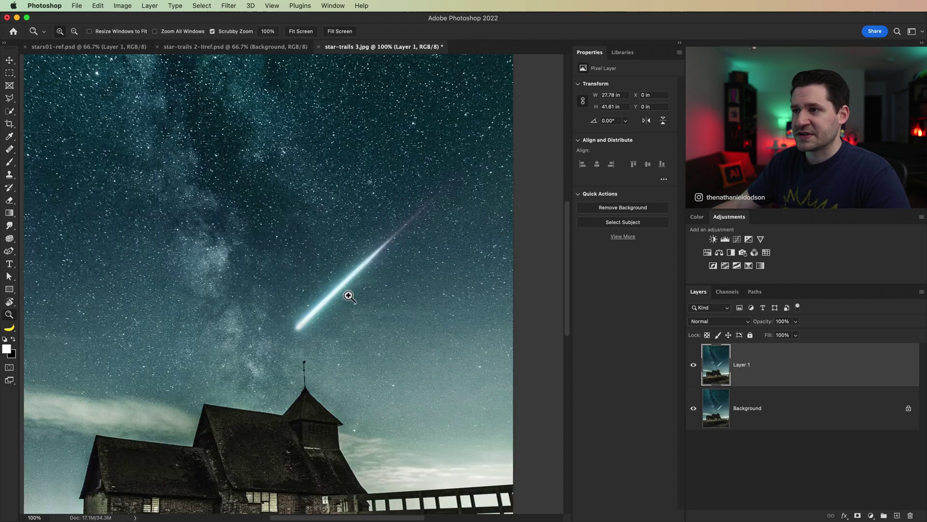
drag(347, 295, 322, 294)
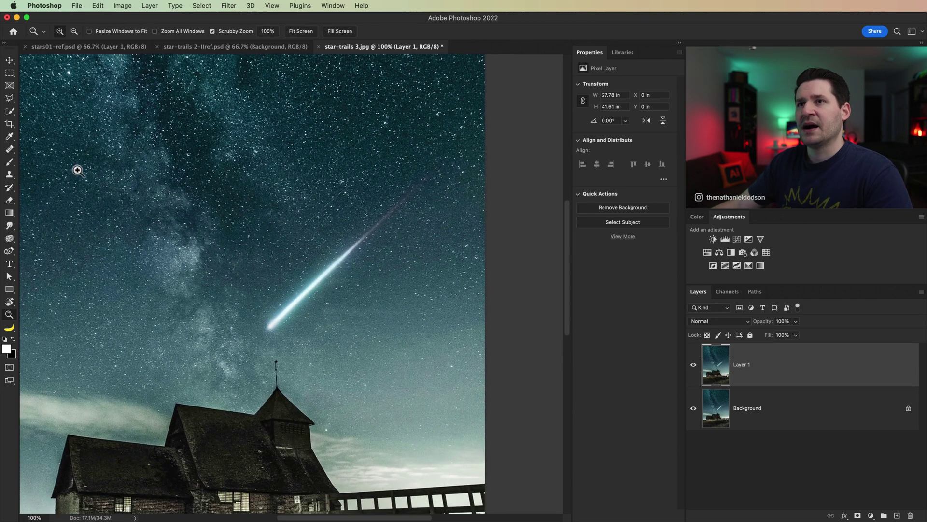
right_click(10, 151)
click(63, 168)
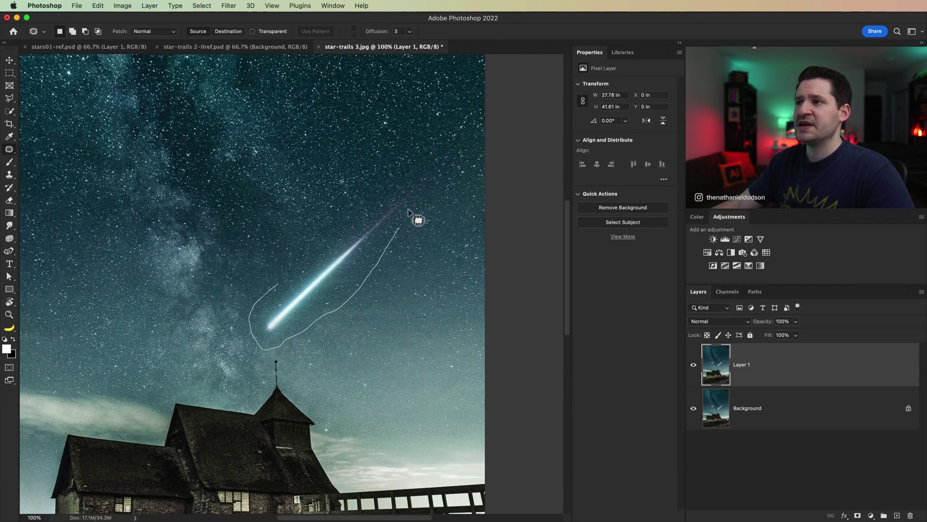
Step: Patch the meteor streak with nearby clean sky and deselect
mouse_move(408, 209)
mouse_down()
mouse_move(421, 170)
mouse_move(338, 229)
mouse_up()
mouse_move(282, 284)
mouse_down()
mouse_move(263, 251)
mouse_move(288, 230)
mouse_move(274, 210)
mouse_up()
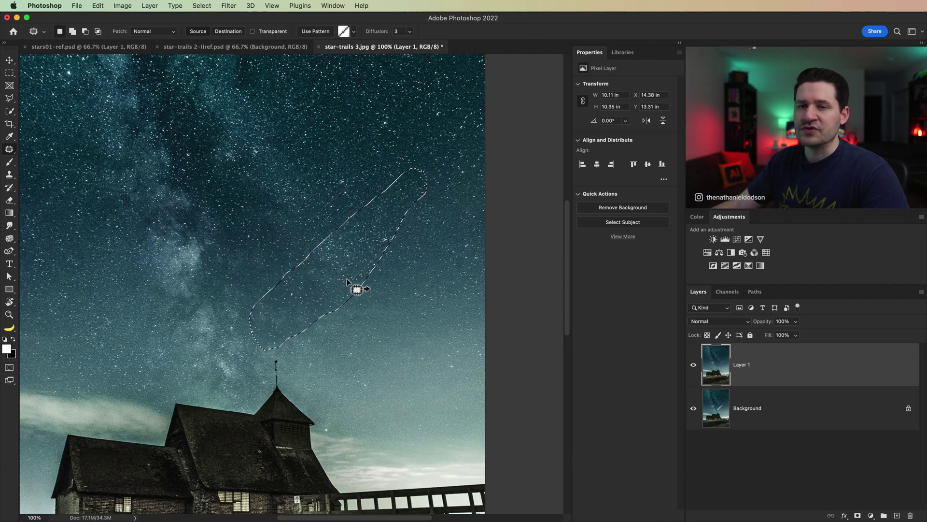
key(super+d)
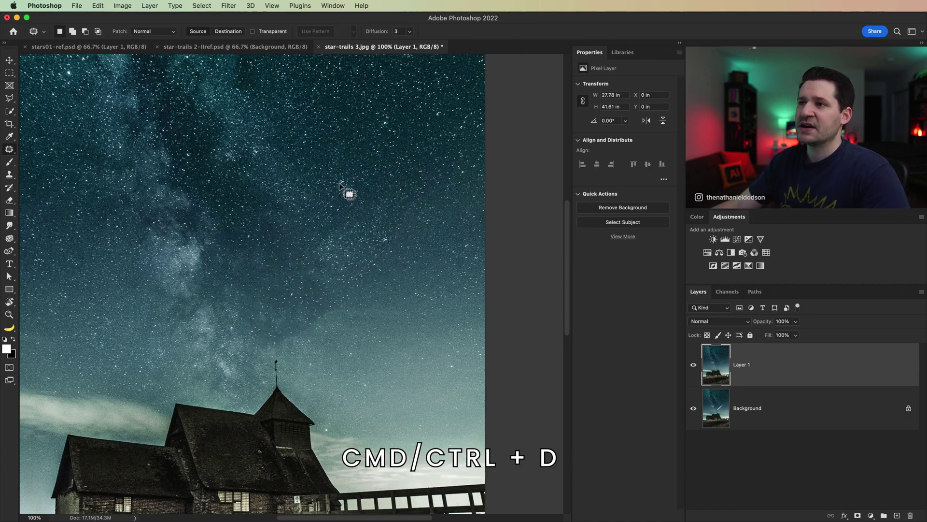
right_click(15, 152)
Step: Heal a leftover sky spot with a 100 px, 0% hardness Healing Brush
click(54, 158)
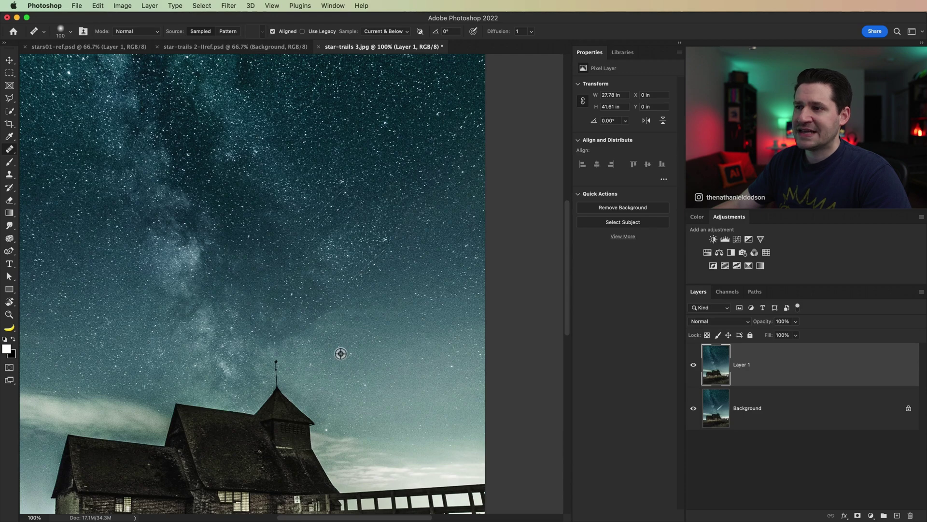
right_click(302, 327)
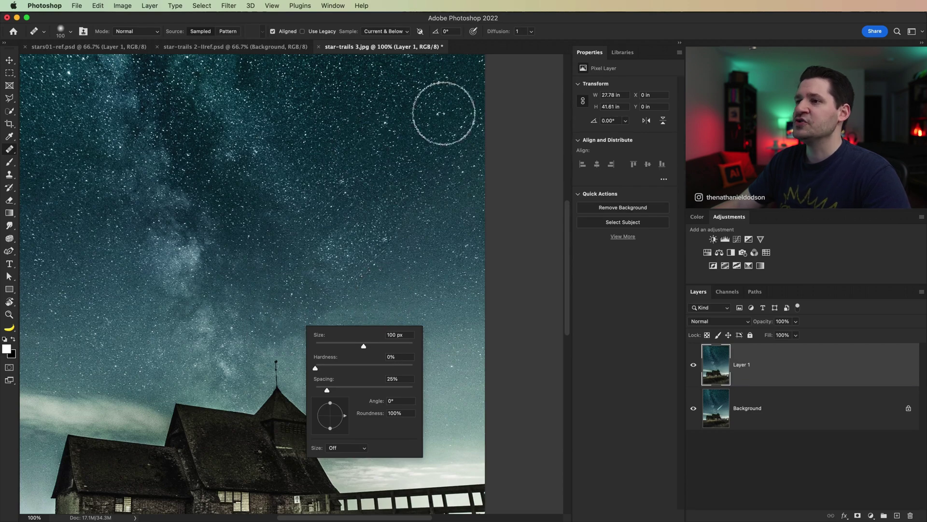
click(288, 326)
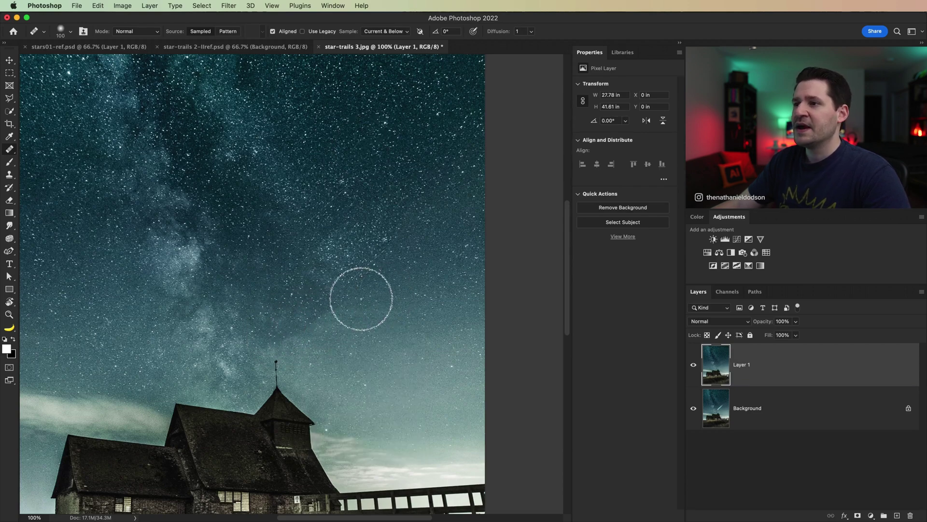
click(324, 275)
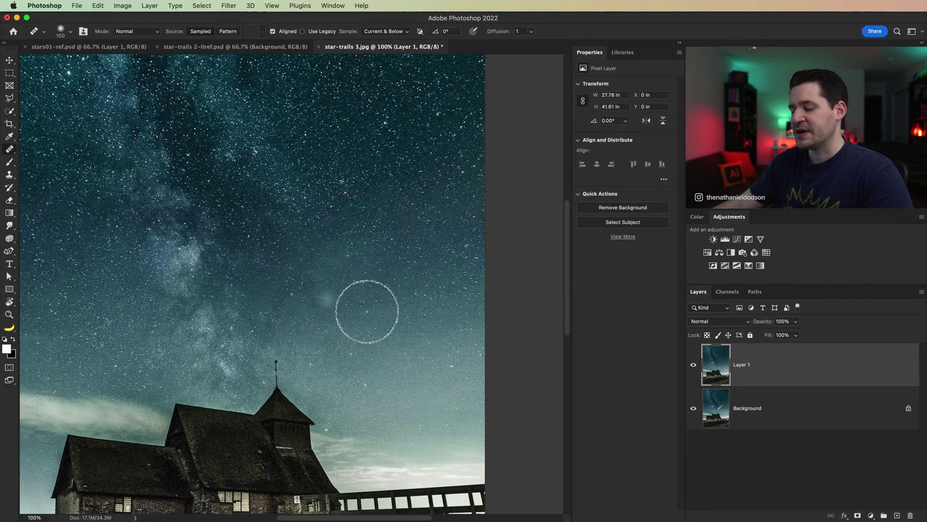
Step: Heal the dark spot just above the church's left roof
key(super+minus)
drag(244, 265, 280, 259)
click(240, 334)
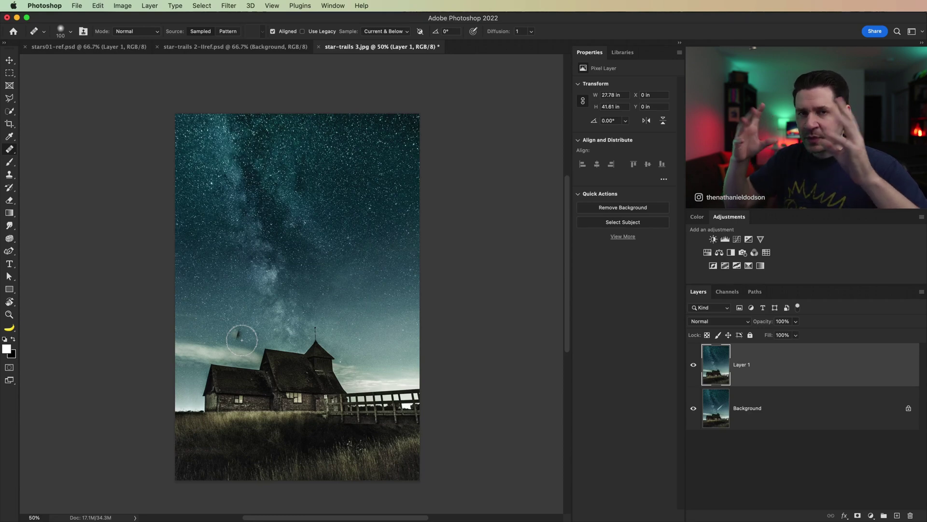
key(v)
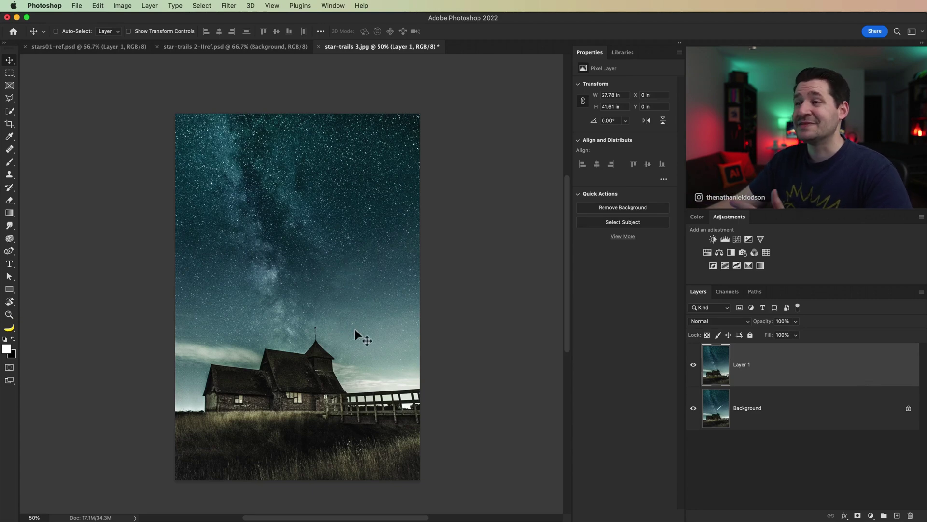
key(z)
click(362, 297)
drag(287, 272, 323, 304)
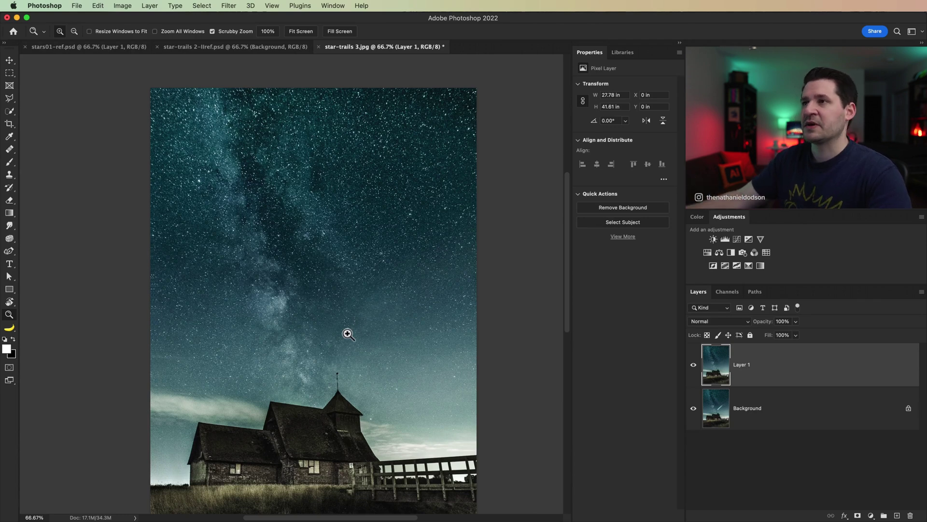
scroll(369, 296, down, 2)
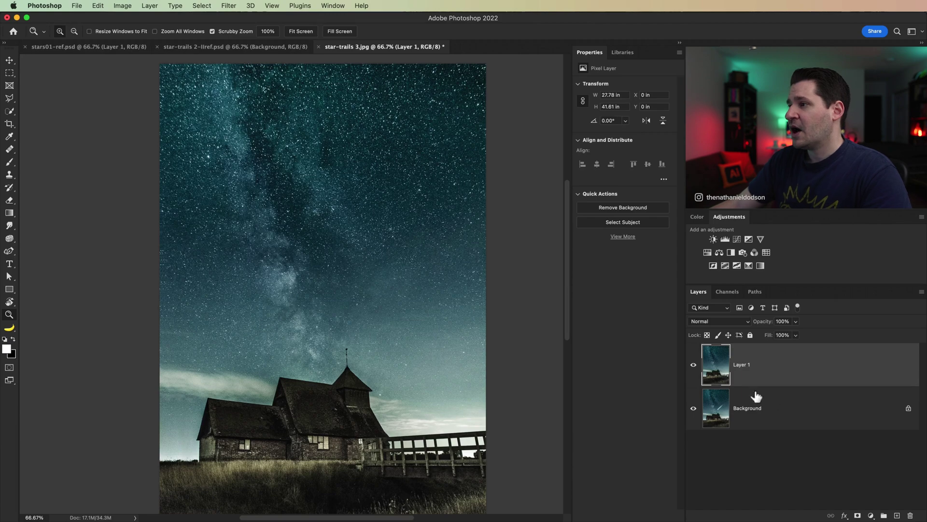
scroll(344, 331, down, 3)
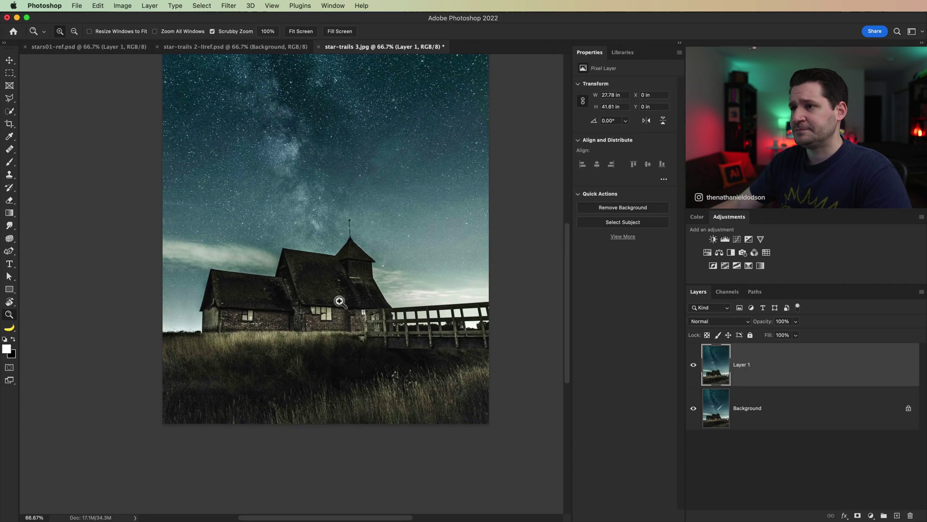
scroll(340, 301, up, 2)
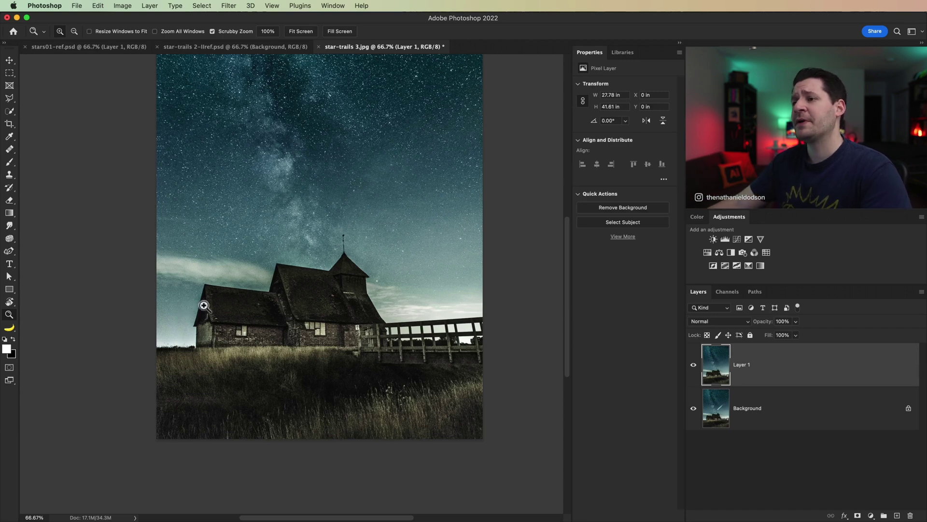
scroll(338, 388, up, 3)
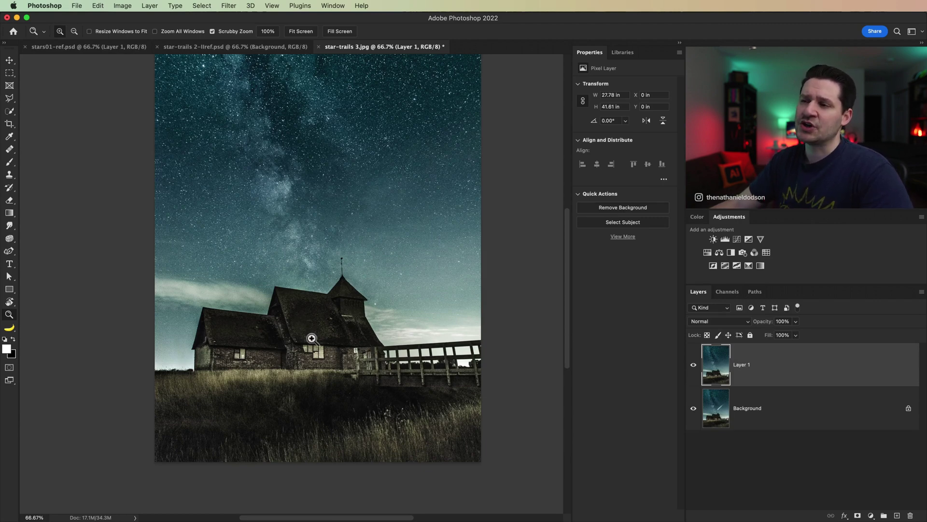
drag(315, 334, 313, 348)
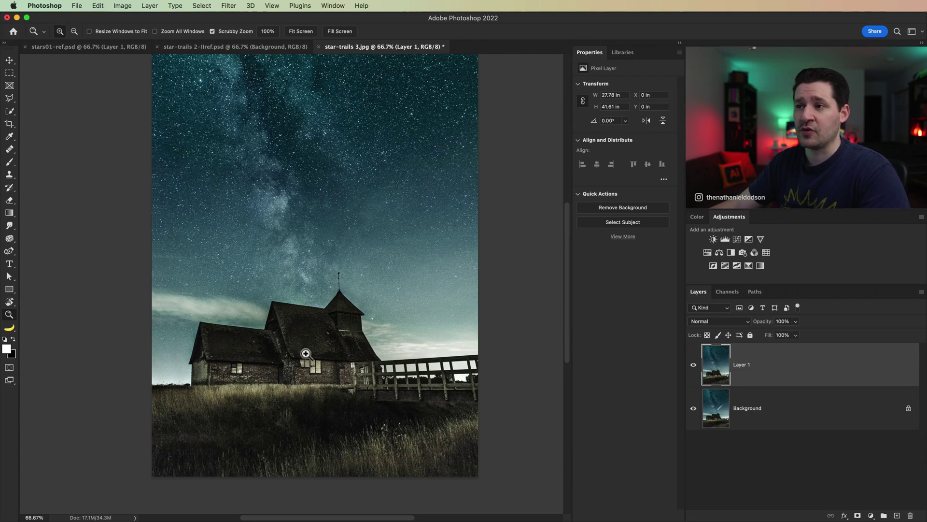
click(283, 48)
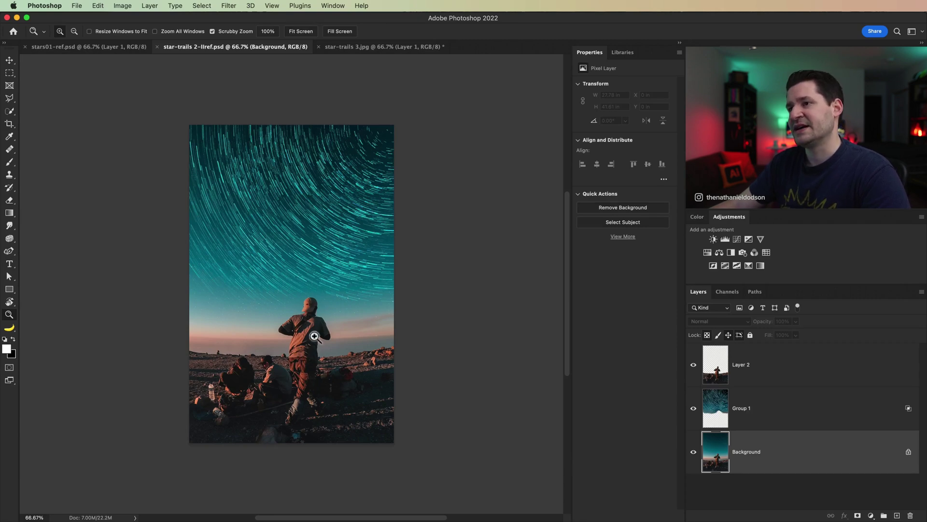
click(366, 47)
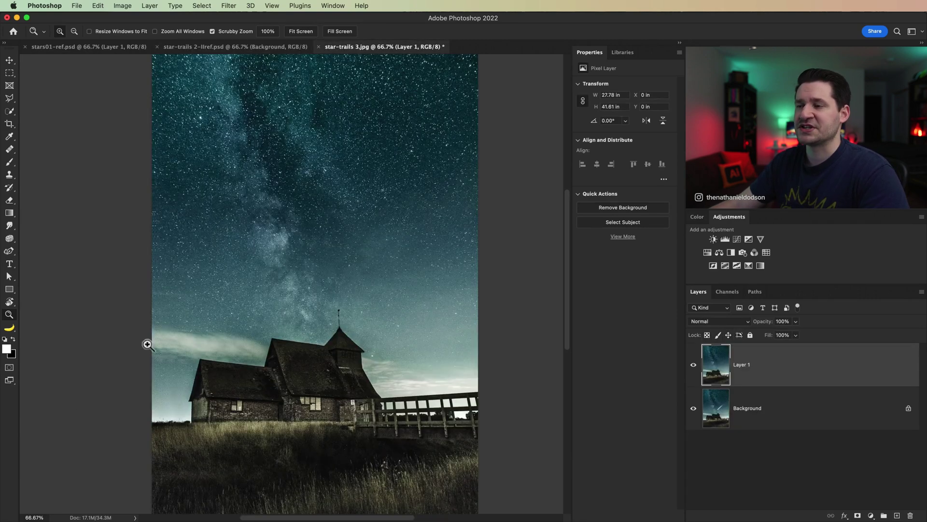
click(10, 113)
Step: Quick-select the church and grassland below the sky
click(54, 116)
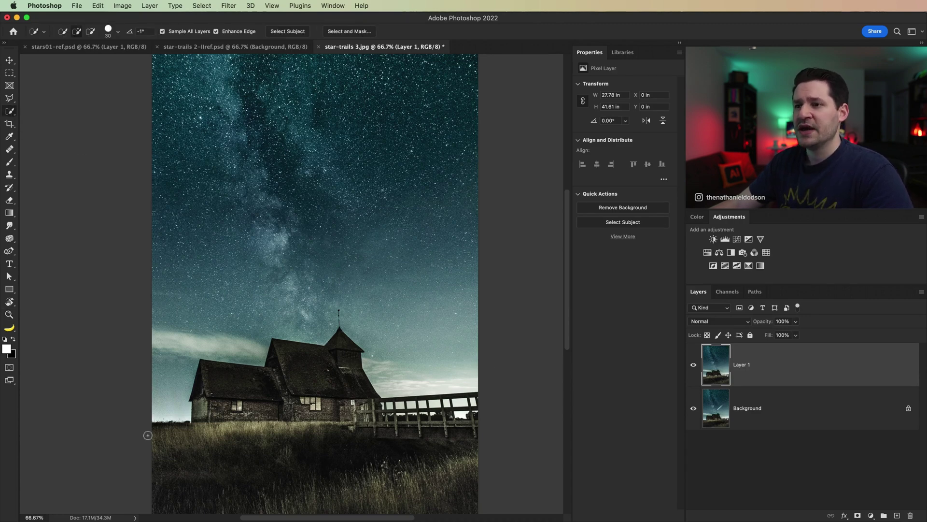
mouse_move(201, 394)
mouse_down()
mouse_move(295, 384)
mouse_move(291, 356)
mouse_move(331, 415)
mouse_move(406, 429)
mouse_move(469, 416)
mouse_up()
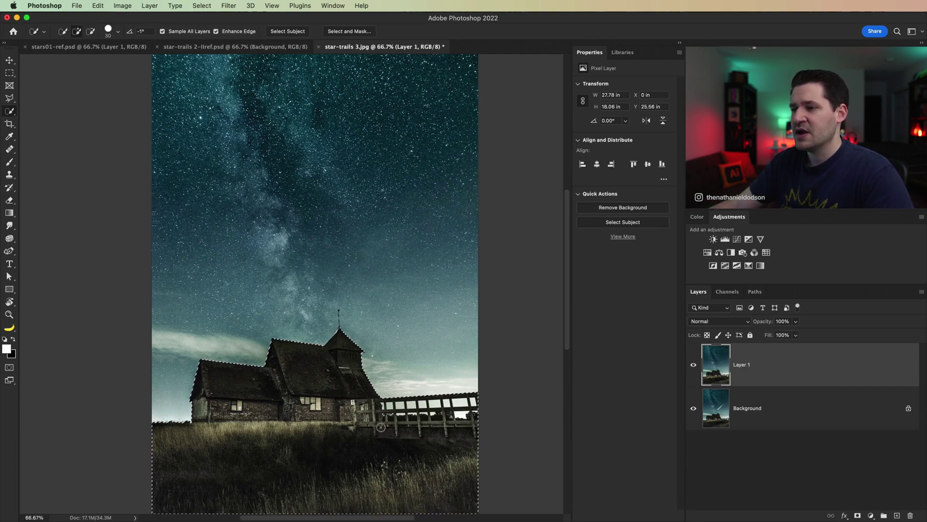
key(z)
drag(339, 329, 339, 329)
Step: Add the thin steeple spire to the selection with polygonal lasso outlines at 400%
key(l)
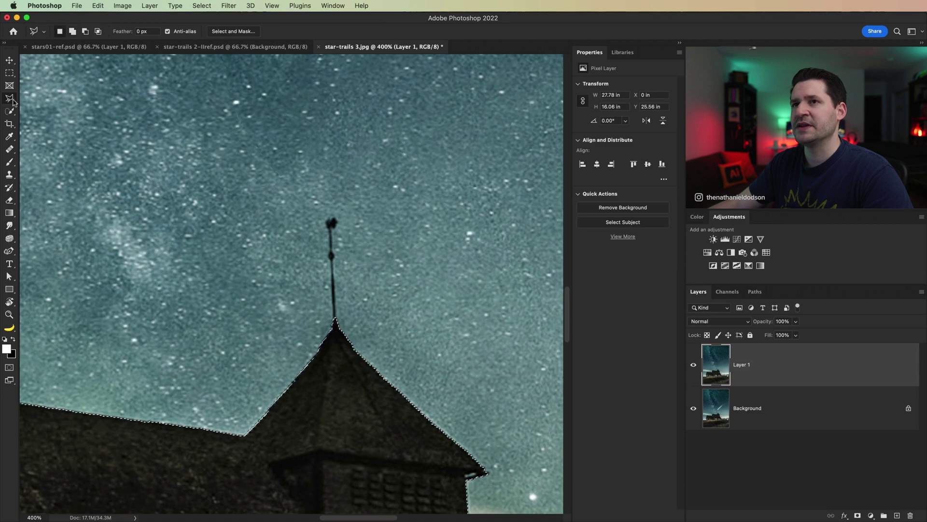
click(336, 320)
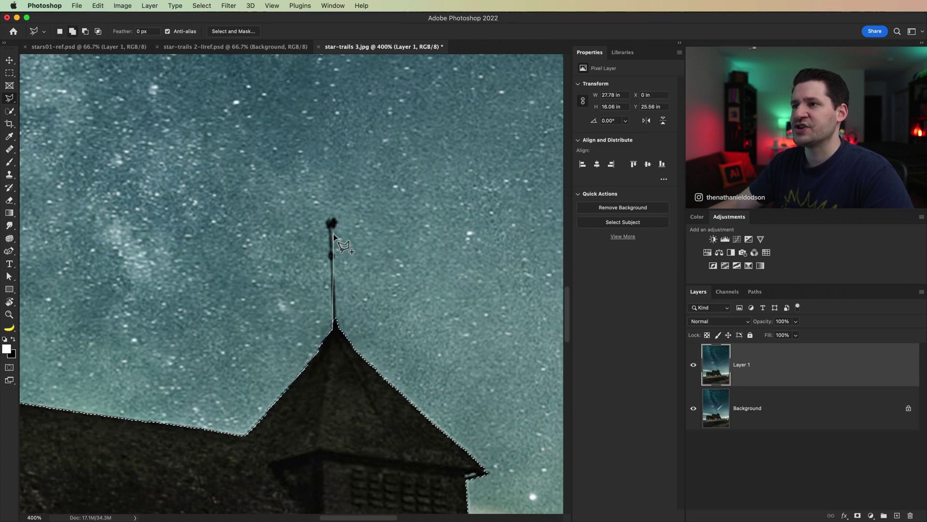
click(328, 223)
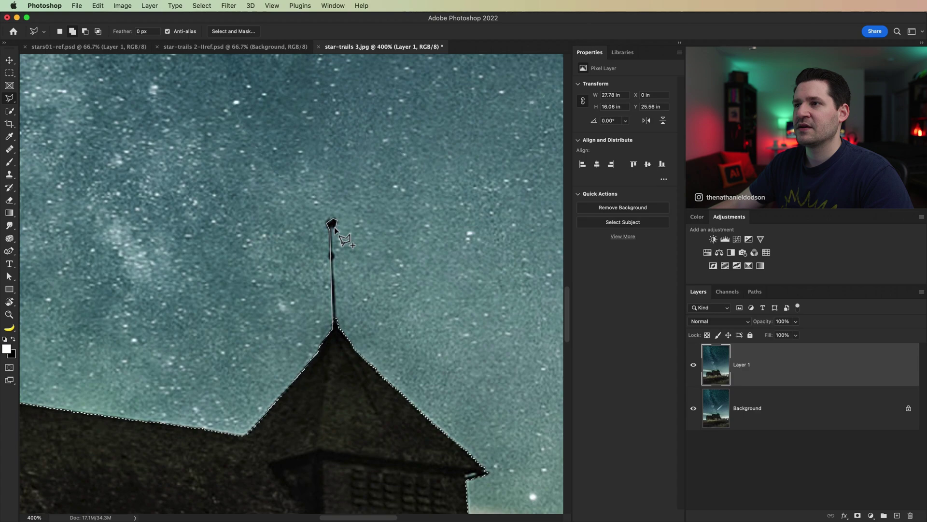
click(336, 225)
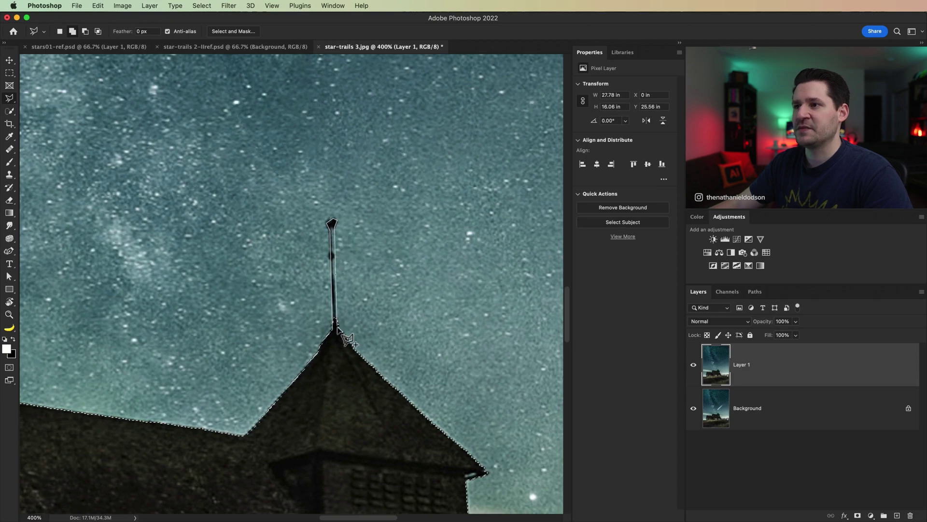
click(336, 325)
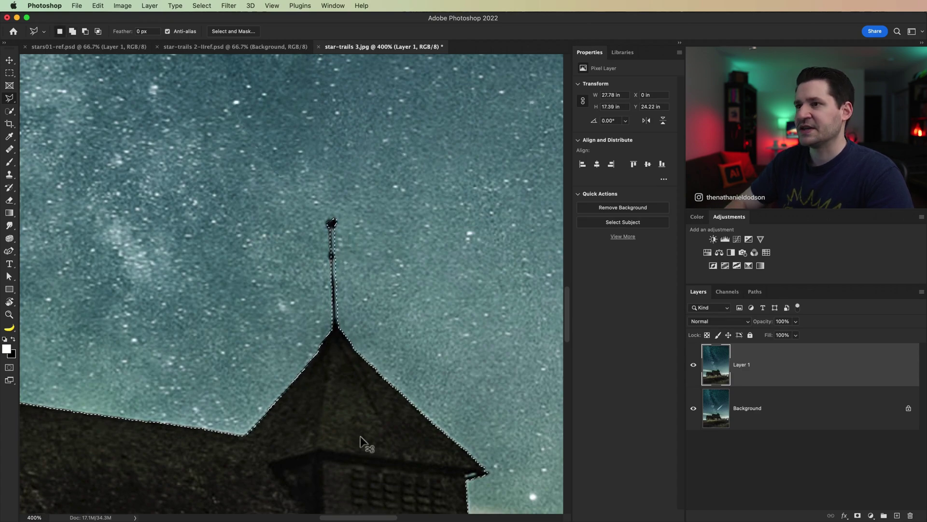
scroll(360, 436, down, 4)
scroll(361, 436, up, 3)
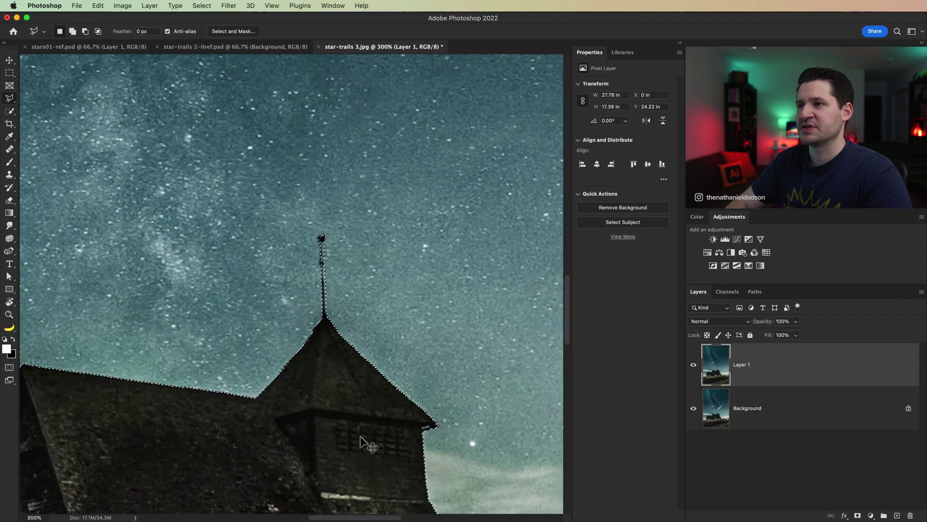
key(super+equal)
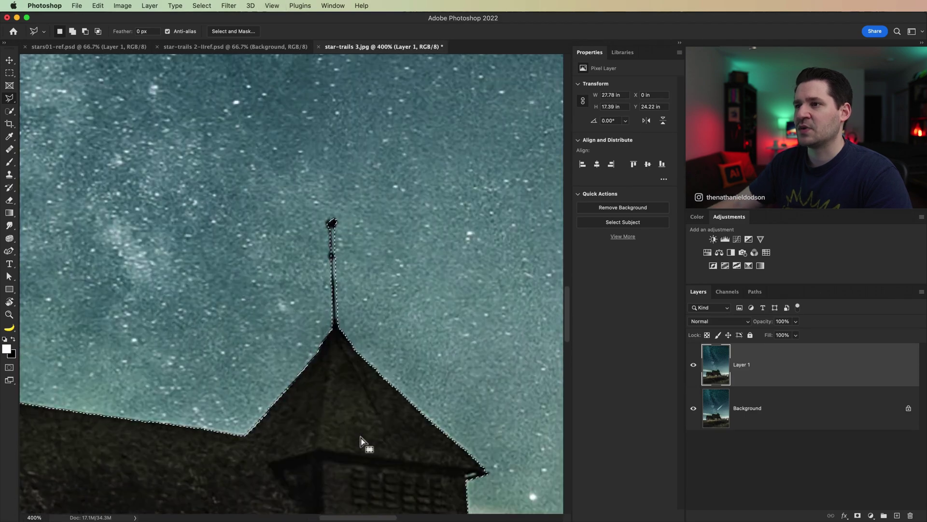
click(333, 327)
click(332, 222)
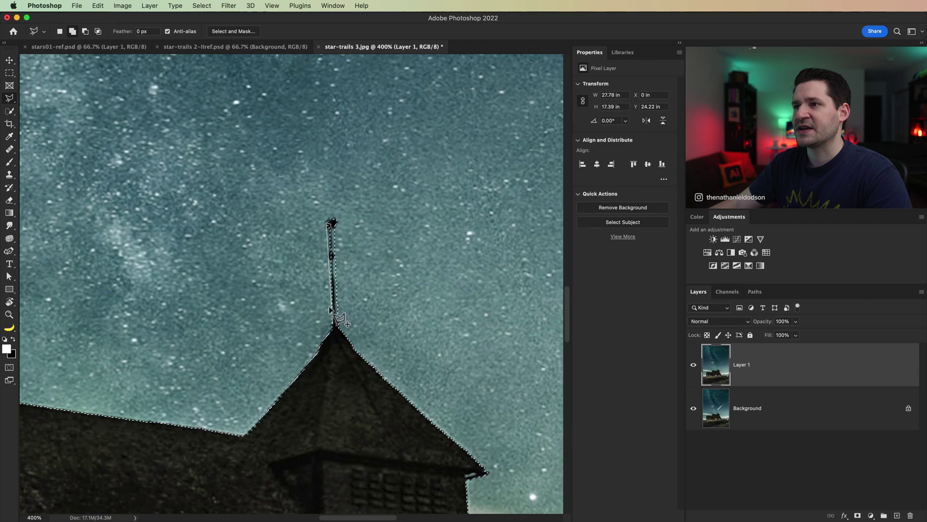
click(335, 330)
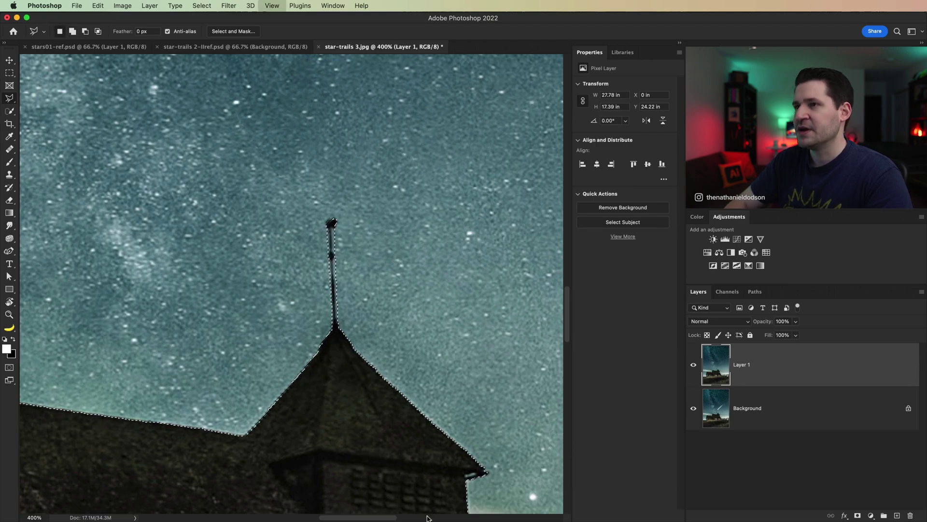
Step: Copy the selected church-and-grass foreground onto a new Layer 2
key(super+minus)
key(super+minus)
key(super+minus)
key(super+minus)
key(super+minus)
scroll(342, 259, left, 3)
scroll(341, 259, up, 2)
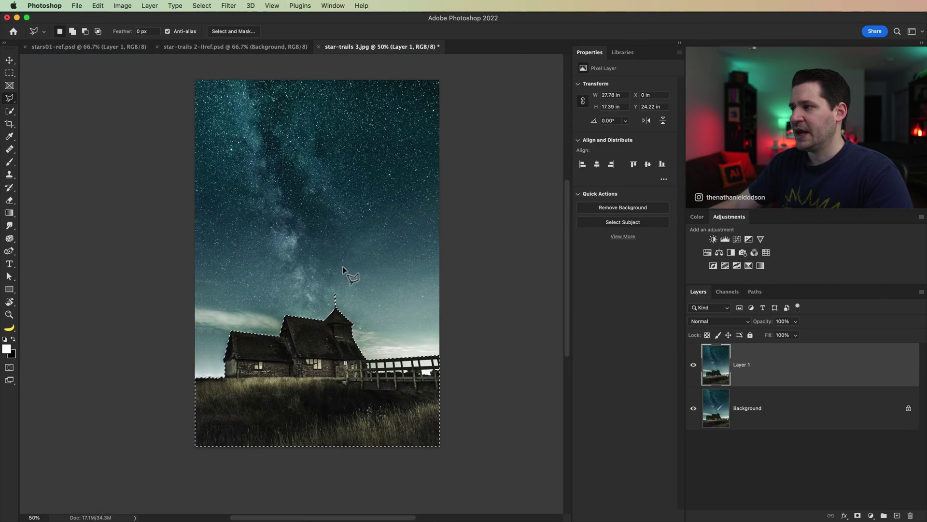
key(super+j)
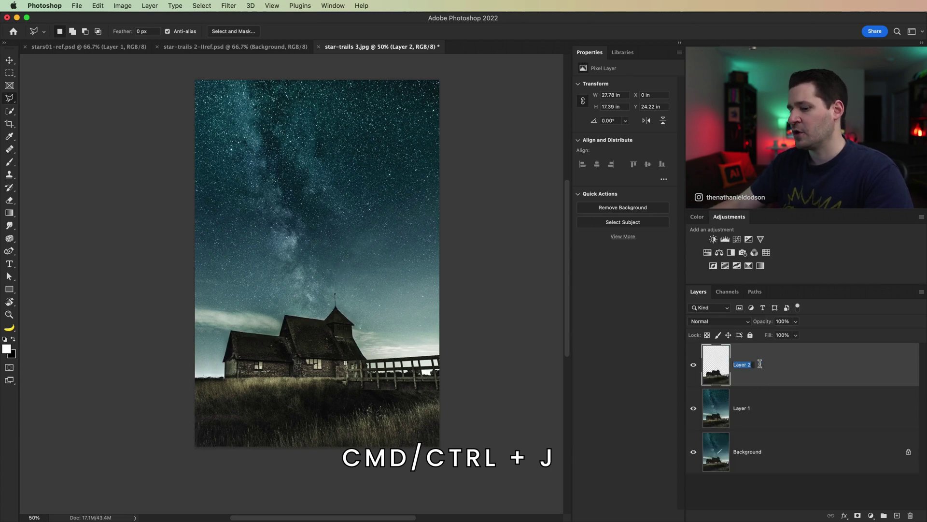
Step: Rename Layer 2 to 'foreground', select the sky layer, and bring up stars01-ref.psd
text(foreground)
key(Return)
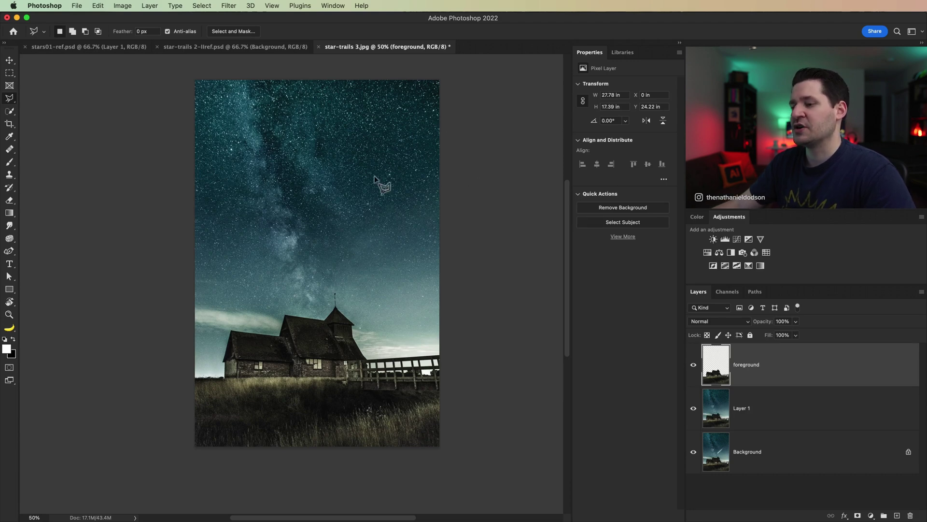
key(v)
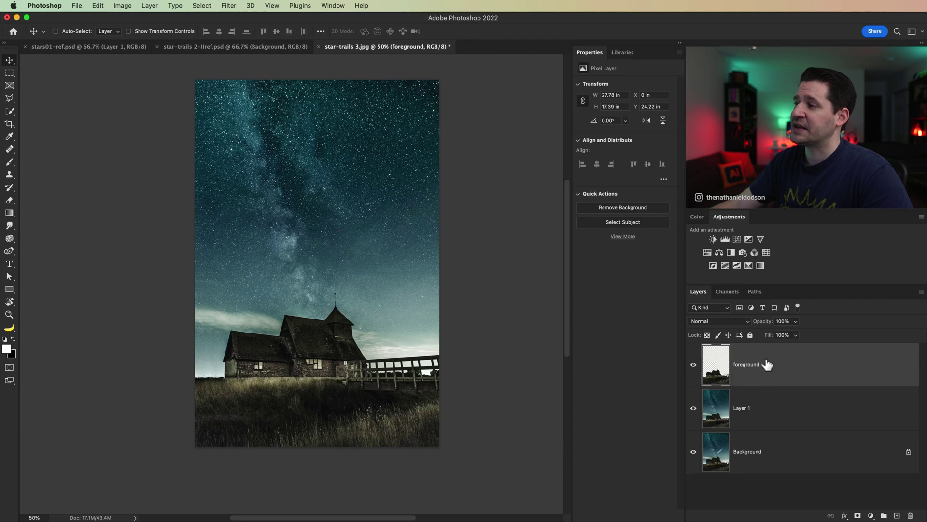
click(773, 415)
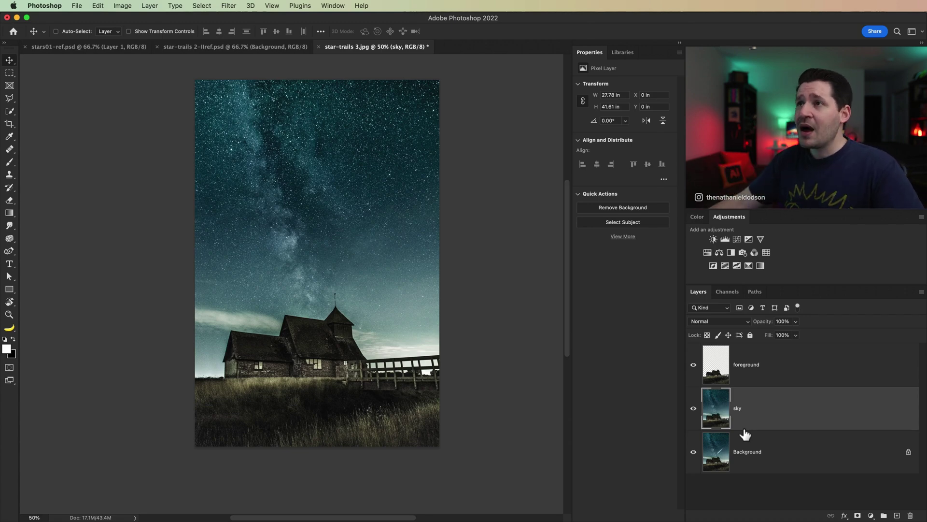
click(99, 43)
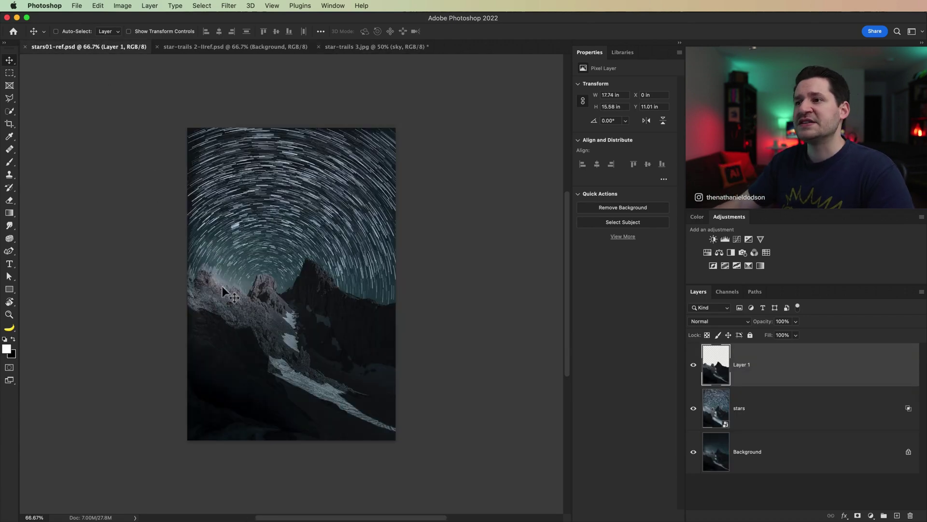
Step: Zoom into stars01-ref.psd to examine the mountain ridge and star trails at up to 300%
key(z)
click(230, 295)
click(279, 275)
drag(315, 264, 293, 302)
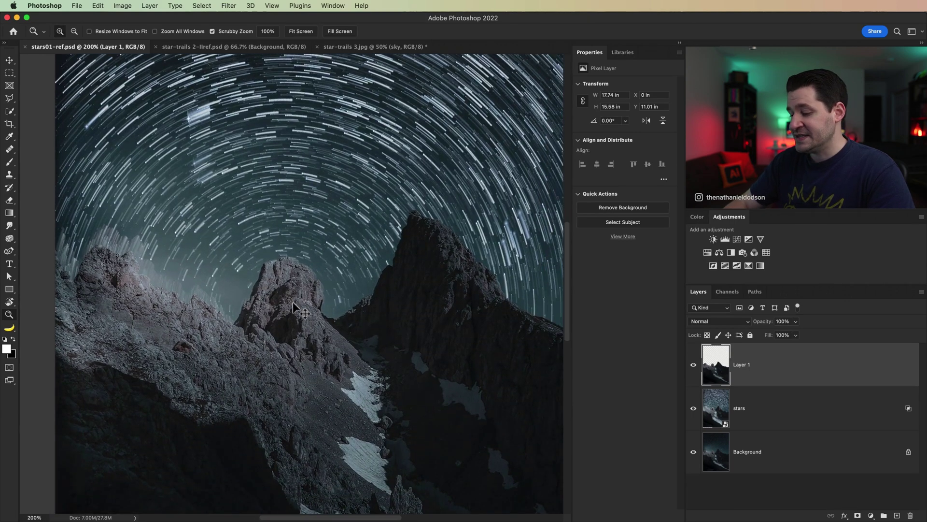
alt+click(293, 303)
click(217, 289)
click(224, 248)
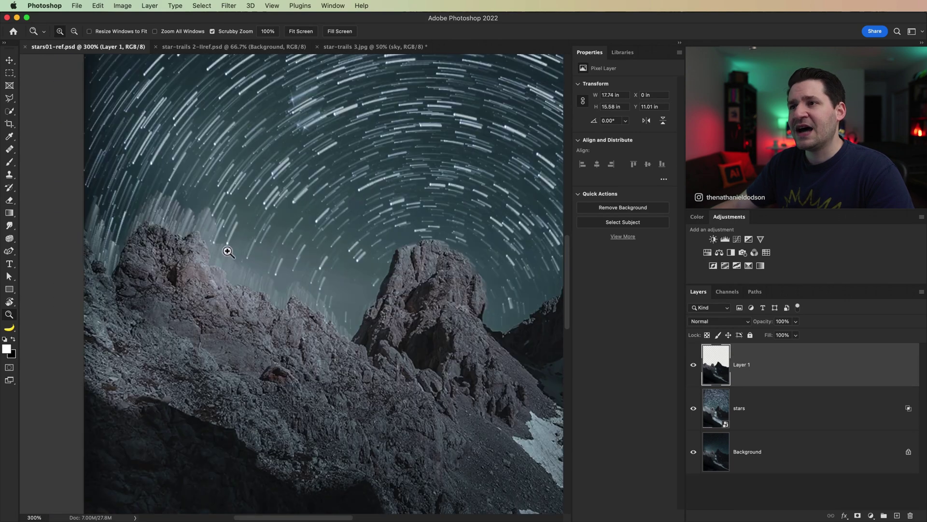
drag(223, 248, 201, 275)
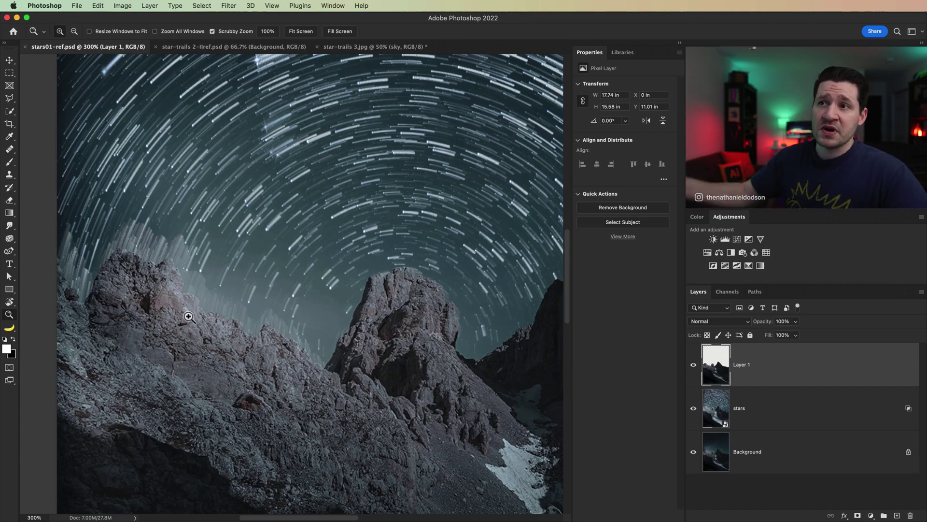
scroll(229, 263, right, 5)
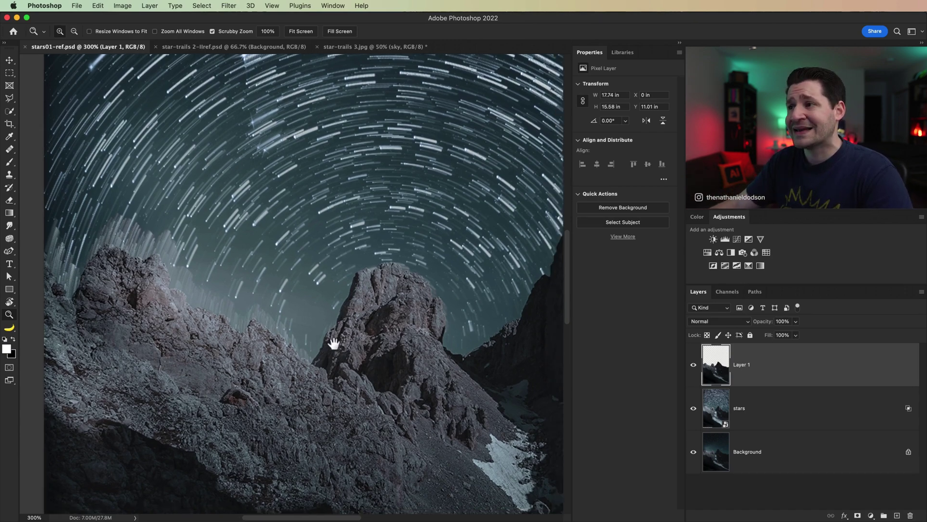
drag(399, 402, 227, 473)
key(super+minus)
drag(173, 411, 315, 340)
Step: Hide Layer 1 to study the raw star trails over the rocks, then show it again
click(695, 365)
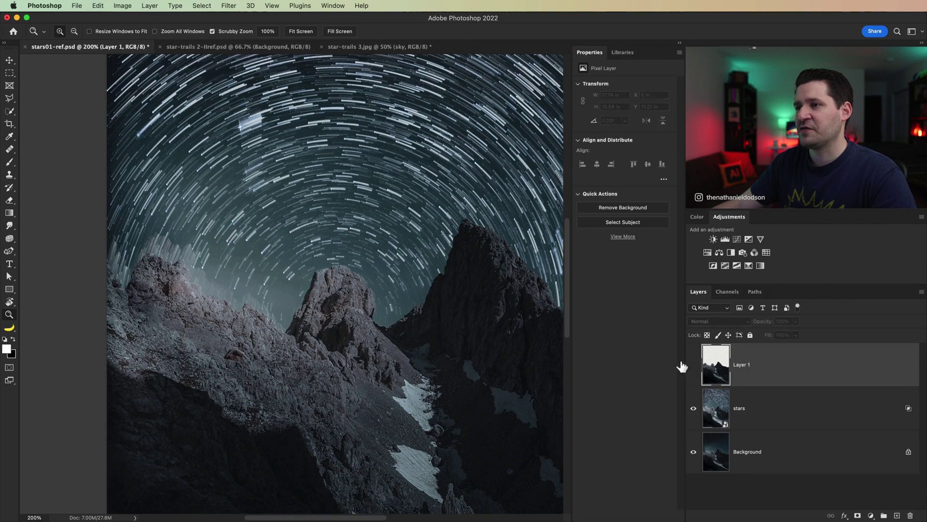
scroll(389, 335, down, 3)
scroll(390, 335, right, 2)
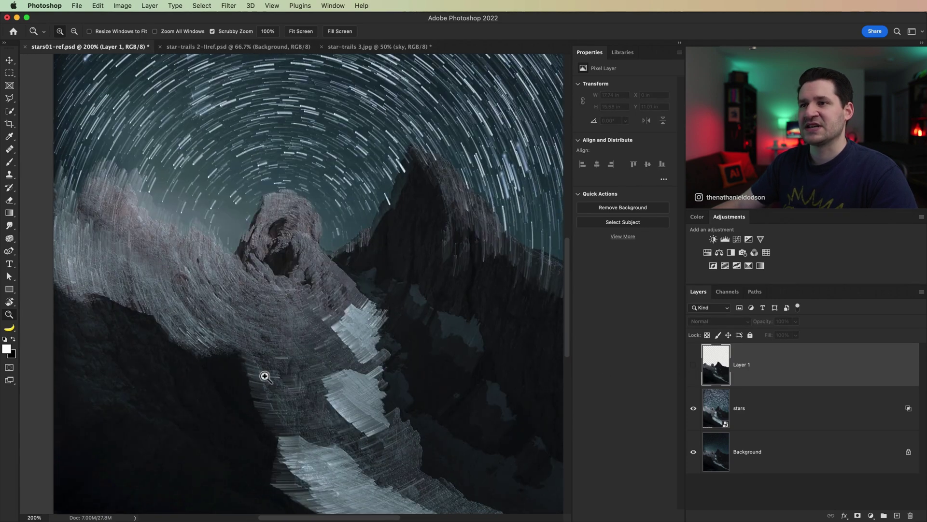
drag(285, 461, 304, 373)
scroll(213, 259, up, 5)
scroll(213, 259, left, 3)
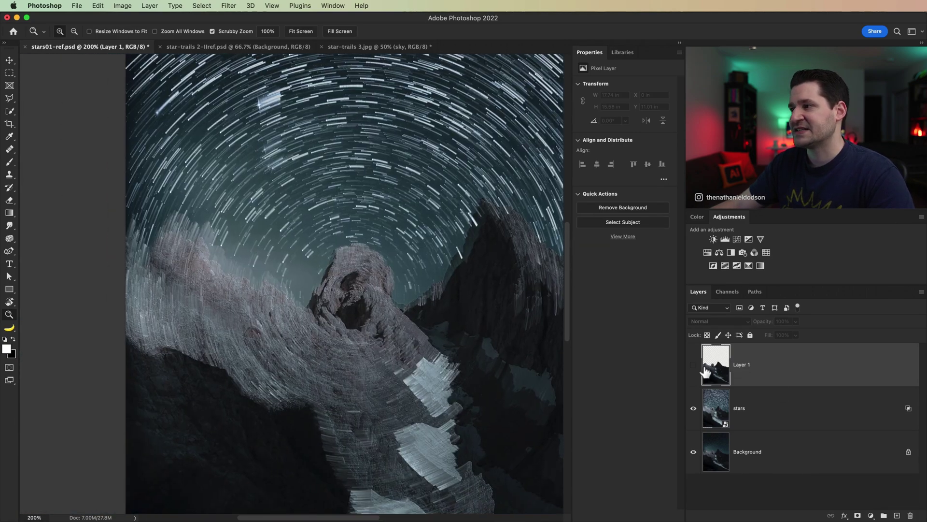
click(701, 375)
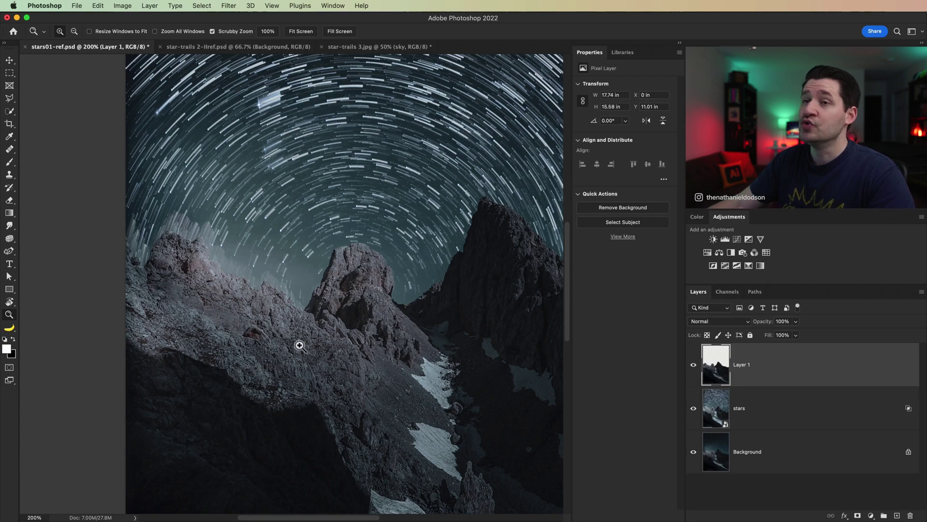
key(super+minus)
drag(302, 387, 278, 383)
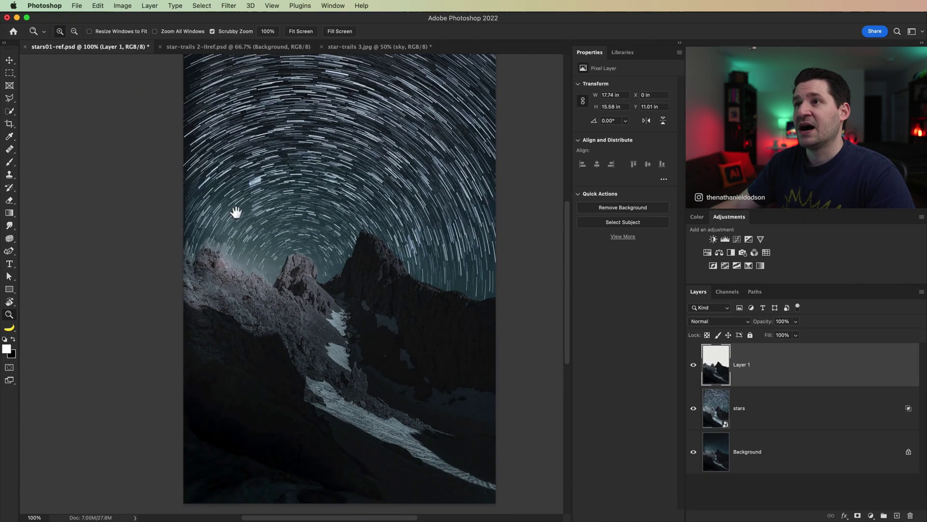
Step: Inspect the standing figure in star-trails 2-llref.psd at 300%, then return to star-trails 3.jpg
key(ctrl+Tab)
click(311, 321)
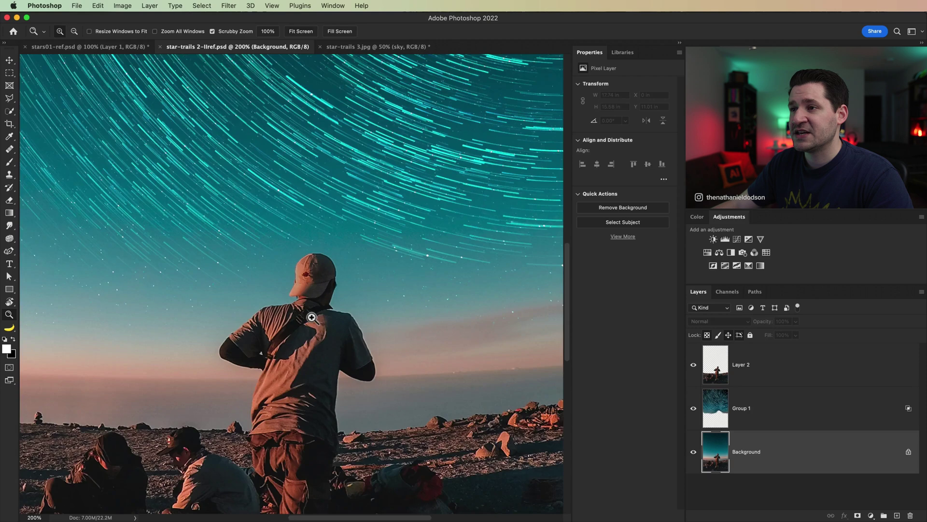
click(311, 322)
drag(314, 346, 330, 385)
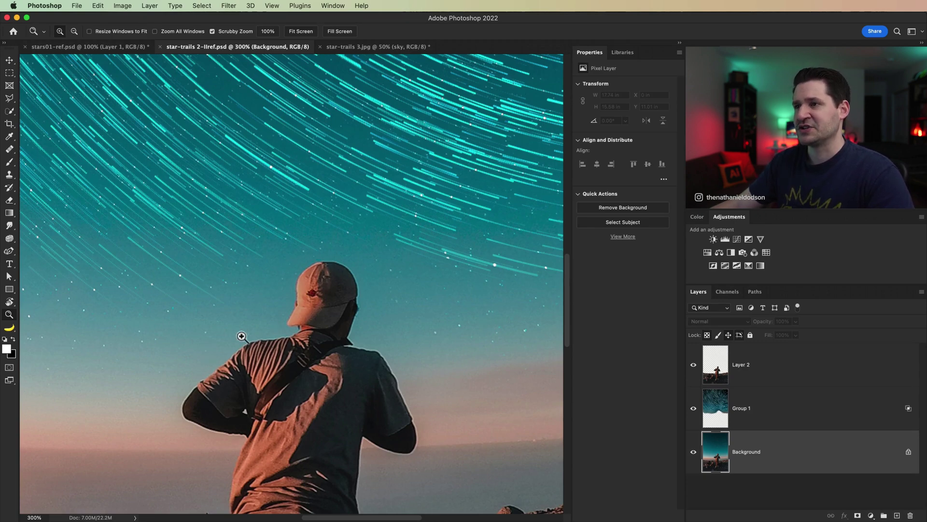
key(super+0)
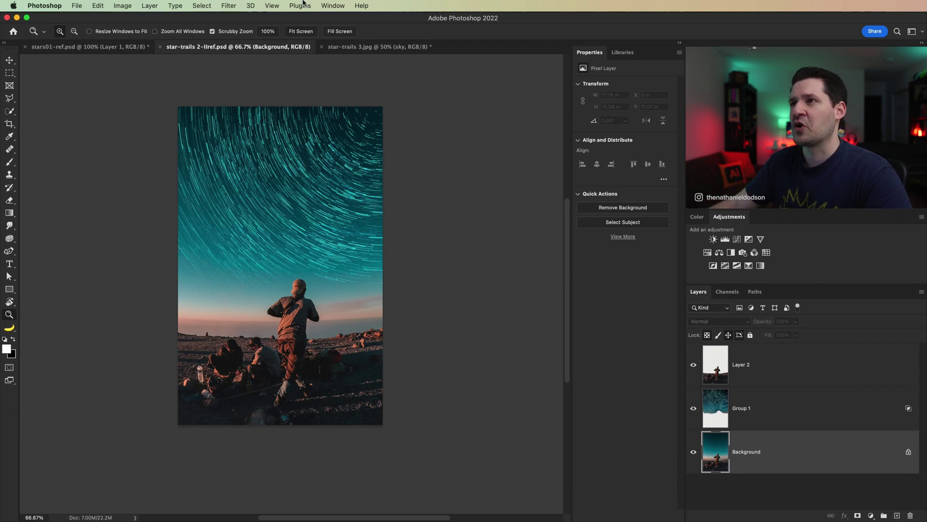
click(390, 46)
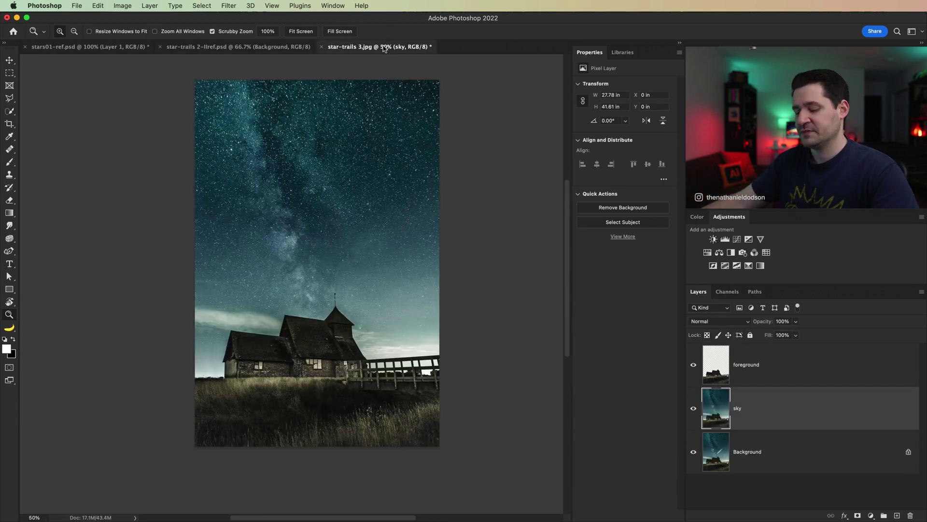
Step: In Quick Mask, paint black over the whole sky with a soft brush
click(344, 363)
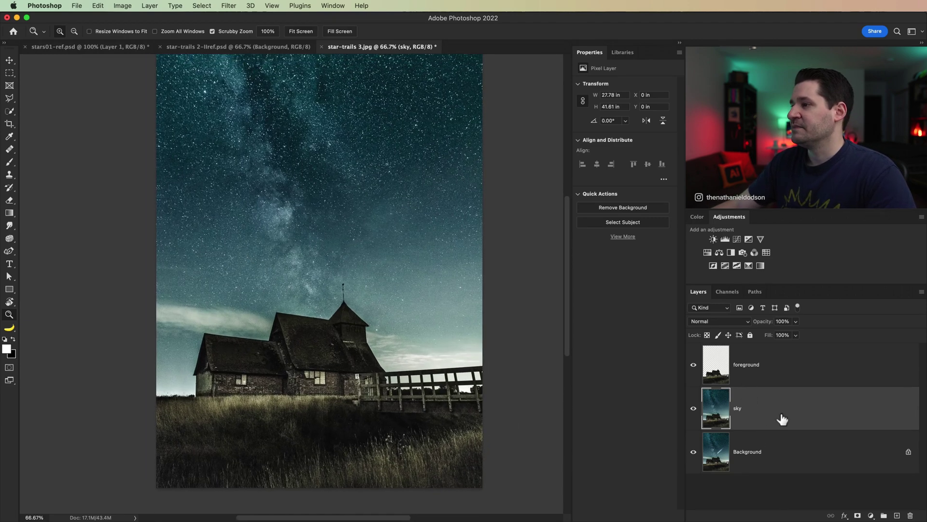
drag(414, 298, 337, 312)
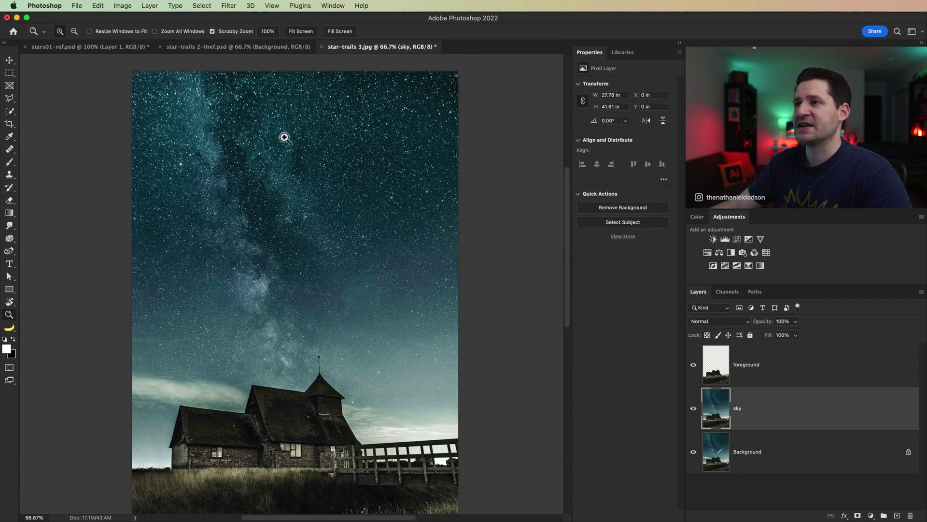
key(q)
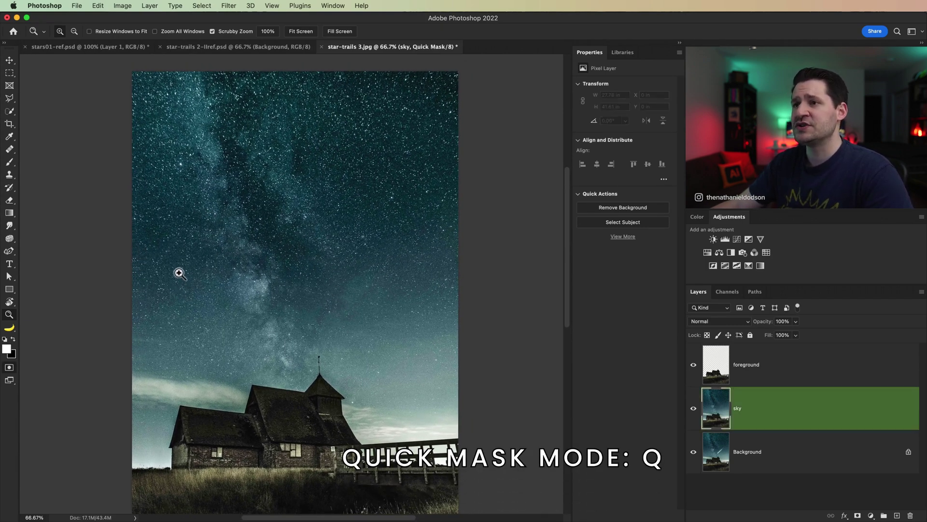
click(10, 163)
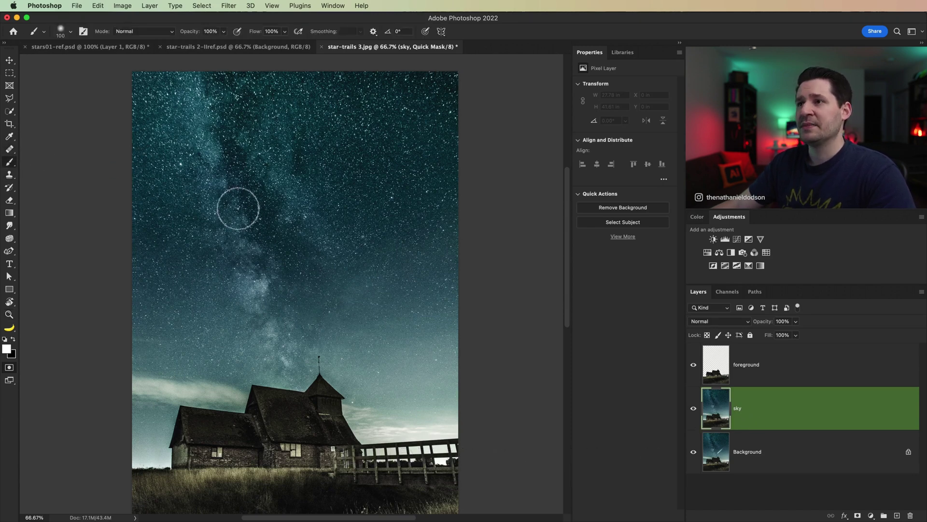
right_click(236, 200)
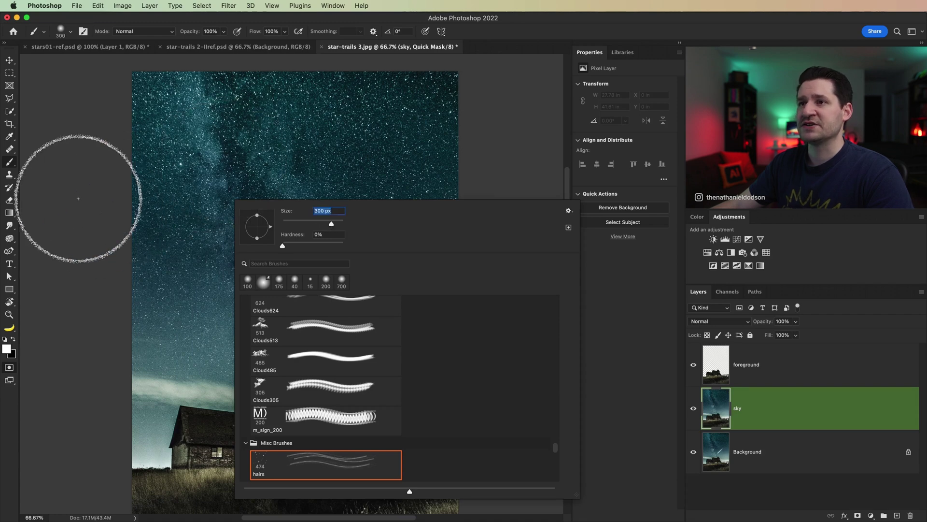
click(137, 228)
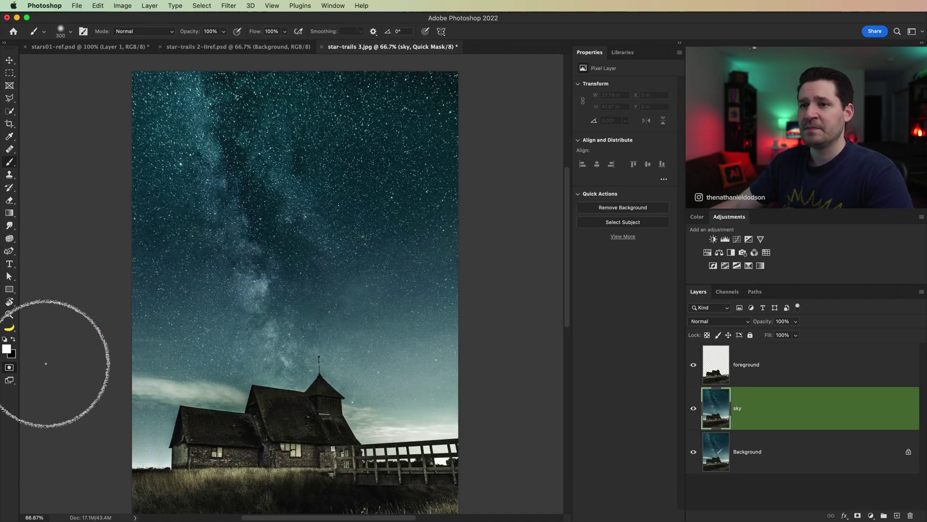
key(x)
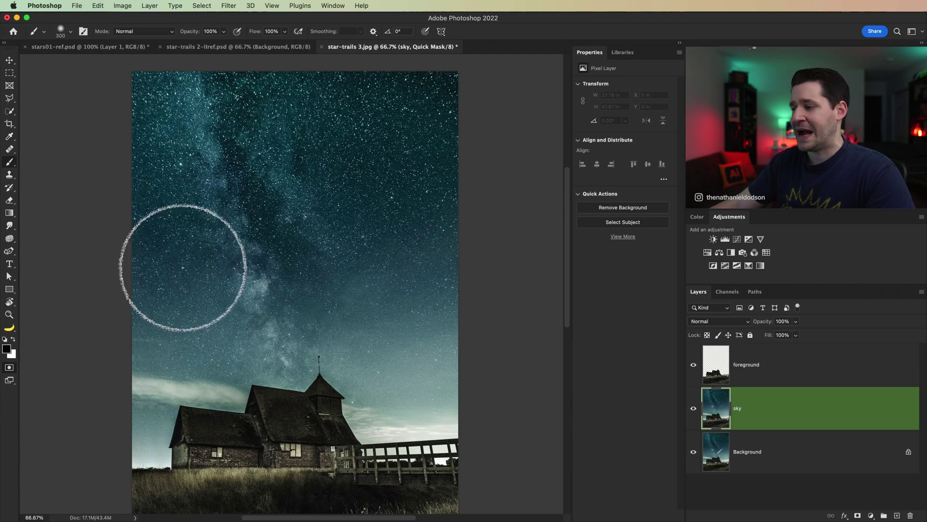
mouse_move(155, 116)
mouse_down()
mouse_move(147, 114)
mouse_move(165, 82)
mouse_move(149, 72)
mouse_move(212, 130)
mouse_move(207, 100)
mouse_move(379, 72)
mouse_move(476, 93)
mouse_up()
mouse_move(406, 182)
mouse_down()
mouse_move(450, 212)
mouse_move(420, 280)
mouse_move(436, 282)
mouse_move(361, 220)
mouse_move(407, 196)
mouse_move(393, 151)
mouse_move(300, 196)
mouse_move(254, 201)
mouse_move(139, 190)
mouse_move(116, 179)
mouse_move(104, 143)
mouse_move(172, 98)
mouse_move(119, 230)
mouse_move(133, 297)
mouse_move(176, 253)
mouse_move(340, 238)
mouse_move(341, 268)
mouse_move(394, 311)
mouse_move(373, 302)
mouse_move(365, 324)
mouse_move(433, 350)
mouse_move(413, 355)
mouse_move(431, 376)
mouse_move(475, 371)
mouse_move(373, 362)
mouse_move(340, 347)
mouse_move(323, 322)
mouse_move(185, 341)
mouse_move(188, 317)
mouse_move(148, 371)
mouse_move(159, 406)
mouse_move(146, 416)
mouse_move(269, 370)
mouse_move(332, 373)
mouse_move(330, 390)
mouse_move(356, 409)
mouse_up()
Step: Refine the mask around the steeple with a 100 px white brush and convert it to a selection
key(bracketleft)
key(bracketleft)
key(bracketleft)
key(bracketleft)
key(bracketleft)
key(bracketleft)
key(x)
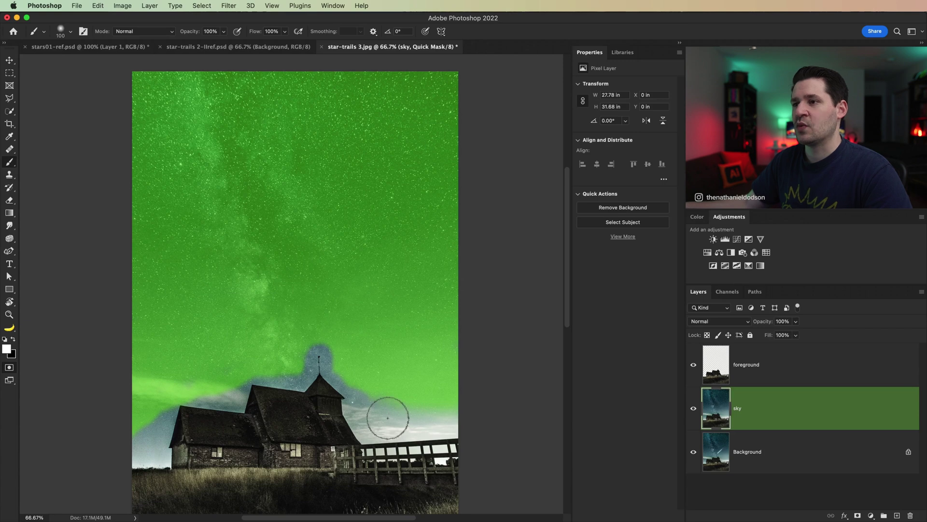
key(v)
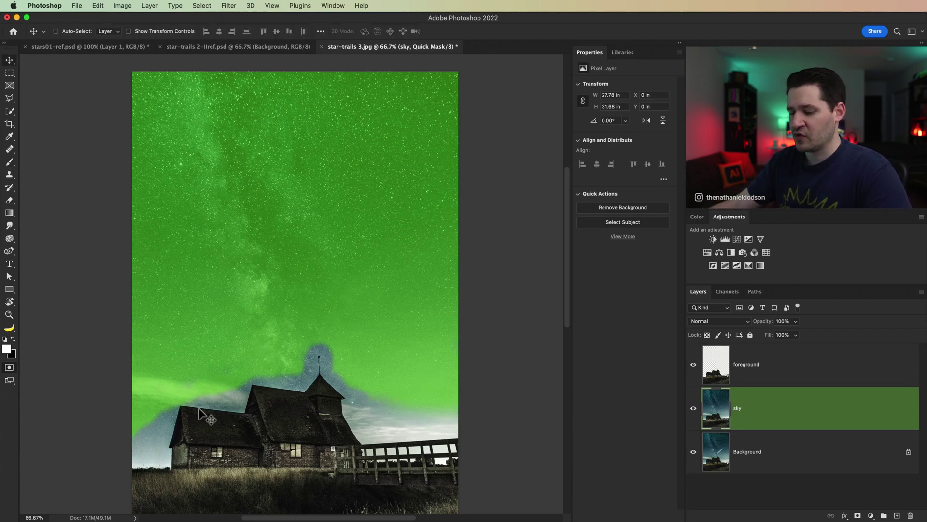
key(b)
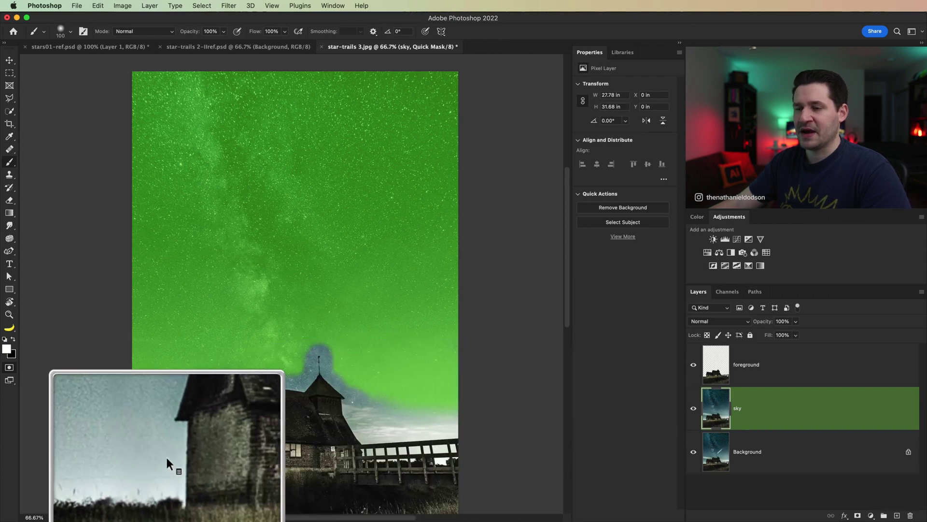
key(v)
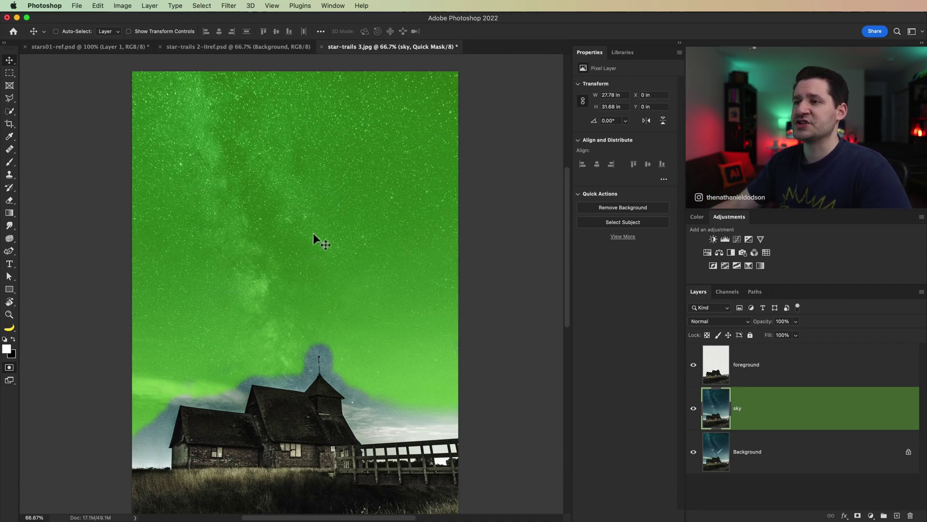
key(q)
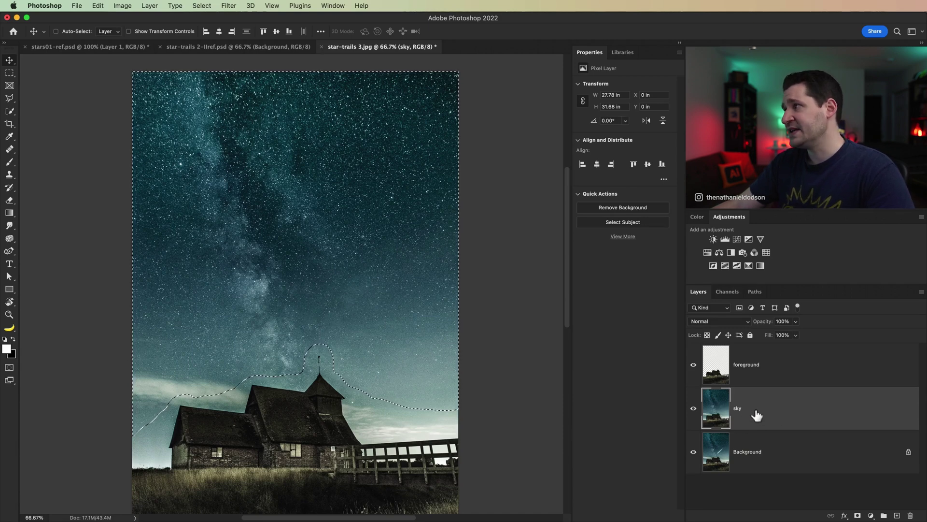
Step: Deselect, stamp the visible image onto a new layer, and name it SkyBASE
key(super+d)
key(super+shift+alt+n)
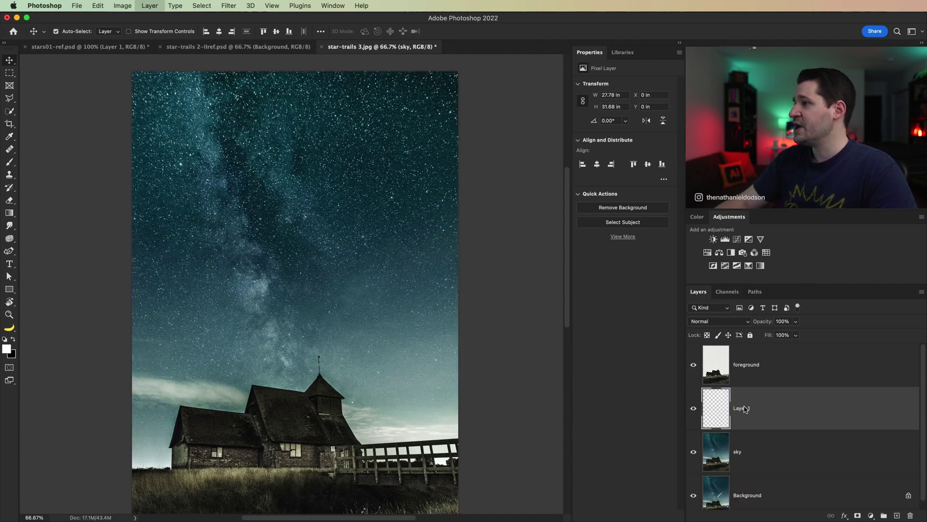
key(super+shift+alt+e)
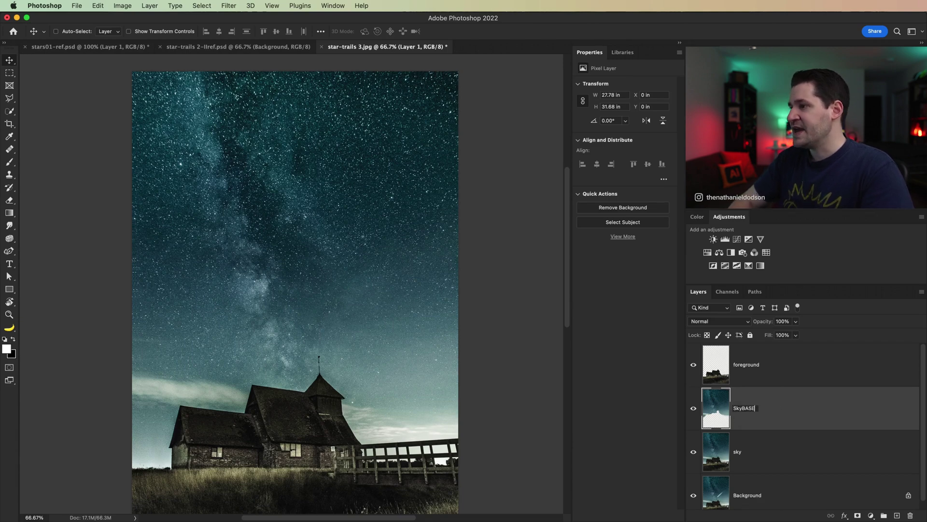
key(Return)
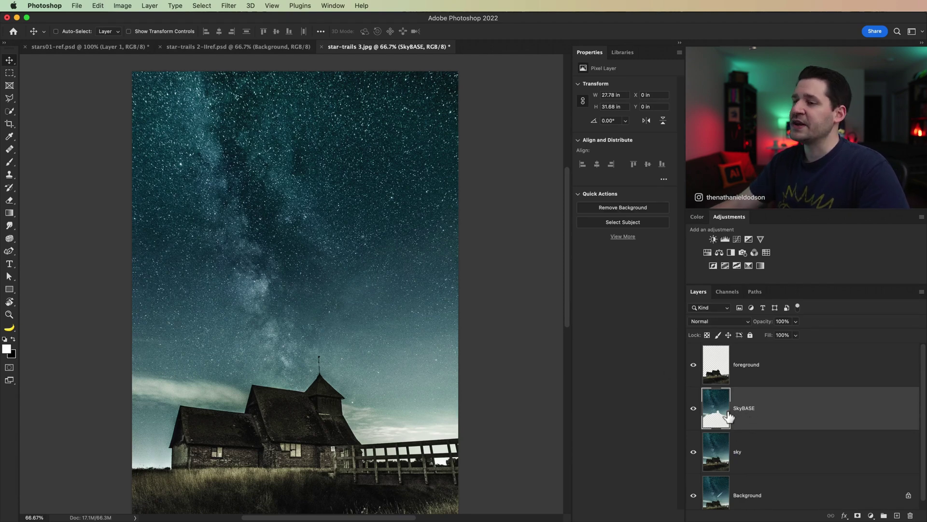
Step: Back in star-trails 3.jpg, Alt-click SkyBASE's eye so only that layer shows
click(236, 46)
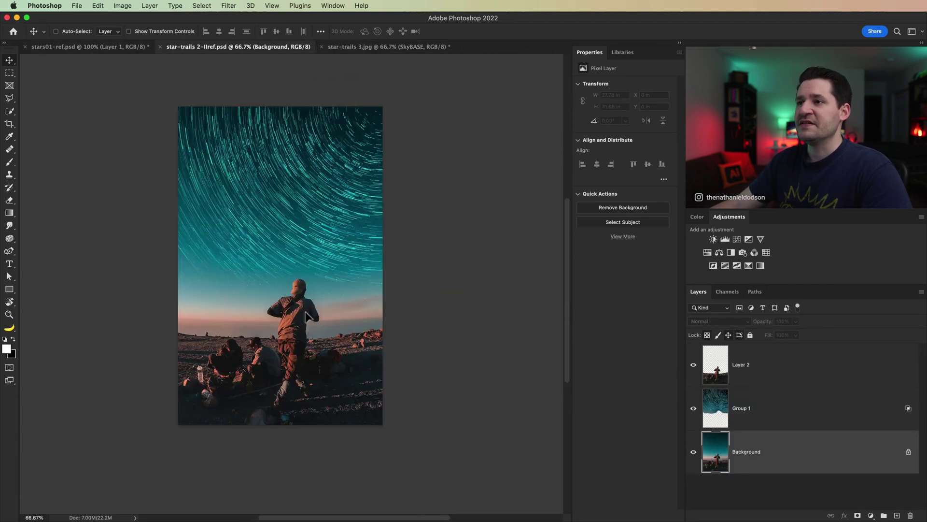
click(299, 290)
click(614, 195)
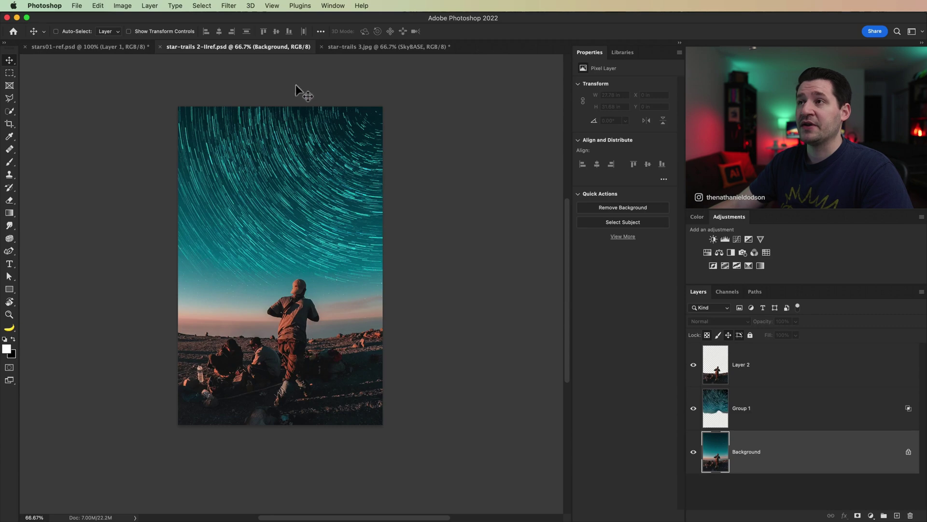
click(344, 47)
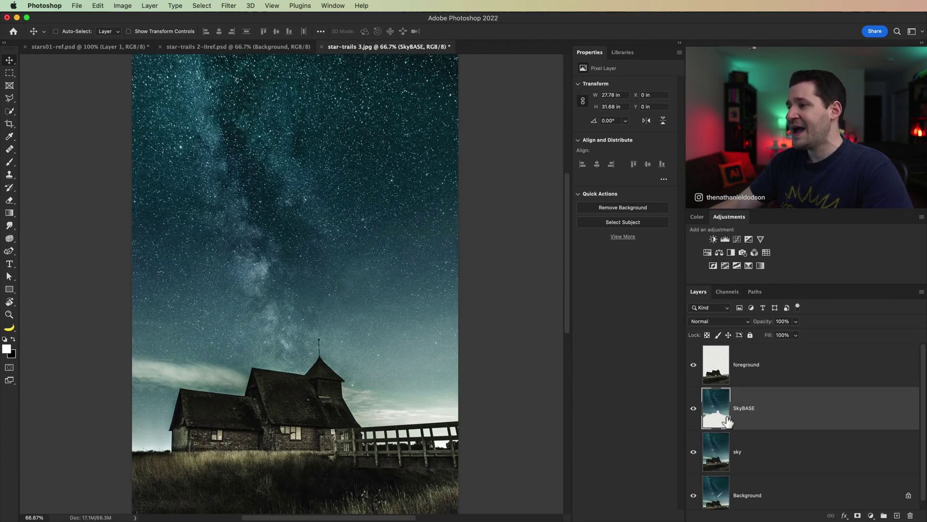
alt+click(694, 409)
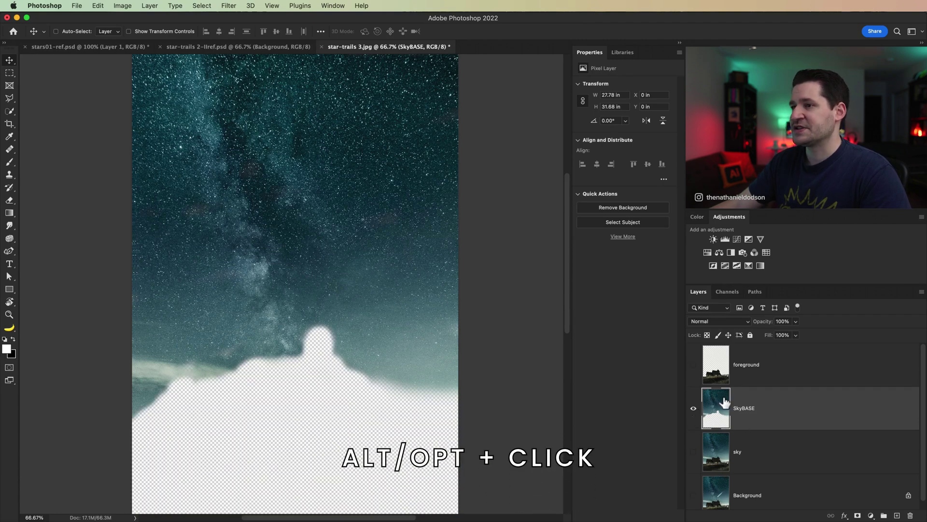
Step: Draw a full-width rectangular marquee across the horizon band and the top of the church gap
scroll(350, 357, down, 3)
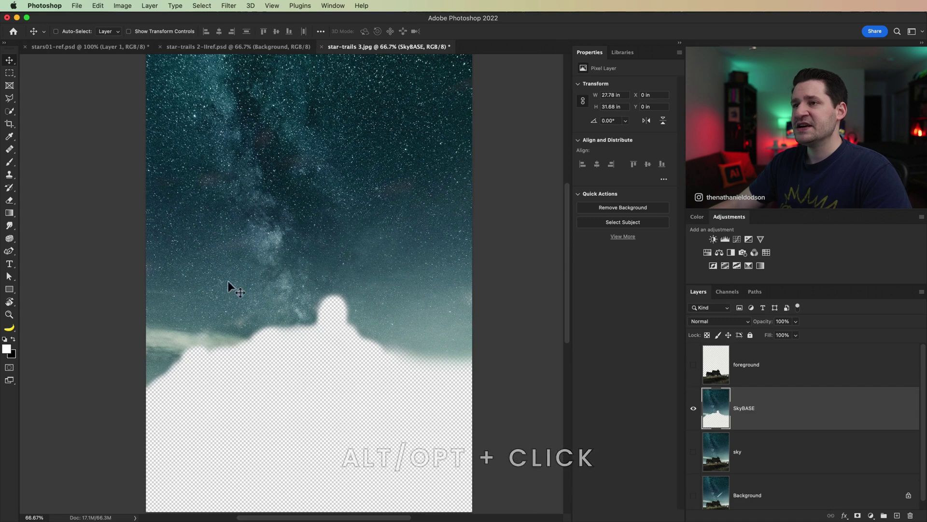
click(9, 73)
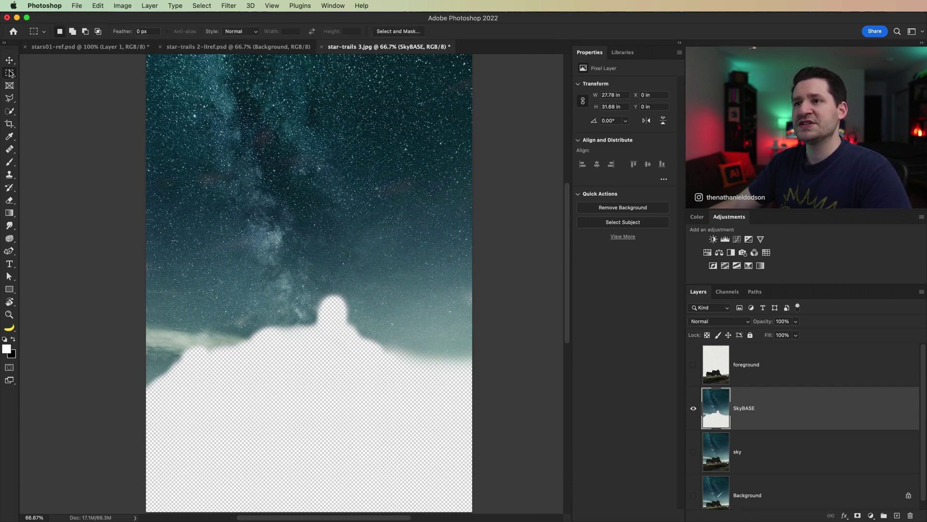
drag(133, 238, 508, 388)
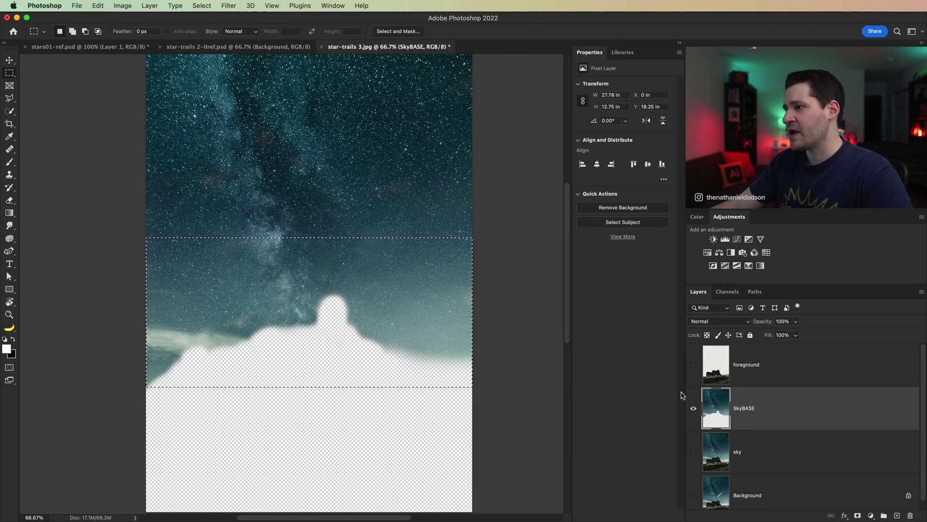
click(98, 5)
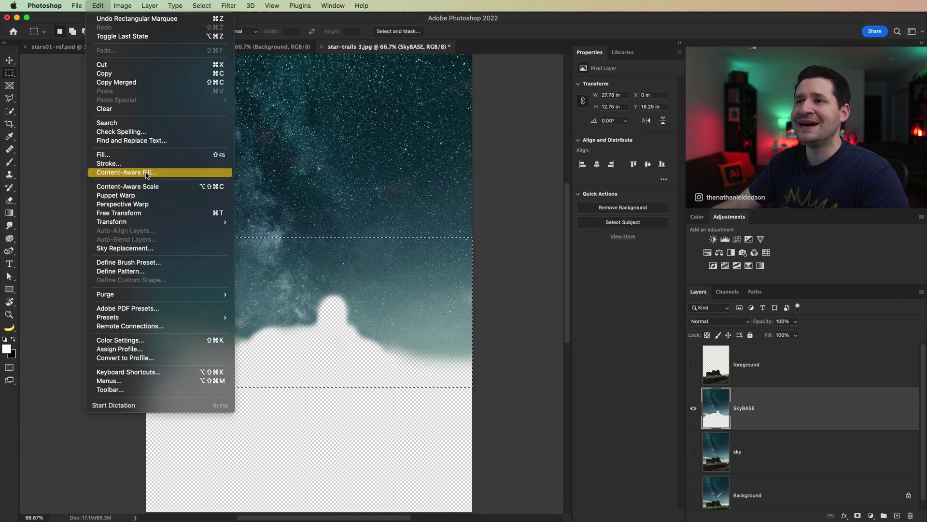
Step: Content-Aware Fill the band, sampling the upper sky, with High colour adaptation, output to a new layer
click(155, 173)
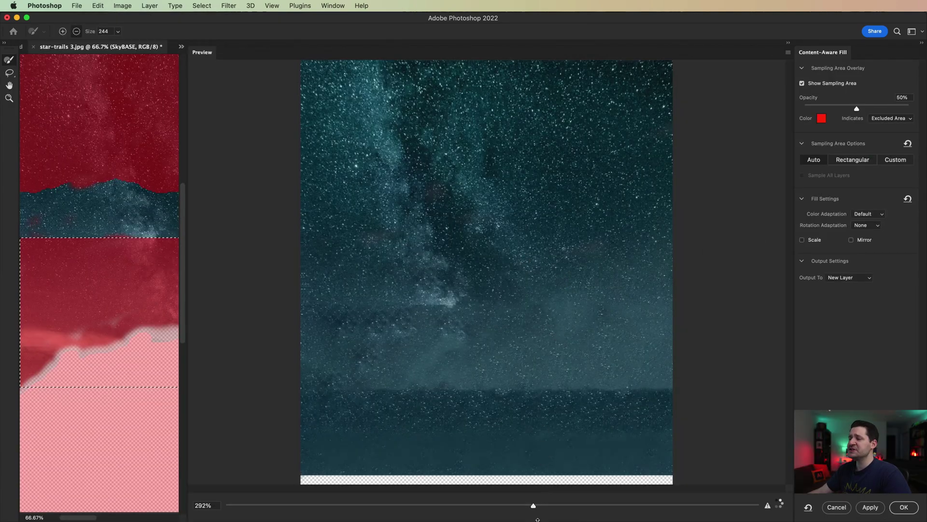
drag(533, 507, 521, 505)
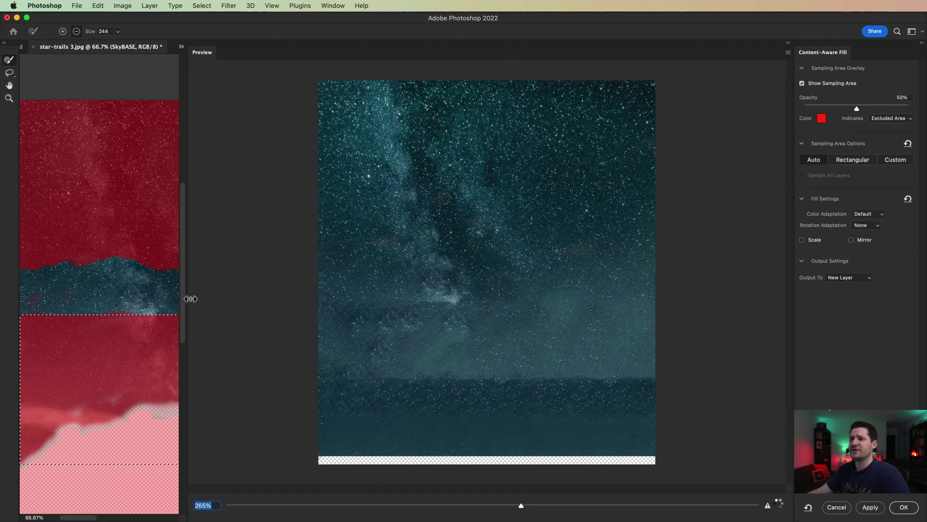
drag(187, 298, 279, 285)
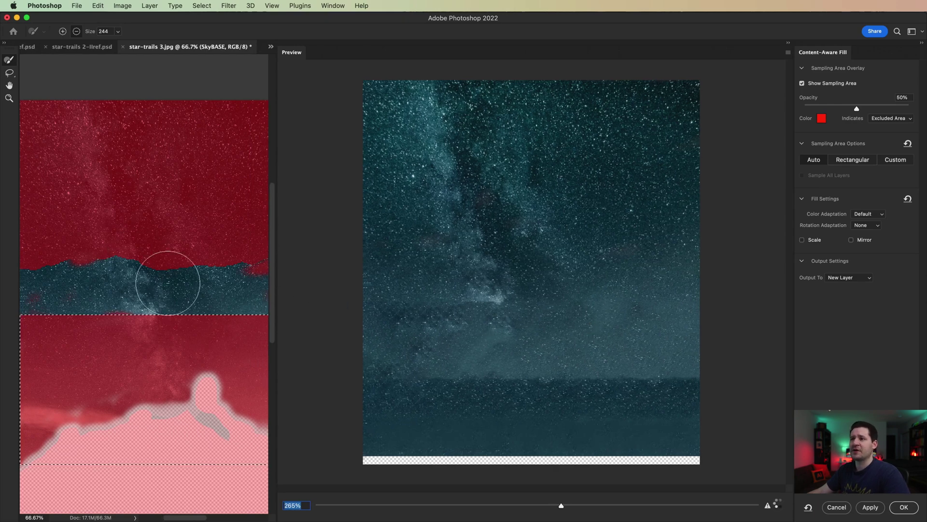
mouse_move(156, 270)
mouse_down()
mouse_move(232, 256)
mouse_move(178, 242)
mouse_move(141, 250)
mouse_move(223, 281)
mouse_up()
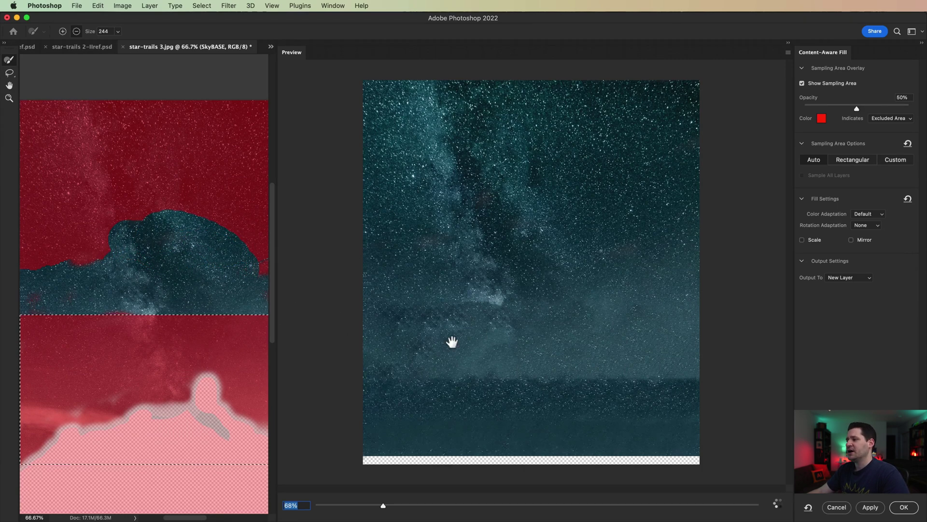
click(879, 215)
click(874, 224)
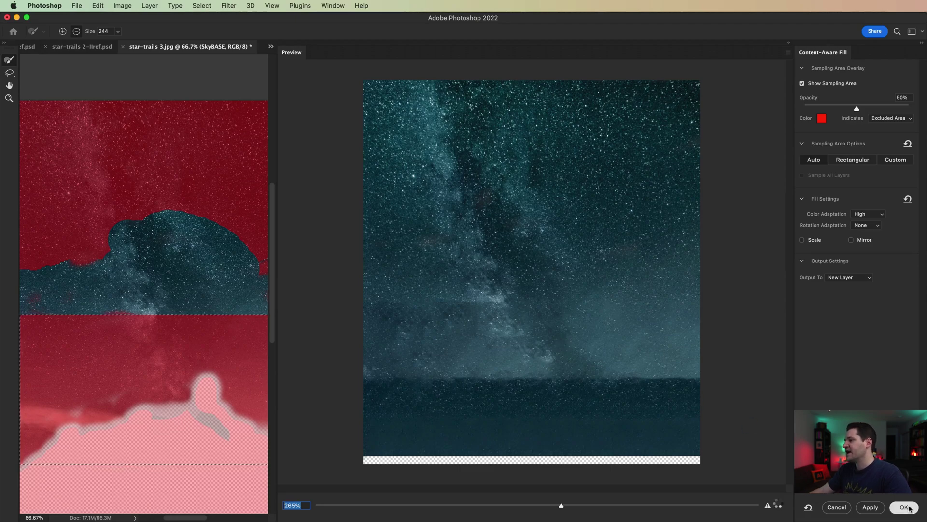
key(Return)
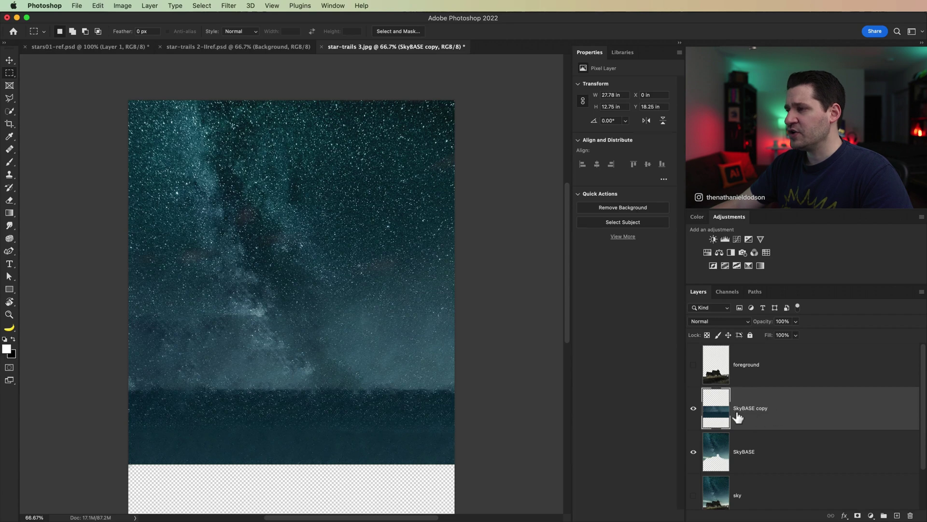
click(694, 409)
key(e)
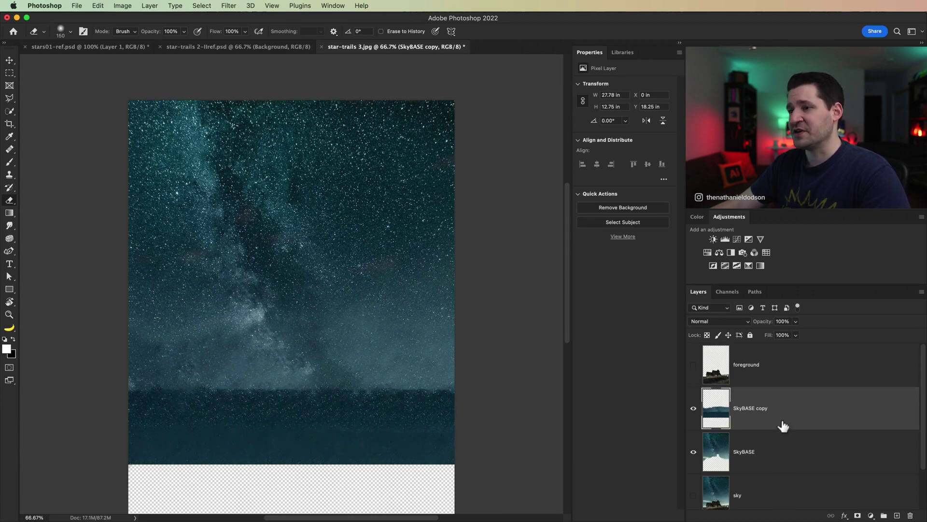
key(v)
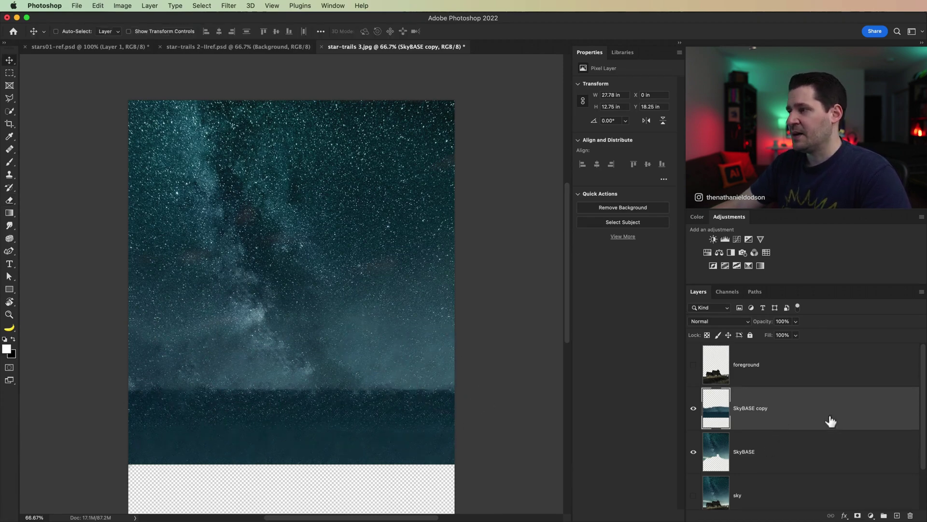
click(802, 460)
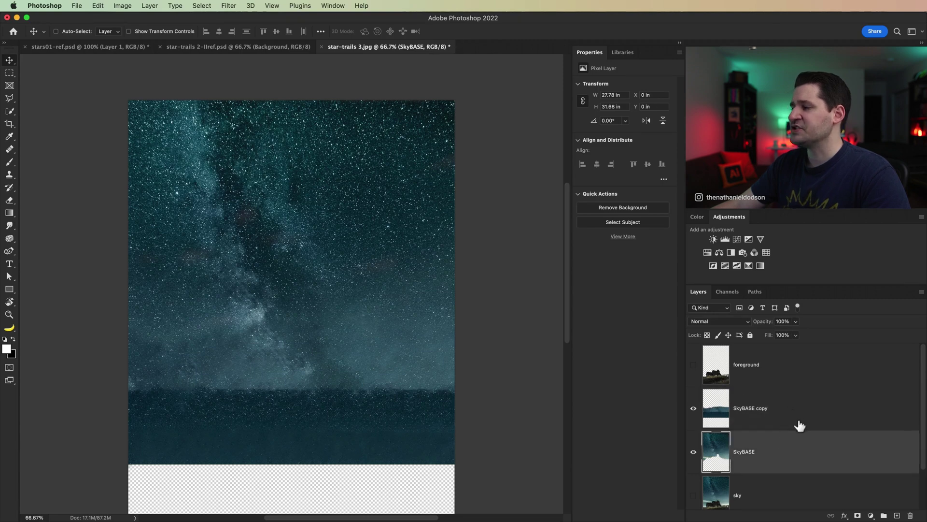
Step: Make a hidden backup SkyBASE copy layer placed below SkyBASE
scroll(800, 425, down, 2)
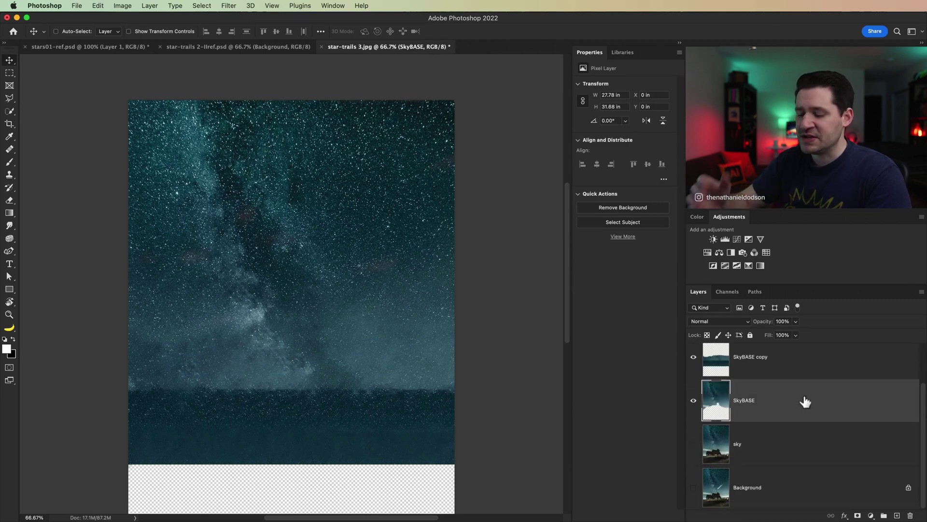
key(super+j)
drag(791, 414, 725, 466)
click(693, 443)
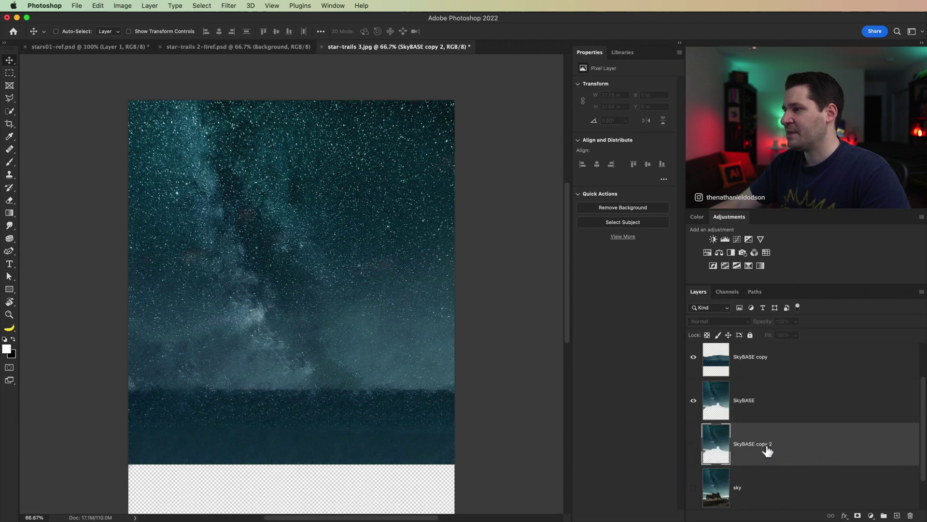
key(Return)
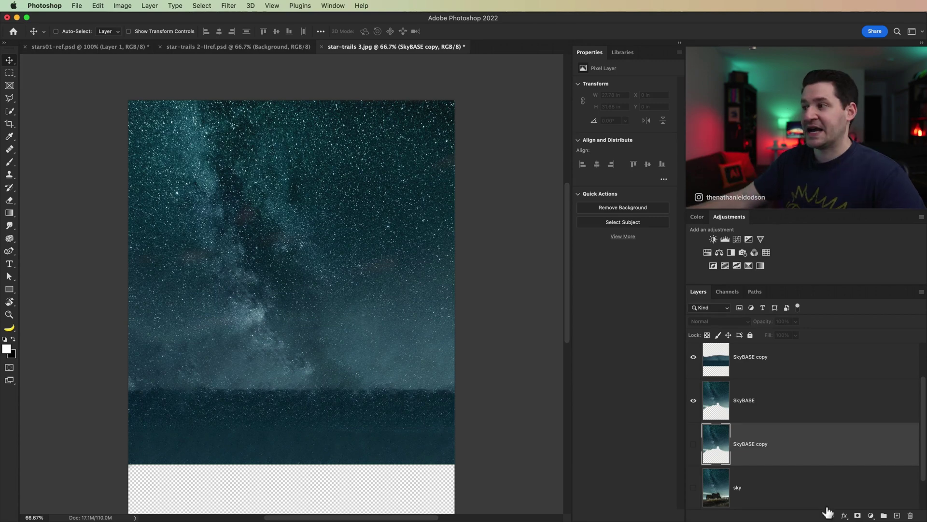
Step: Merge SkyBASE and the generated-sky copy above it into one layer
scroll(747, 435, up, 2)
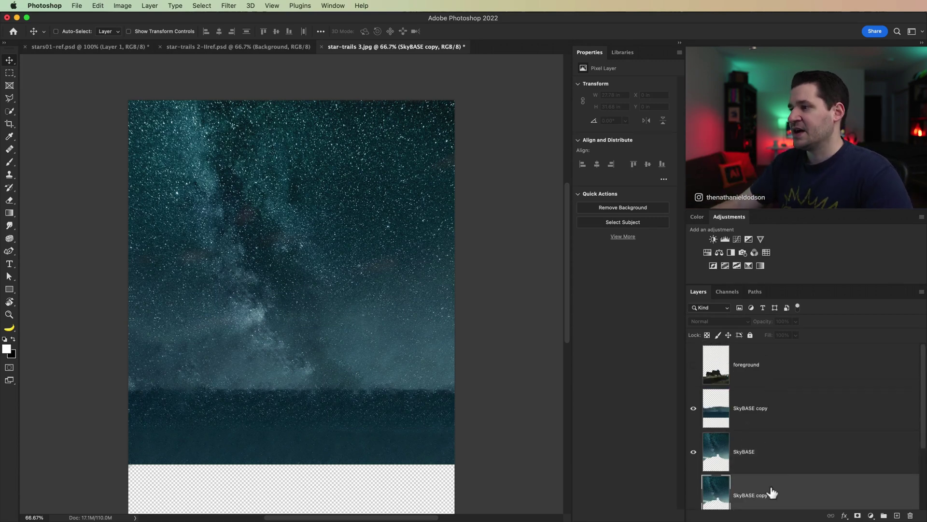
click(783, 458)
shift+click(787, 416)
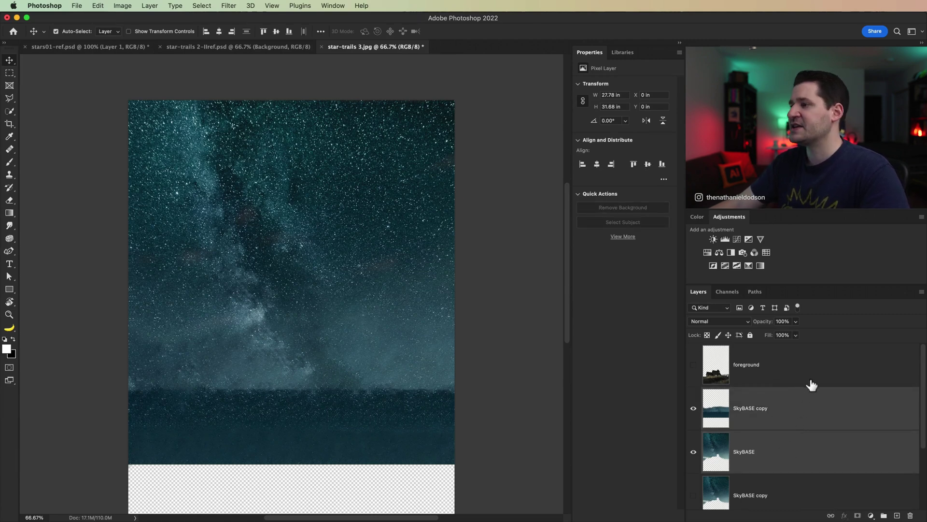
key(super+e)
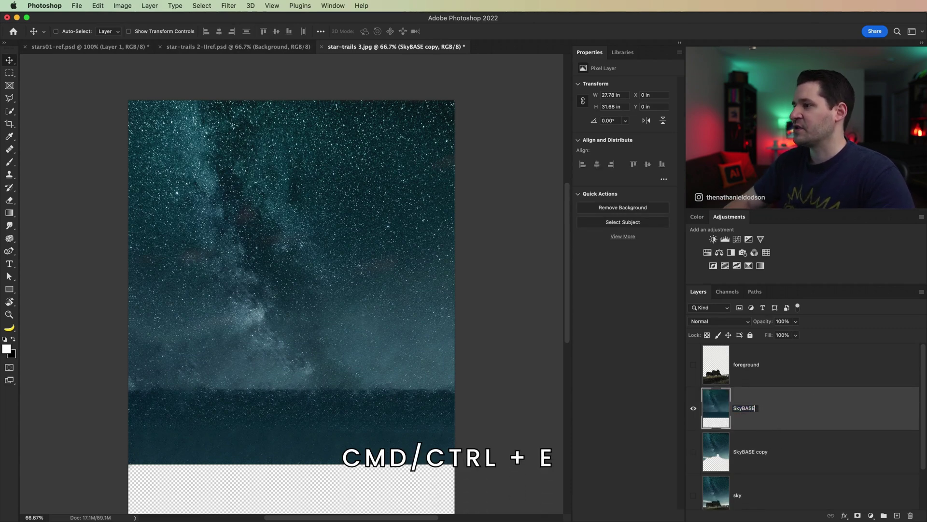
Step: Name the merged layer SkyBASE, frame the church and sky, and show the blend modes
key(Return)
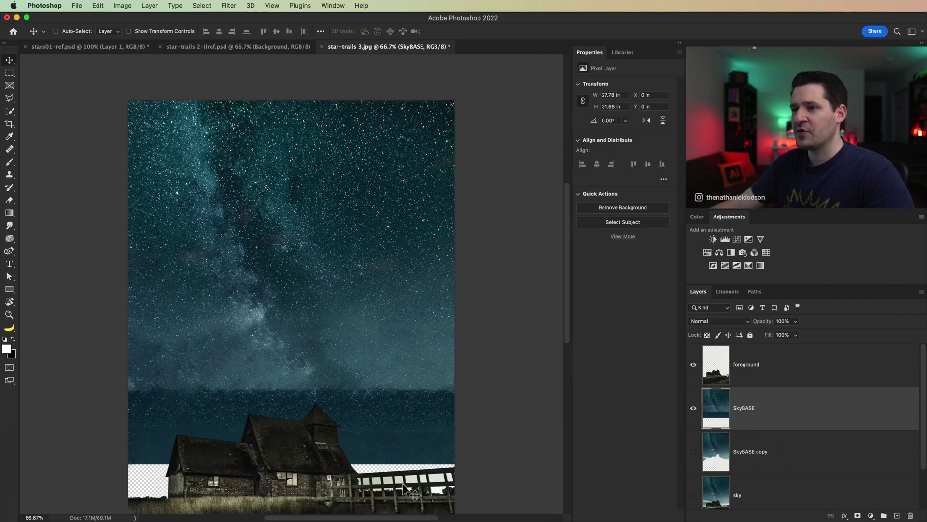
drag(328, 433, 369, 342)
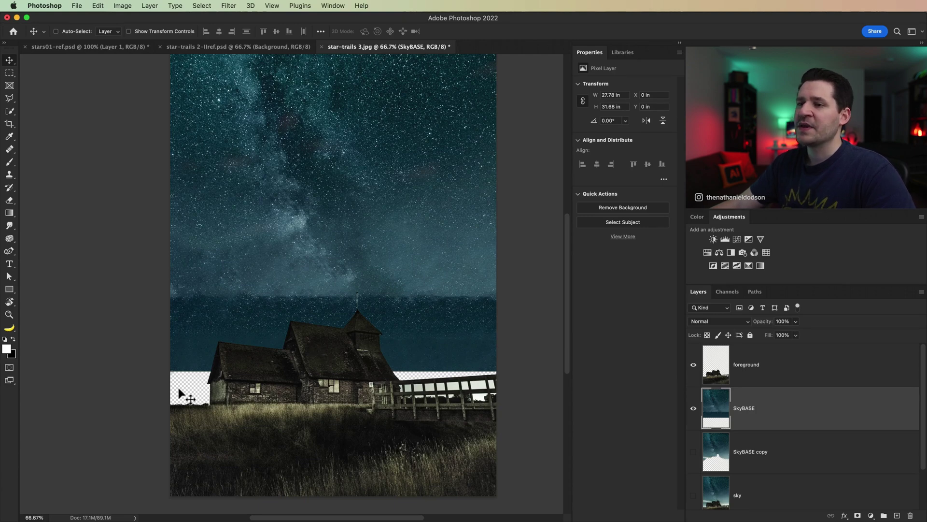
scroll(777, 463, down, 2)
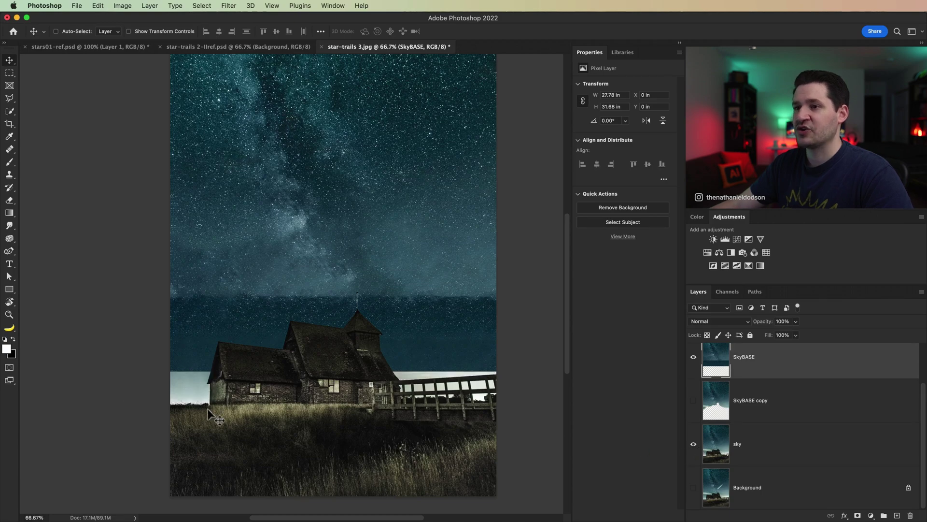
scroll(323, 363, up, 2)
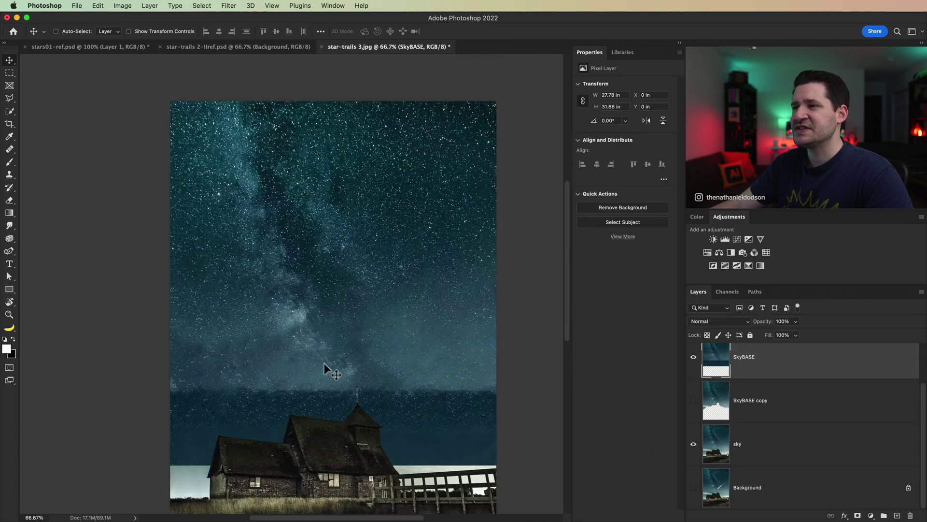
scroll(328, 366, down, 4)
scroll(744, 414, up, 2)
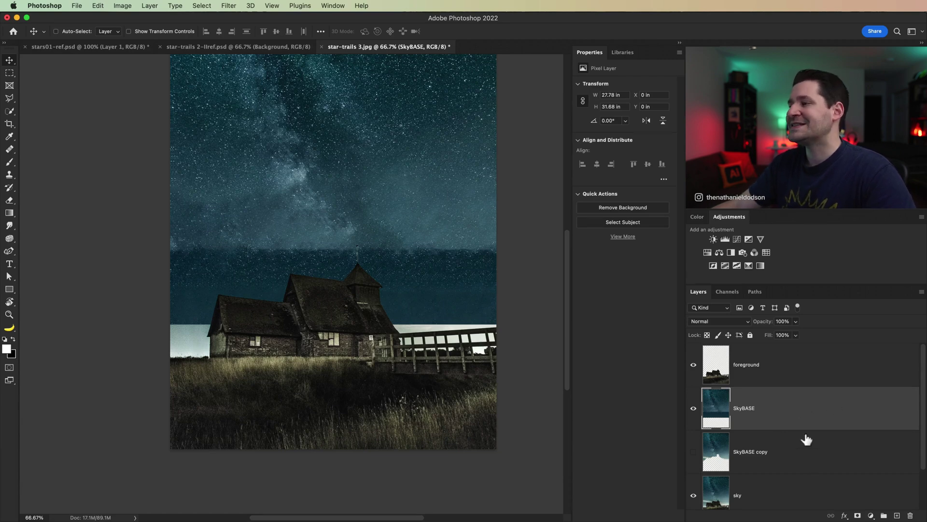
click(717, 322)
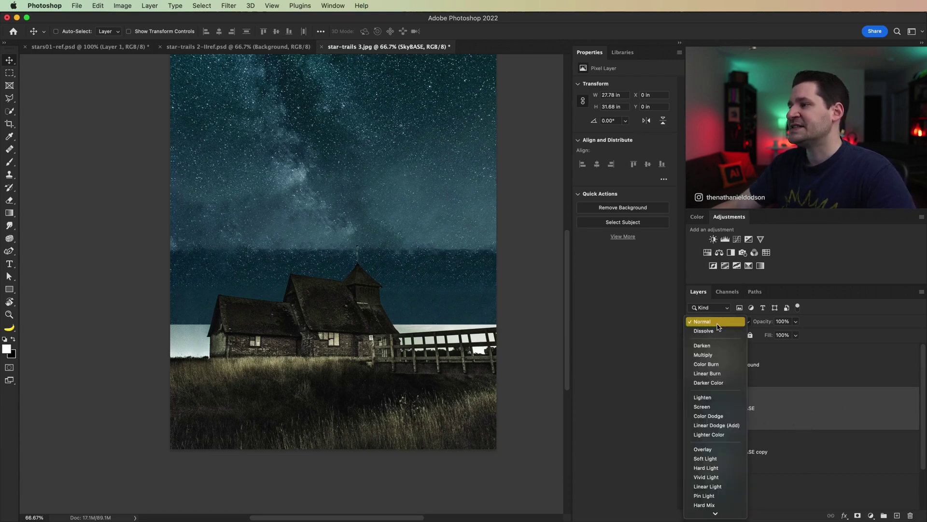
Step: Revert a trial Lighten blend to Normal and erase SkyBASE's dark band beside the church
click(708, 398)
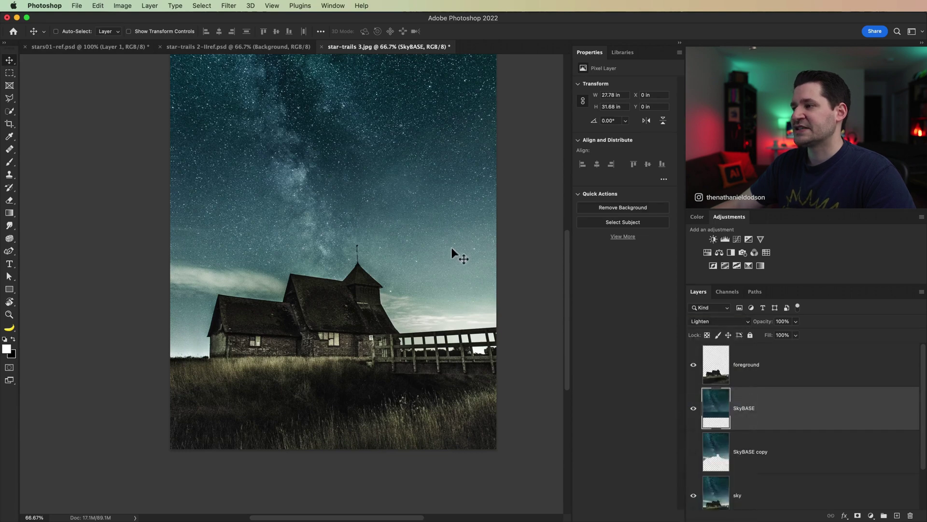
click(720, 323)
click(710, 241)
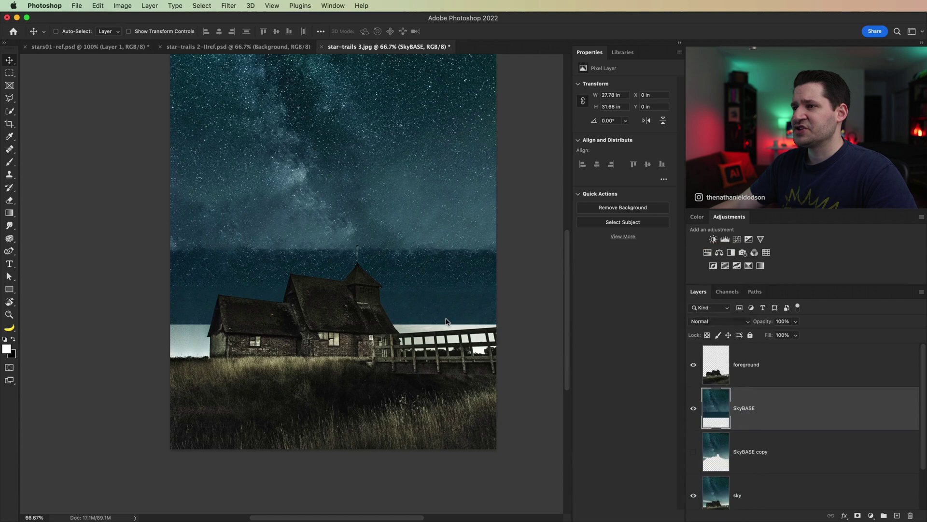
key(e)
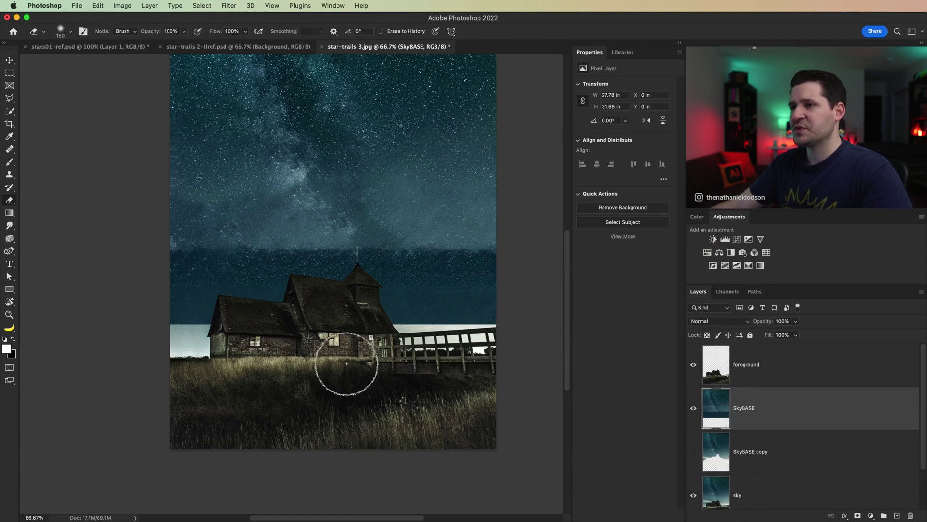
mouse_move(176, 335)
mouse_down()
mouse_move(229, 334)
mouse_move(163, 323)
mouse_move(461, 330)
mouse_move(453, 317)
mouse_move(513, 338)
mouse_move(435, 320)
mouse_move(543, 328)
mouse_move(427, 345)
mouse_up()
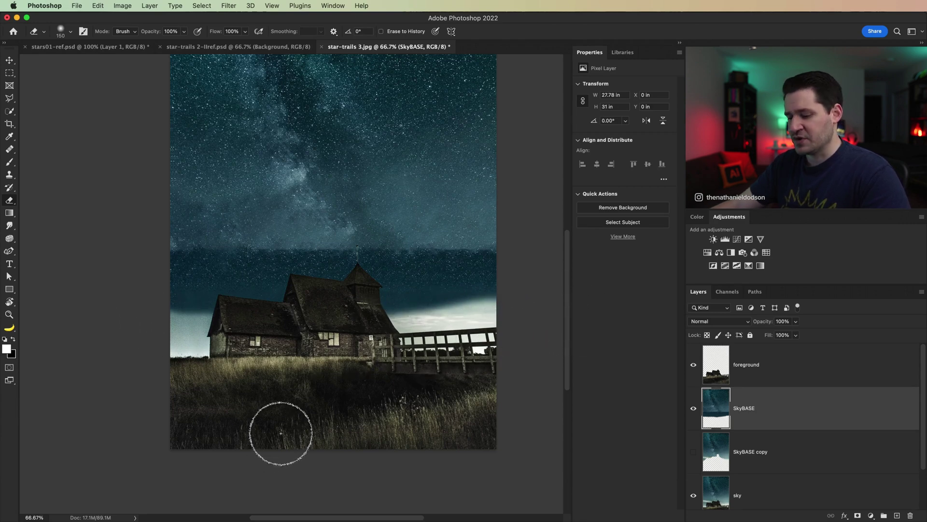
Step: Set the SkyBASE layer's blend mode to Lighten
key(v)
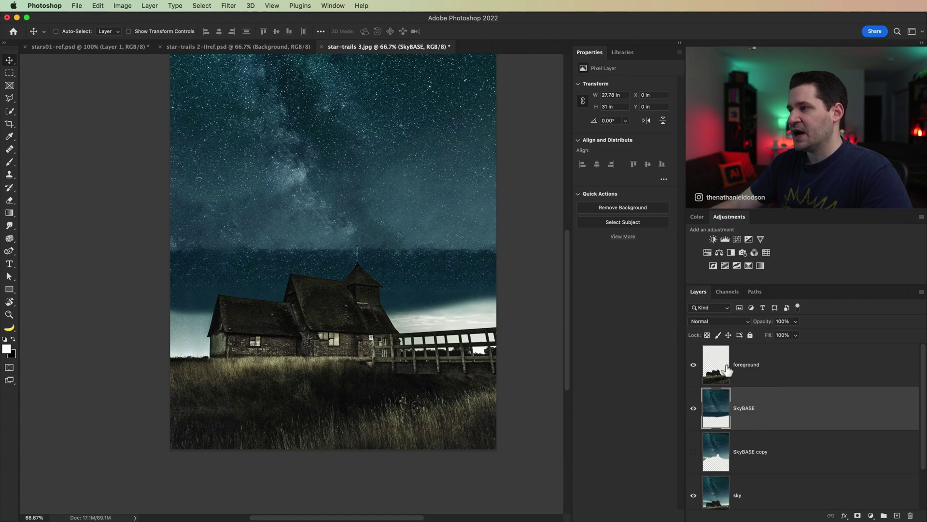
click(720, 321)
click(704, 395)
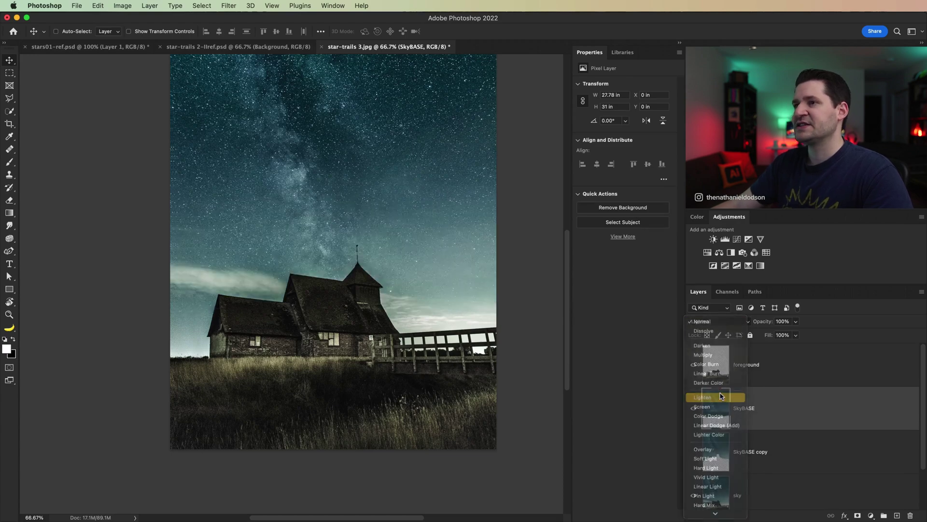
drag(382, 143, 357, 266)
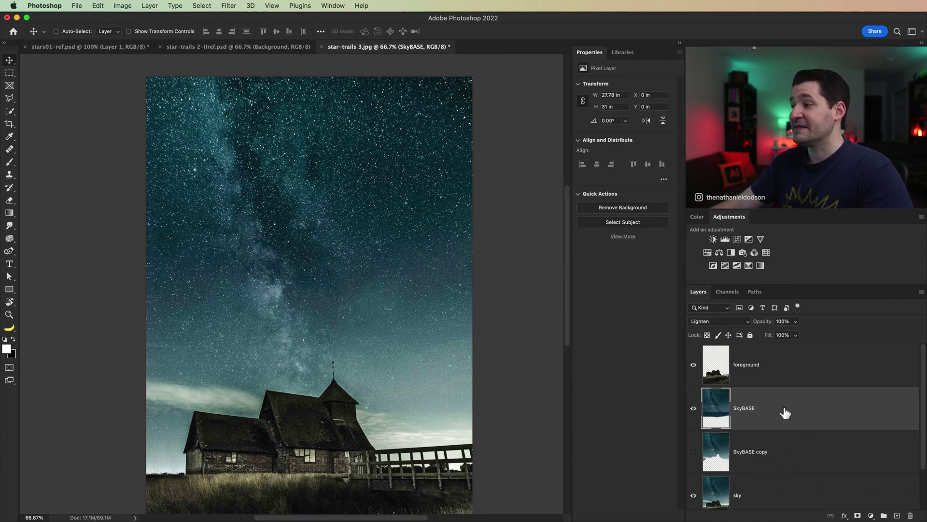
Step: Duplicate SkyBASE as 'SkyBASE Right' and hide the original SkyBASE layer
key(super+j)
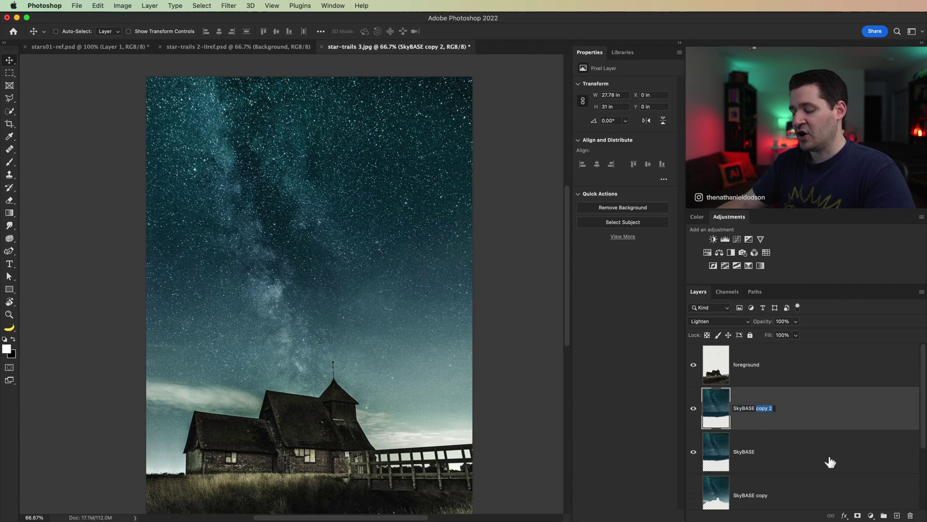
text(Righ)
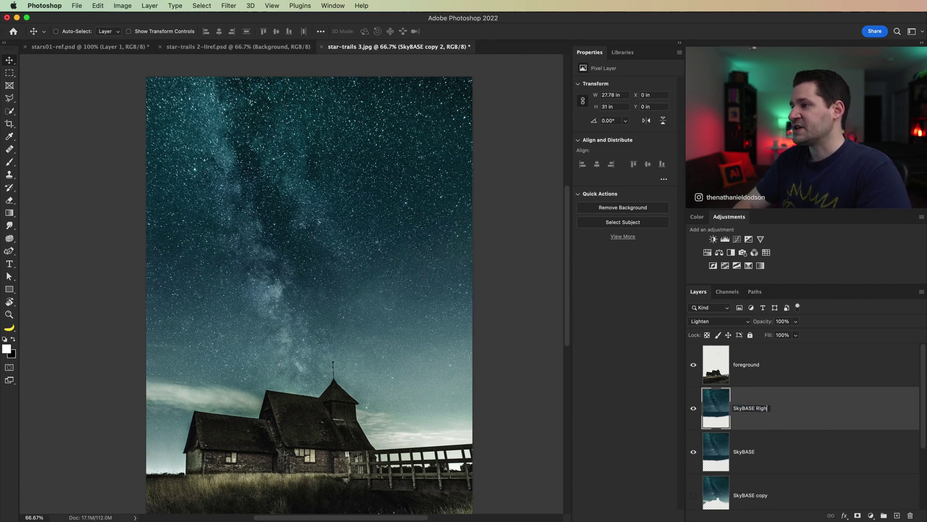
text(t)
key(Return)
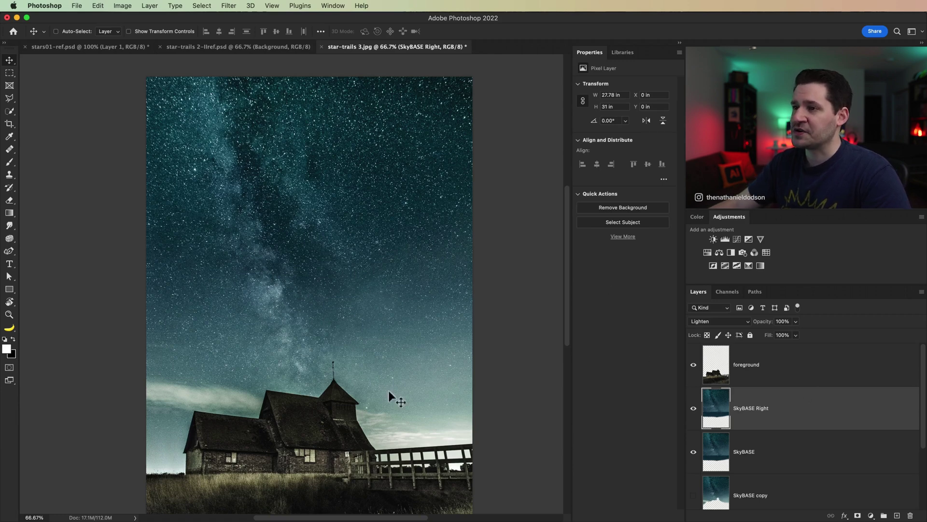
click(755, 464)
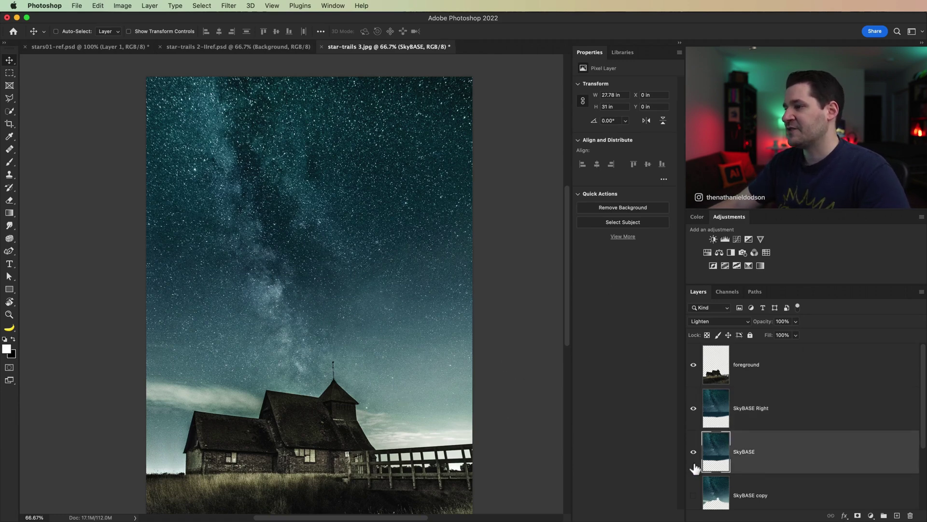
click(695, 464)
click(757, 409)
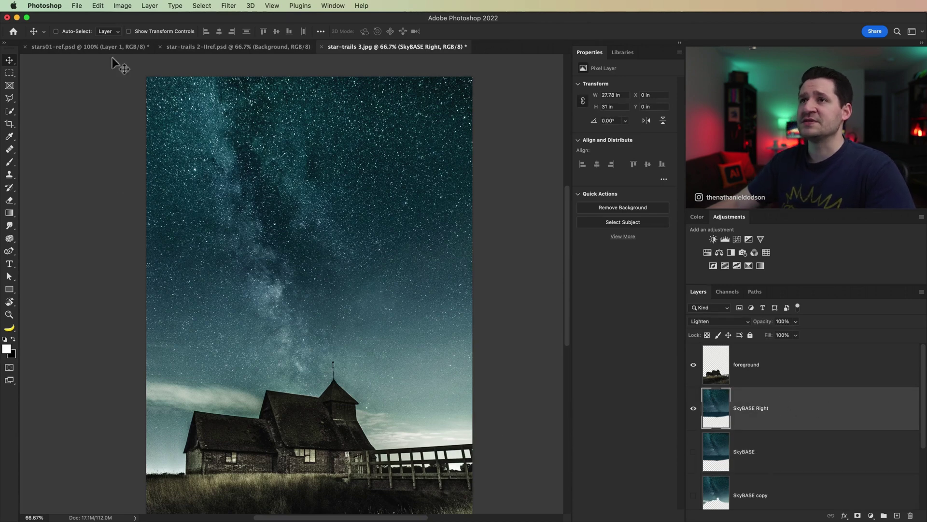
Step: Start a Free Transform on SkyBASE Right with the reference point at bottom centre
click(96, 6)
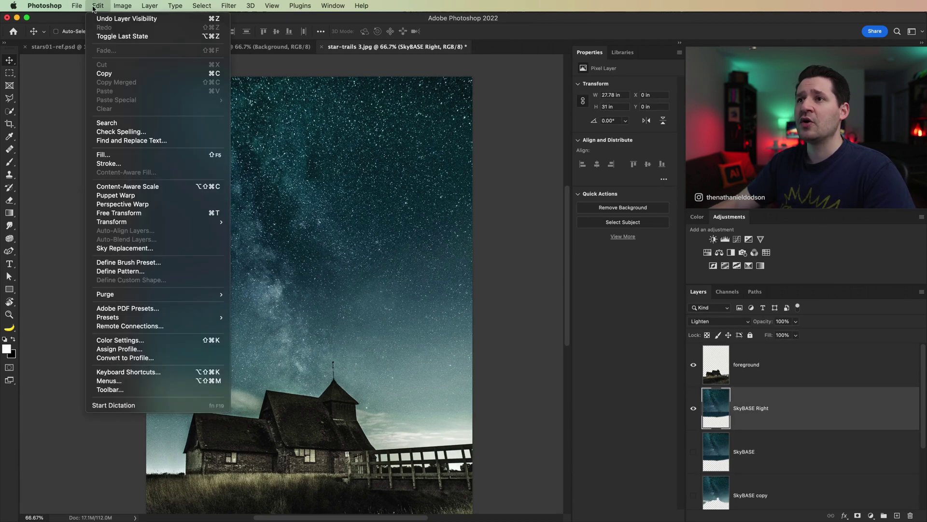
click(135, 214)
key(super+plus)
key(super+plus)
key(super+plus)
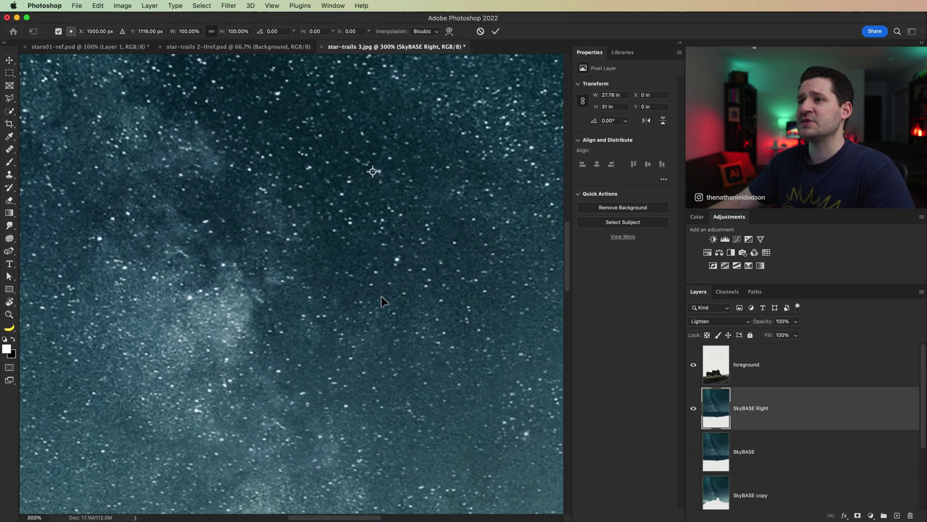
drag(310, 257, 269, 300)
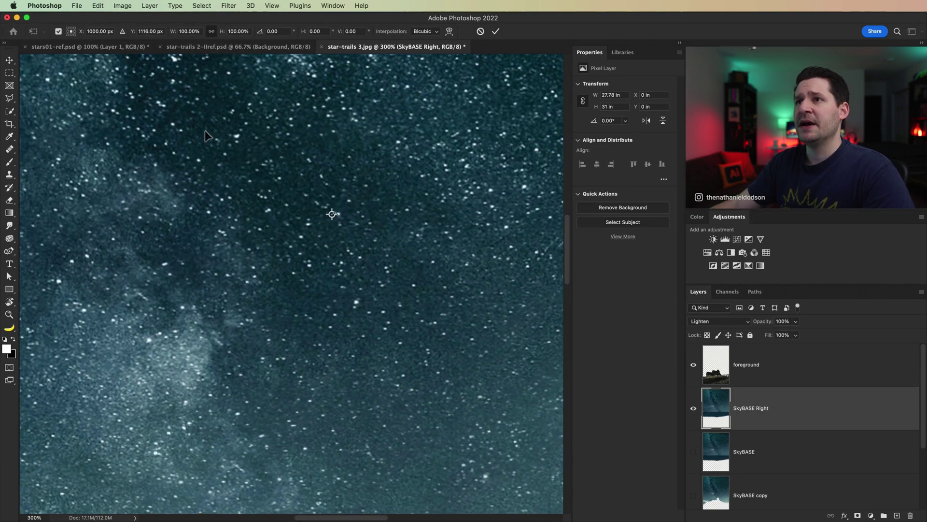
click(74, 35)
click(71, 35)
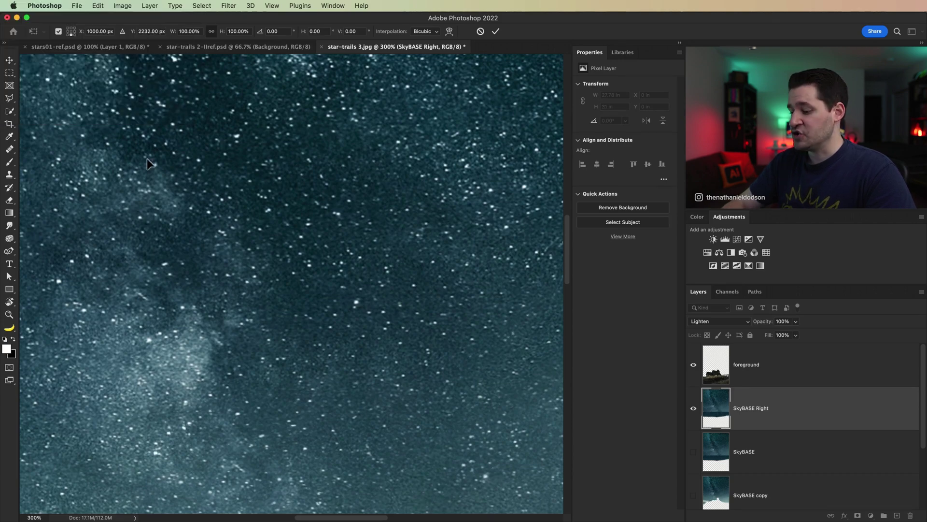
key(ctrl+minus)
key(ctrl+minus)
key(ctrl+minus)
key(ctrl+minus)
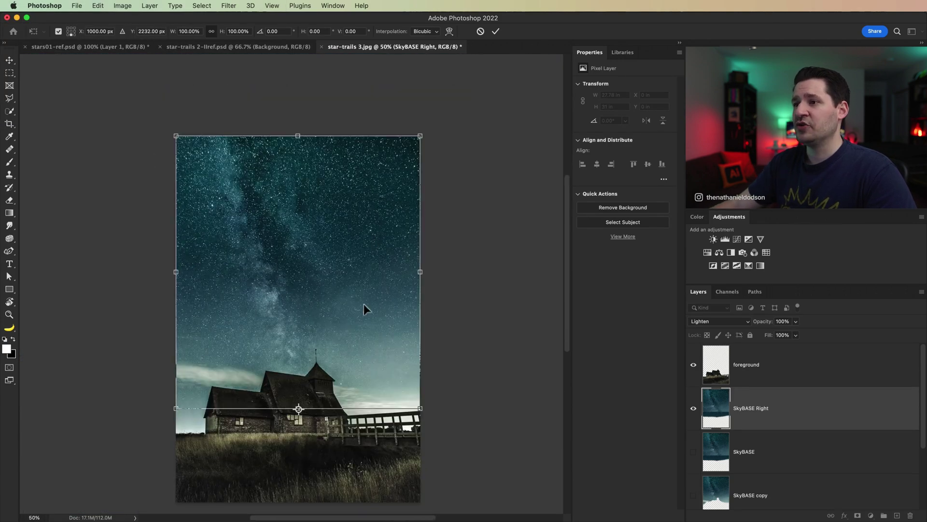
click(71, 31)
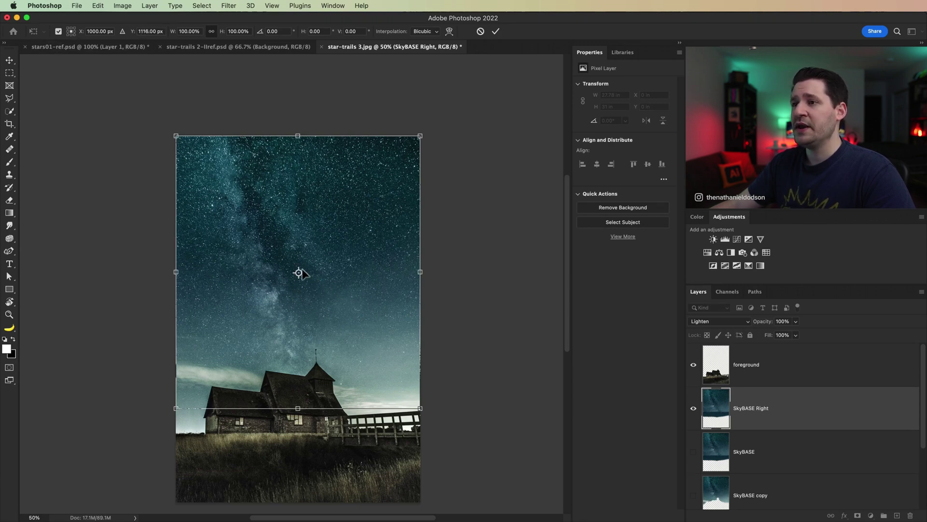
drag(299, 273, 359, 338)
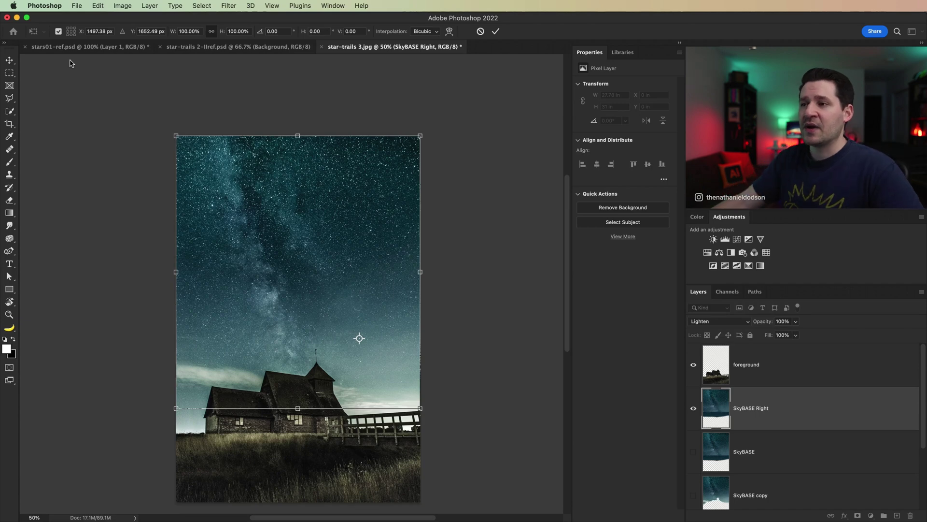
click(71, 35)
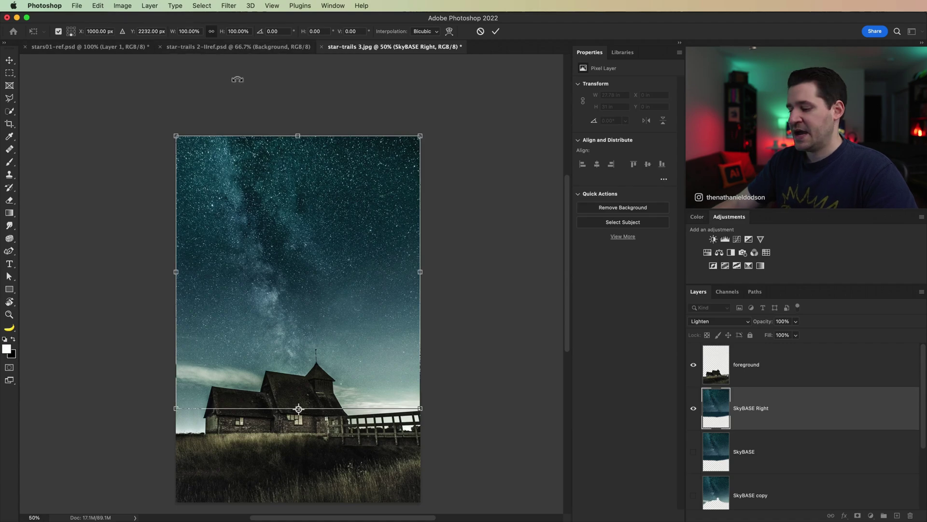
key(super+plus)
key(super+plus)
key(super+plus)
Step: Rotate SkyBASE Right by 0.05° about its bottom centre and commit the transform
drag(300, 155, 318, 246)
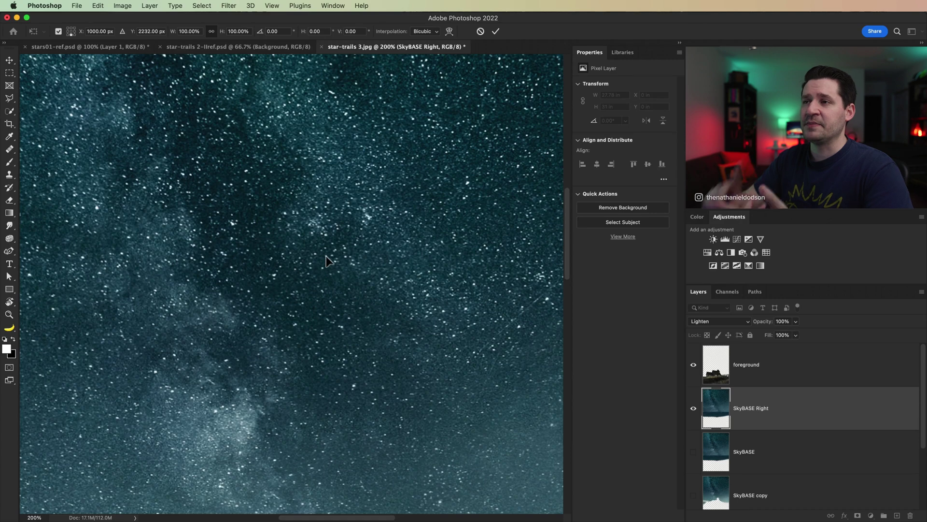
click(278, 32)
text(0)
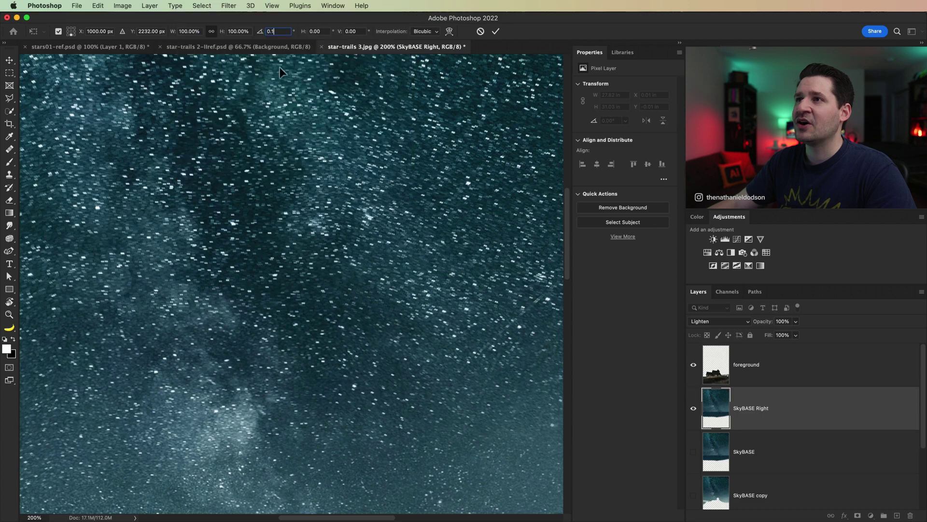
key(BackSpace)
key(BackSpace)
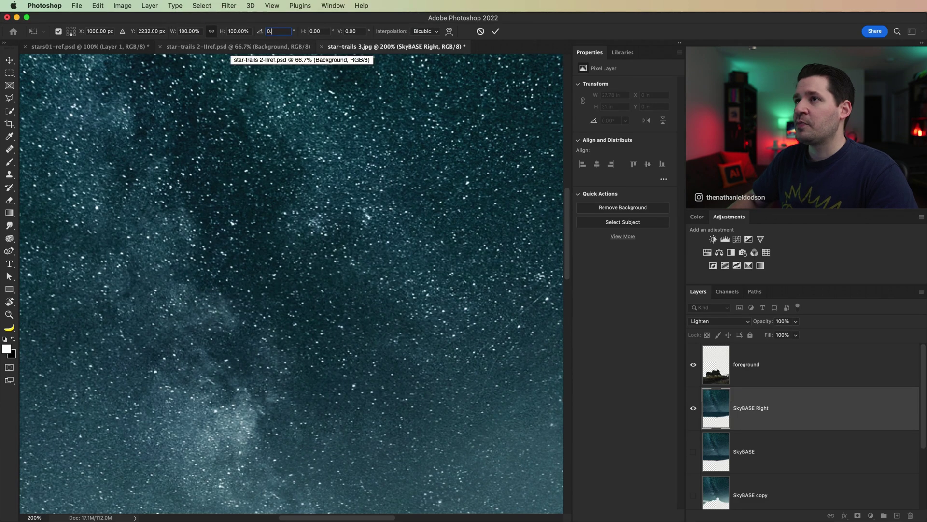
text(.8)
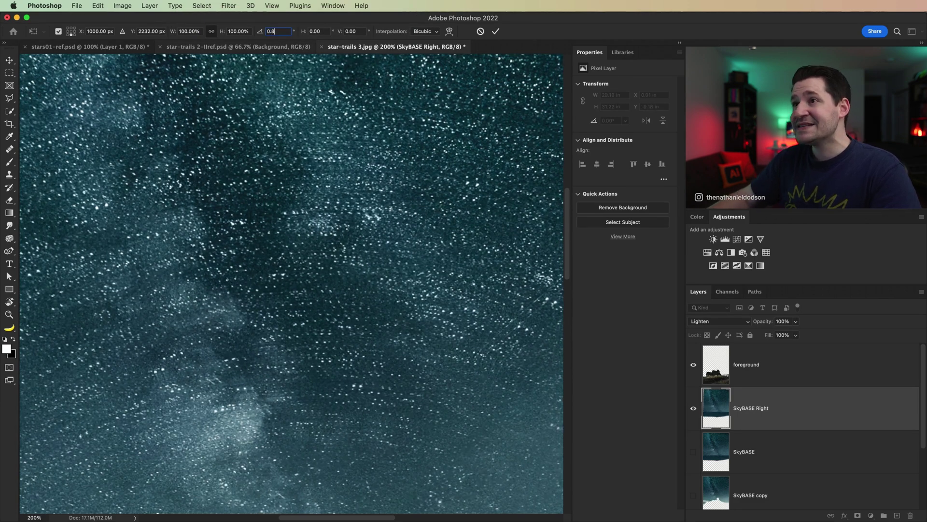
text(.6)
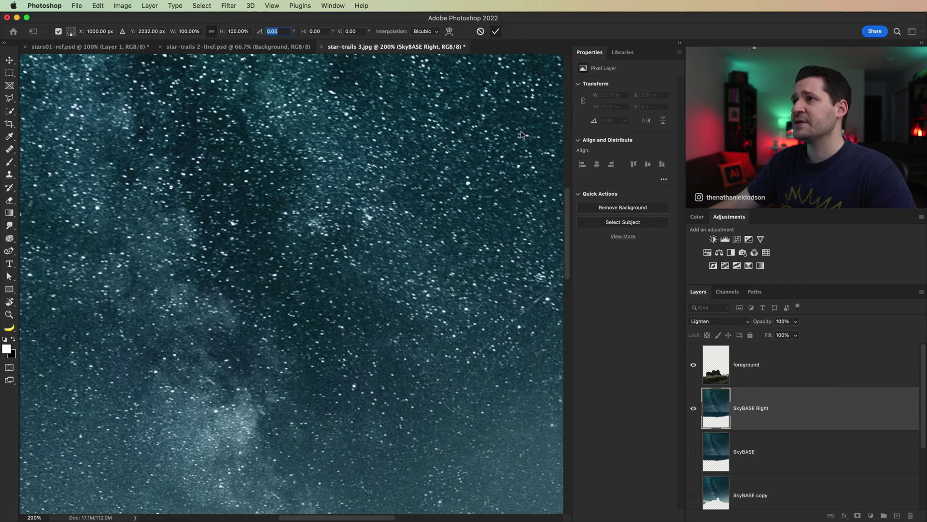
key(Return)
key(super+minus)
key(super+minus)
key(super+minus)
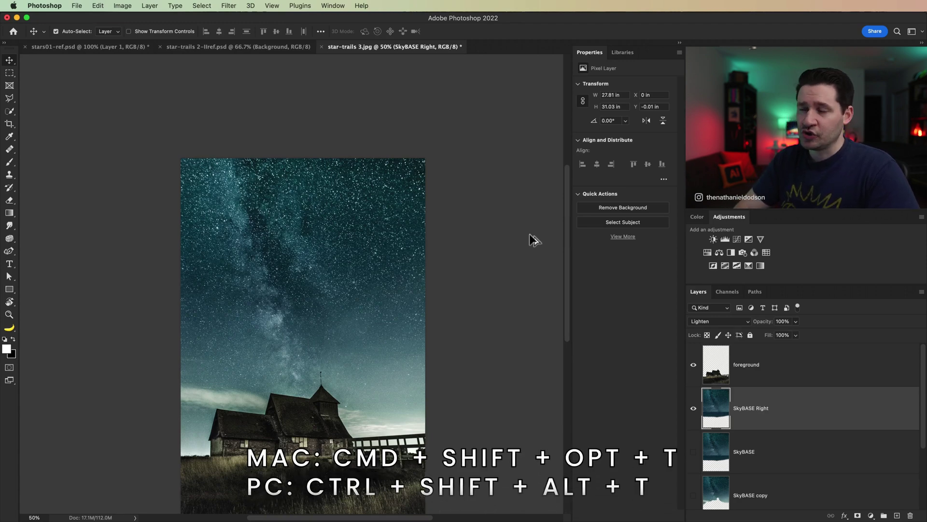
Step: Step-and-repeat the rotated duplicate with Cmd+Opt+Shift+T until layers reach SkyBASE Right copy 53
key(super+shift+alt+t)
key(super+shift+alt+t)
key(super+shift+alt+t)
key(super+shift+alt+t)
key(super+shift+alt+t)
key(super+shift+alt+t)
key(super+shift+alt+t)
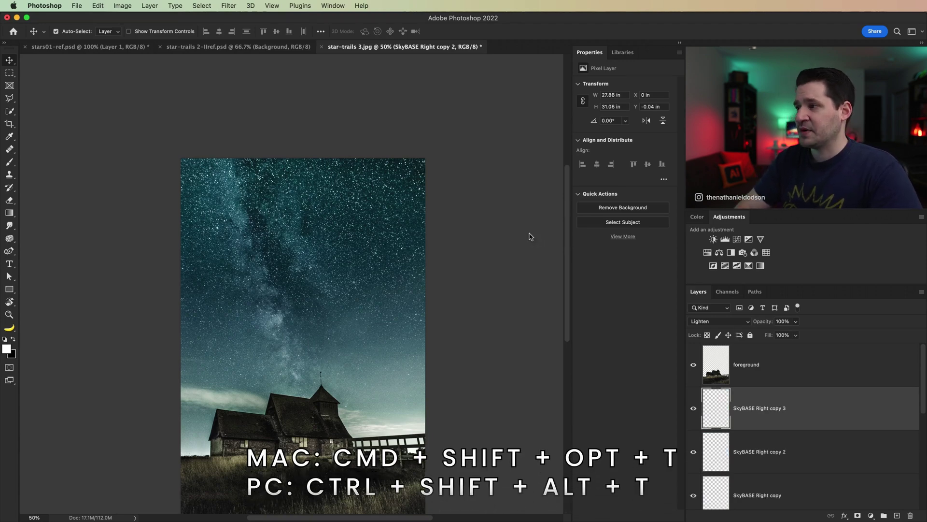
key(super+shift+alt+t)
key(super+shift+alt+t)
key(super+shift+alt+t)
key(super+shift+alt+t)
key(super+shift+alt+t)
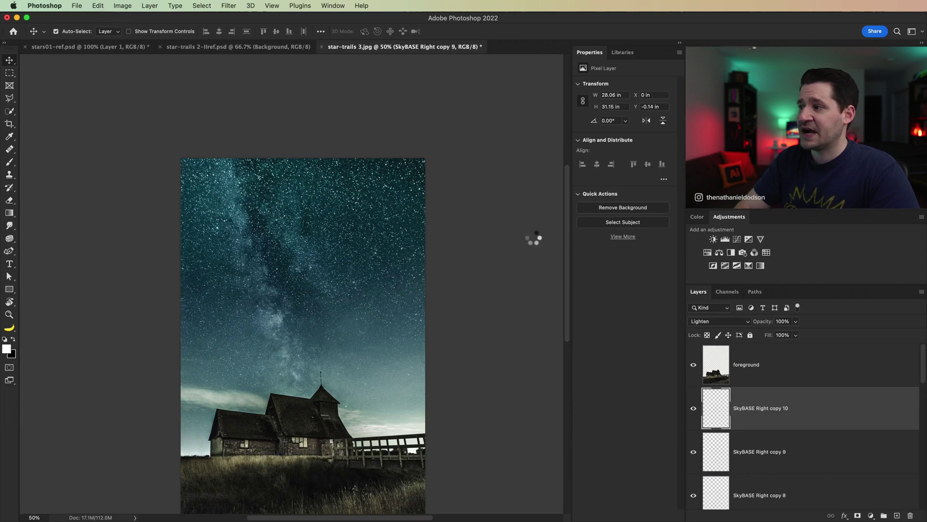
key(super+shift+alt+t)
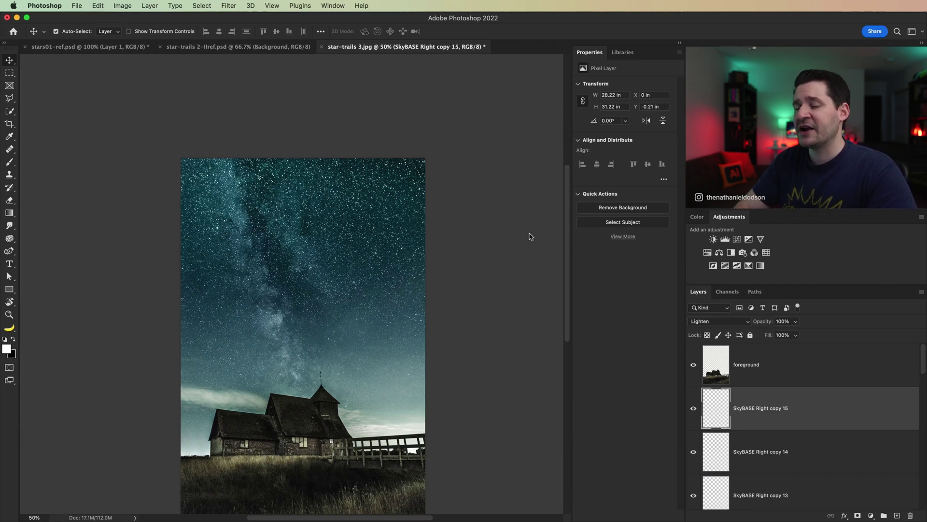
key(super+shift+alt+t)
key(super+shift+alt+t)
key(super+shift+alt+t)
key(super+shift+alt+t)
key(super+shift+alt+t)
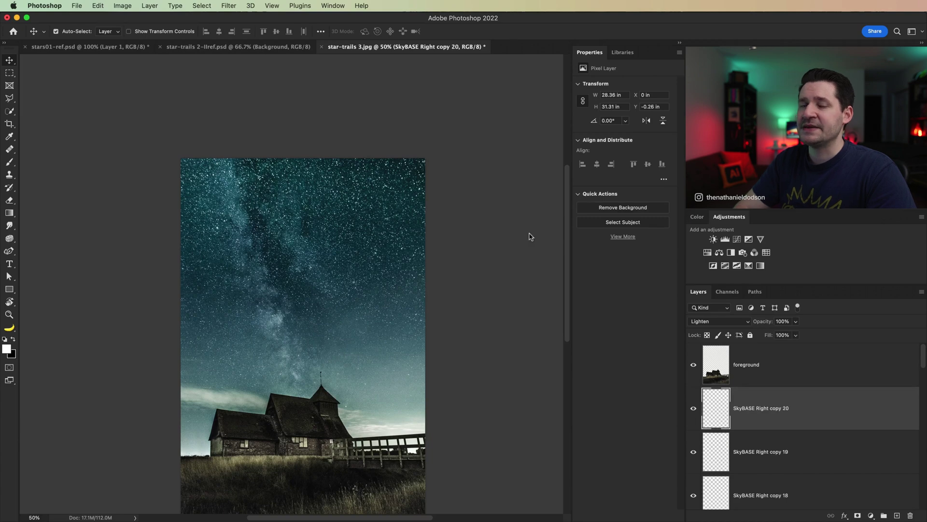
key(super+shift+alt+t)
key(super+shift+alt+t)
key(super+shift+alt+t)
key(super+shift+alt+t)
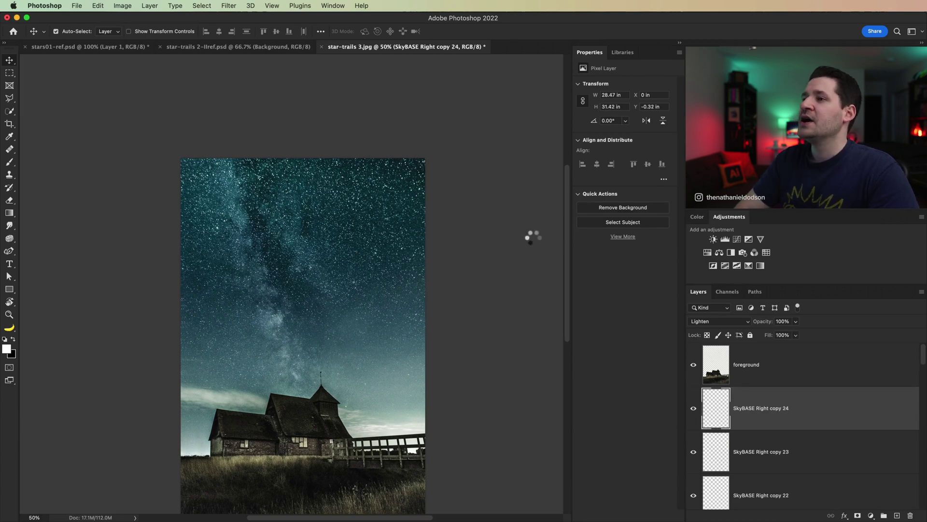
key(super+shift+alt+t)
key(super+shift+alt+t)
key(super+shift+alt+t)
key(super+shift+alt+t)
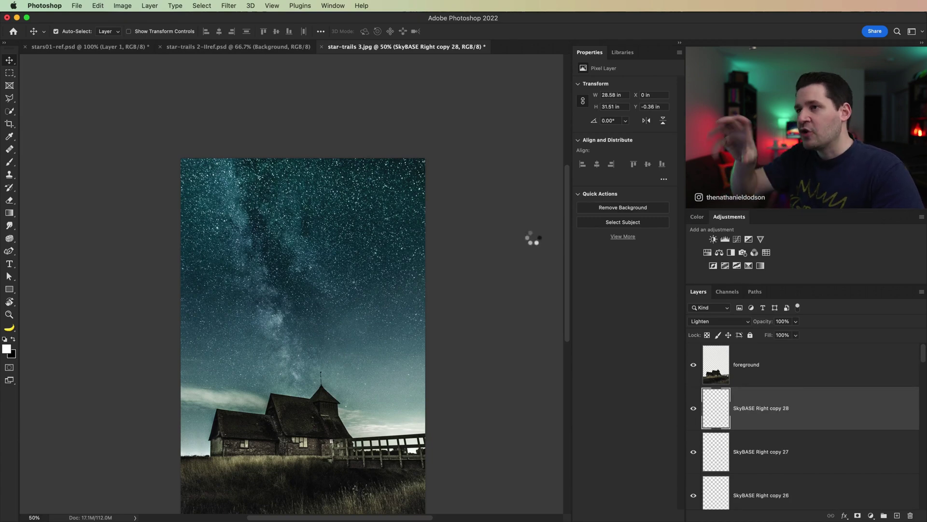
key(super+shift+alt+t)
key(super+shift+alt+t)
key(super+shift+alt+t)
key(super+shift+alt+t)
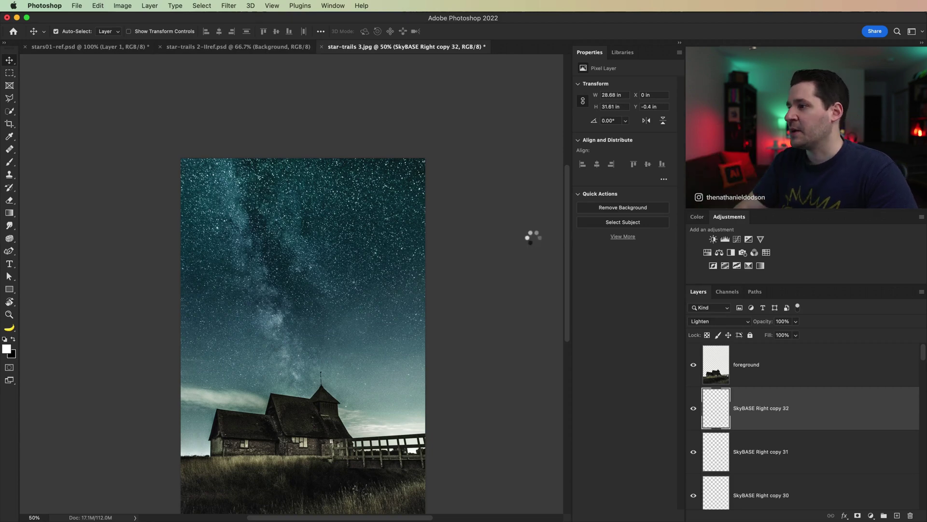
key(super+shift+alt+t)
key(super+shift+alt+t)
key(super+shift+alt+t)
key(super+shift+alt+t)
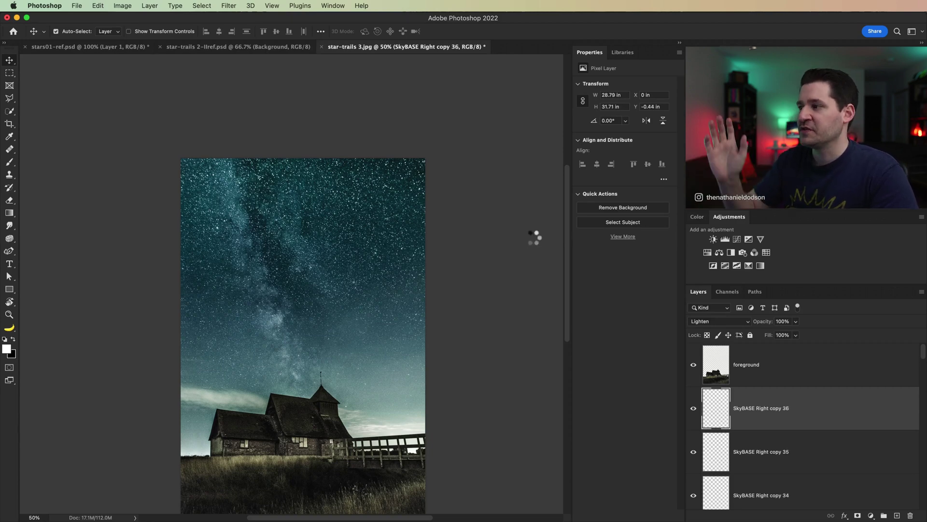
key(super+shift+alt+t)
key(super+shift+alt+t)
key(super+shift+alt+t)
key(super+shift+alt+t)
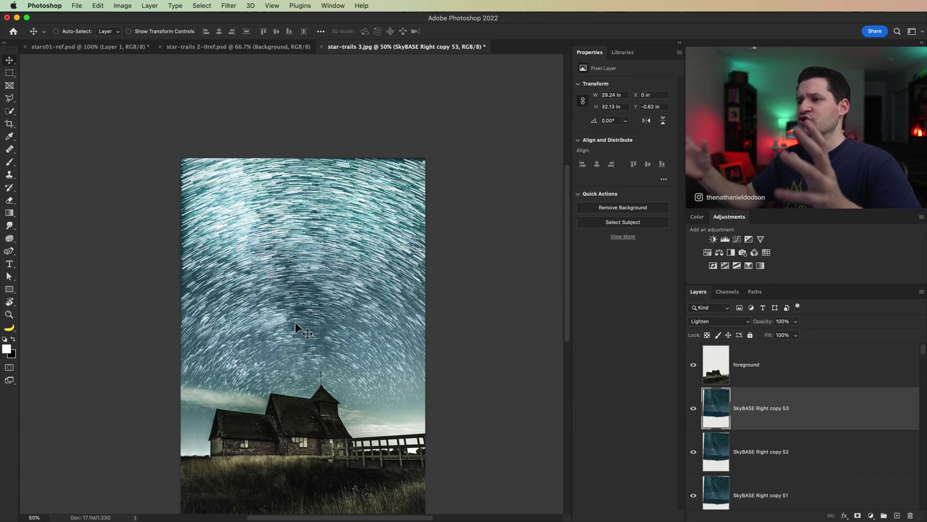
scroll(793, 393, down, 2)
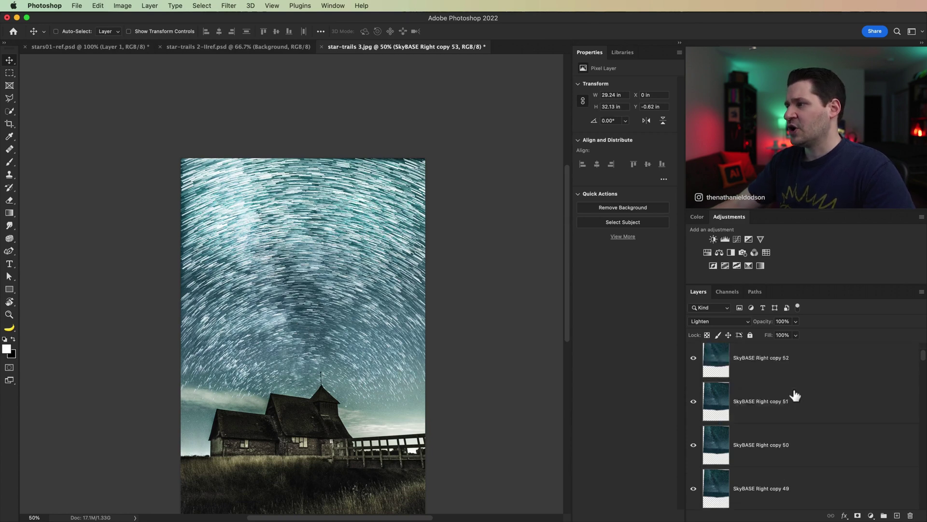
scroll(795, 393, up, 2)
scroll(821, 427, down, 20)
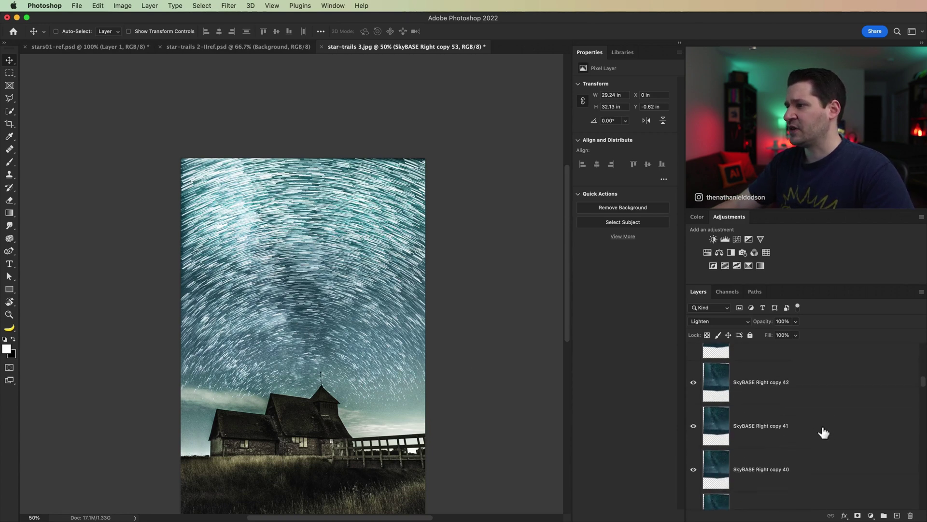
Step: Delete all the star-trail copy layers down through SkyBASE Right
scroll(823, 430, down, 5)
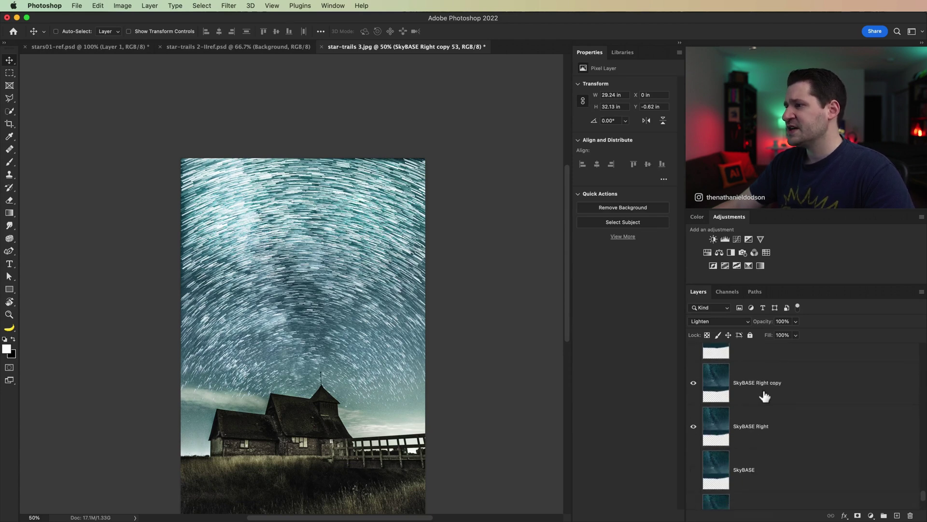
shift+click(782, 425)
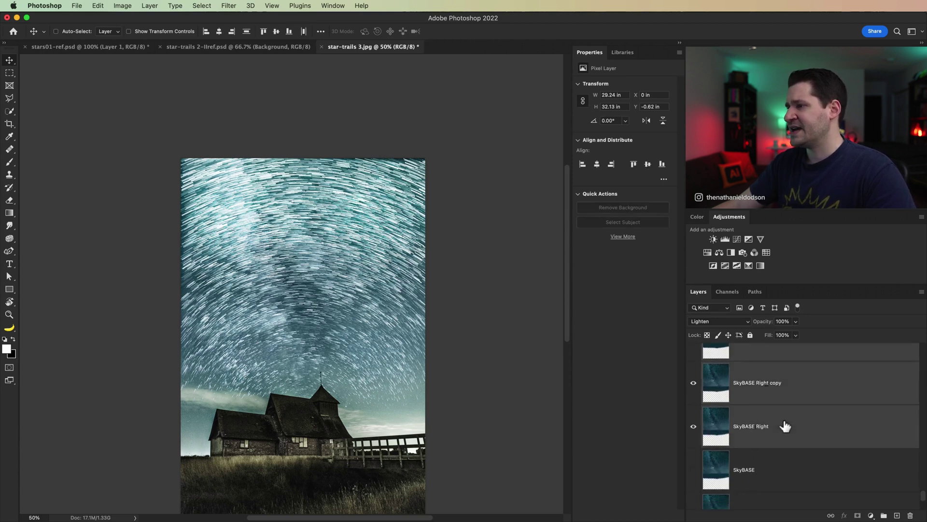
key(BackSpace)
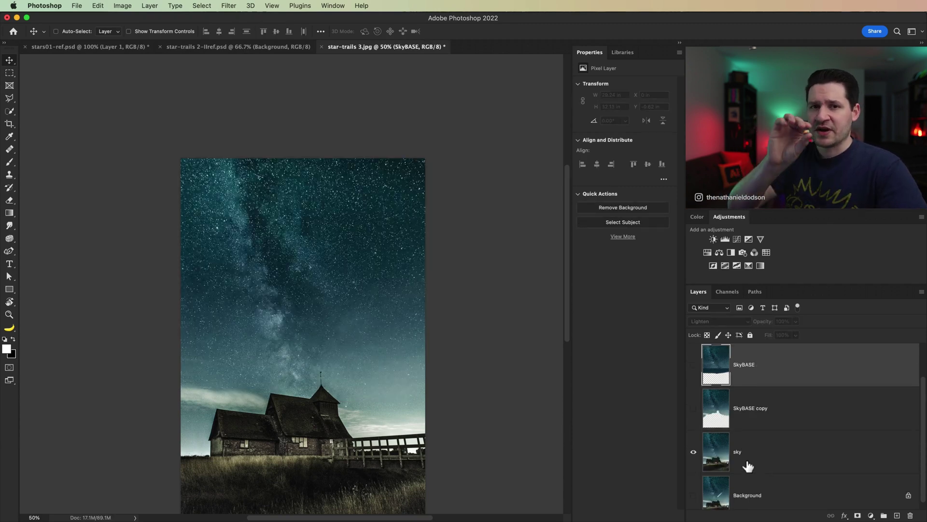
Step: Duplicate SkyBASE as 'SkyBASE RIGHT' and hide the original SkyBASE layer
click(695, 367)
scroll(744, 384, up, 1)
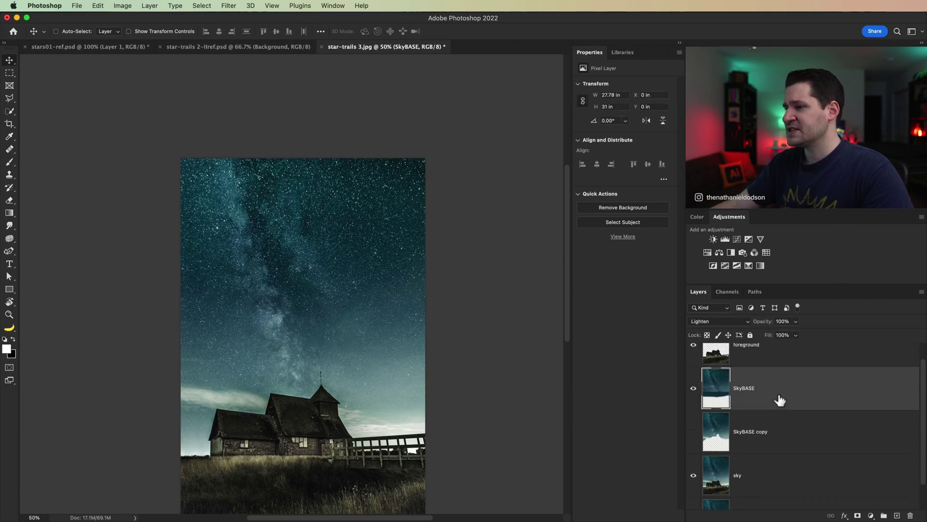
key(super)
key(super+j)
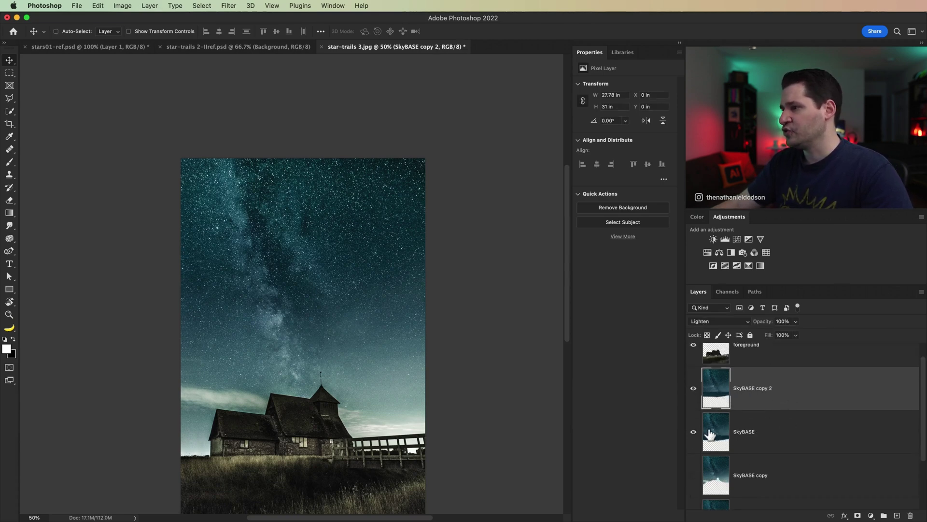
click(693, 432)
double_click(756, 389)
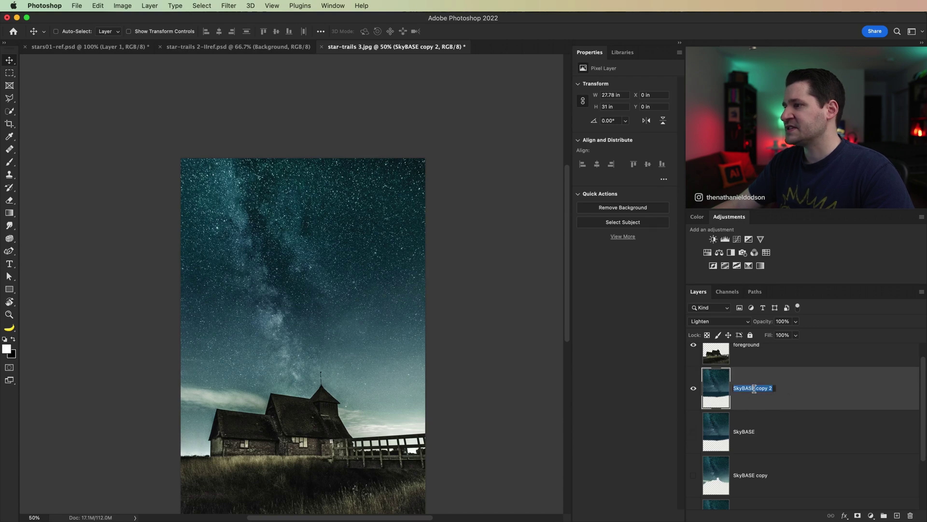
drag(756, 389, 845, 399)
text(RIGHT)
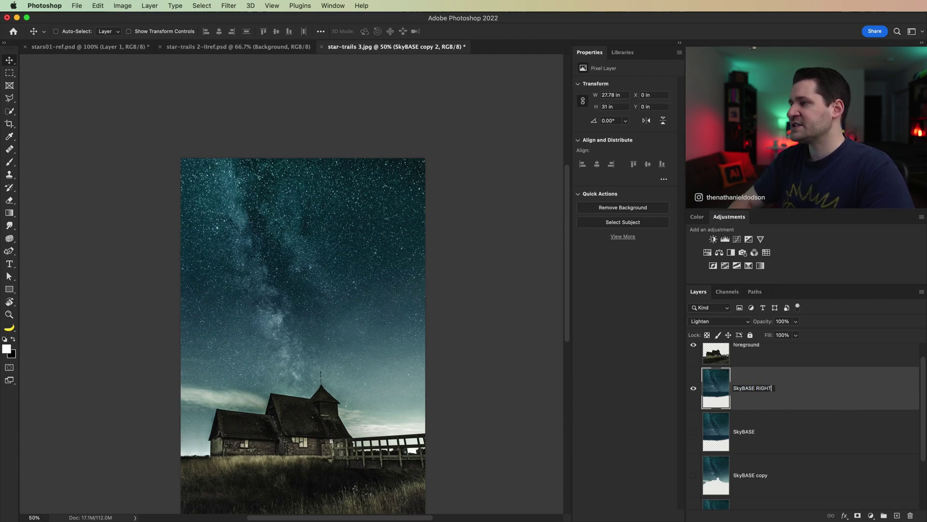
key(Return)
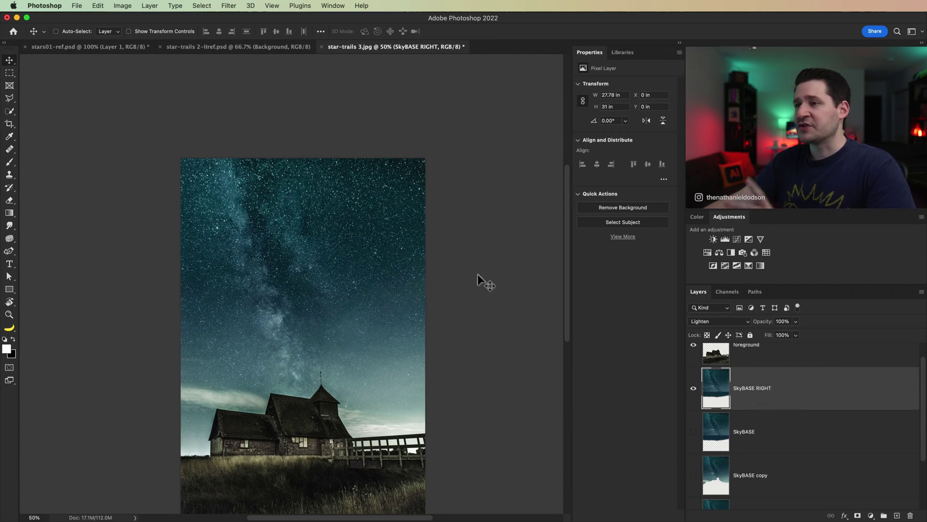
key(z)
click(348, 270)
Step: Zoom to 100% and try a first Levels darkening on SkyBASE RIGHT
click(296, 258)
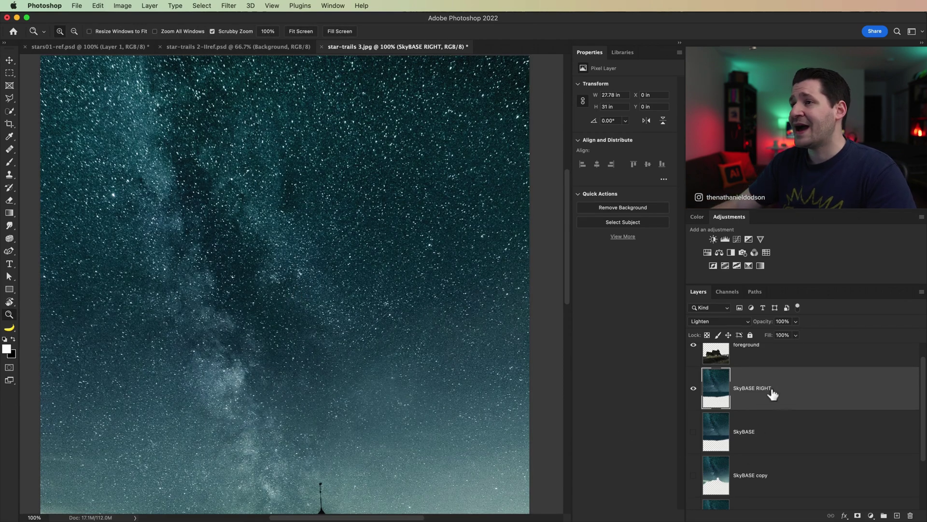
click(122, 5)
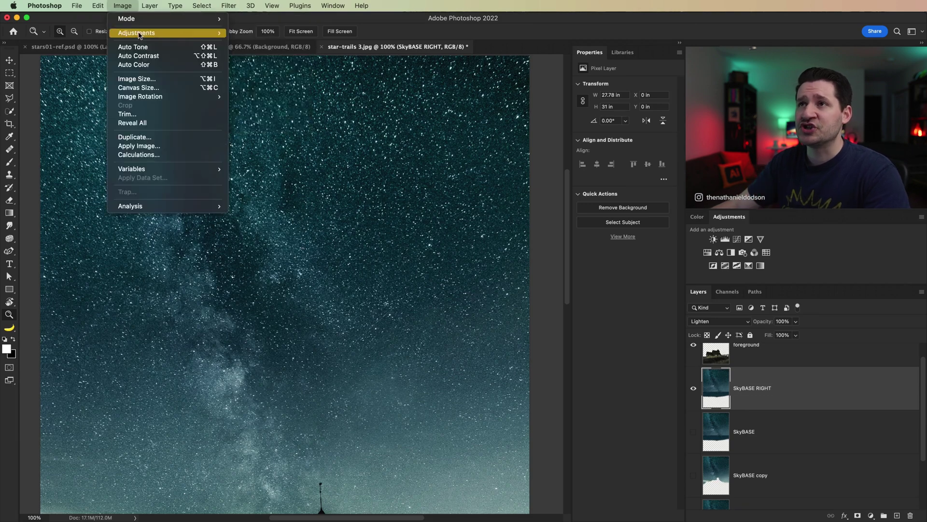
mouse_move(141, 33)
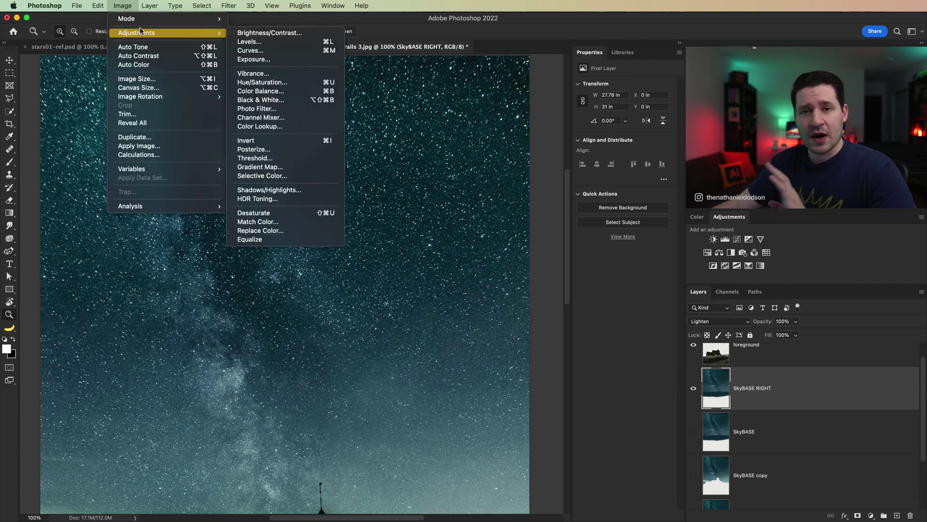
click(143, 33)
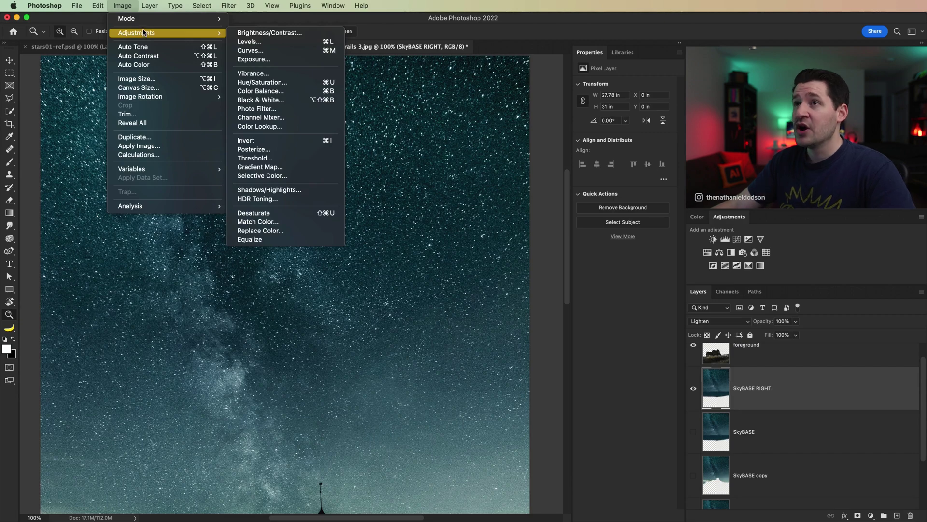
click(144, 33)
mouse_move(145, 33)
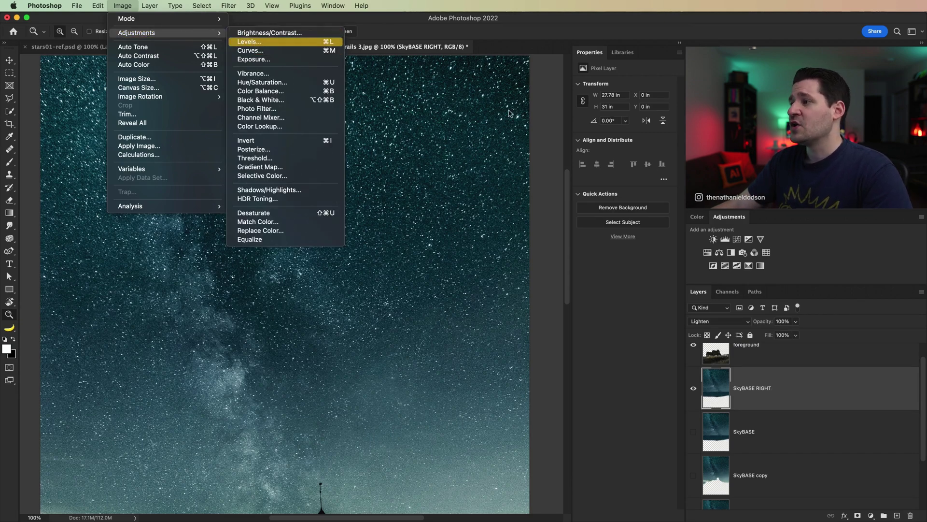
click(249, 42)
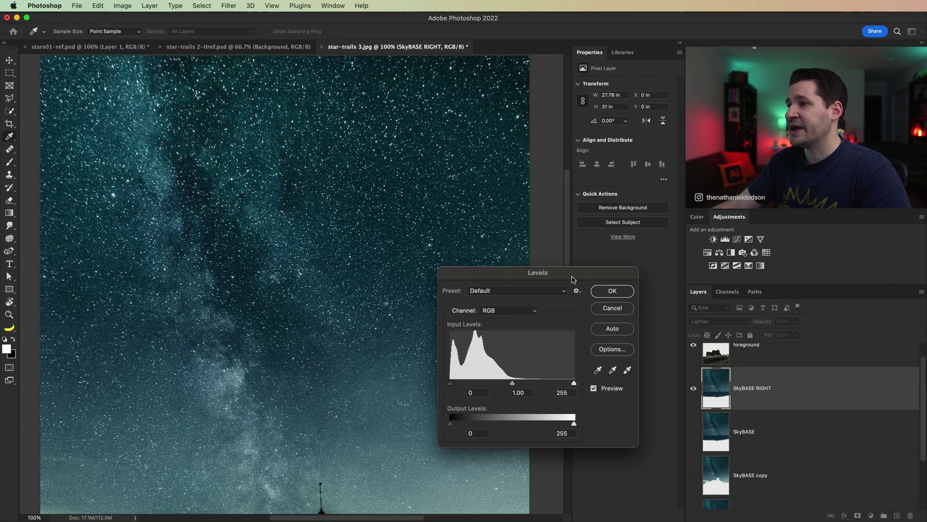
drag(573, 279, 455, 249)
drag(395, 355, 420, 357)
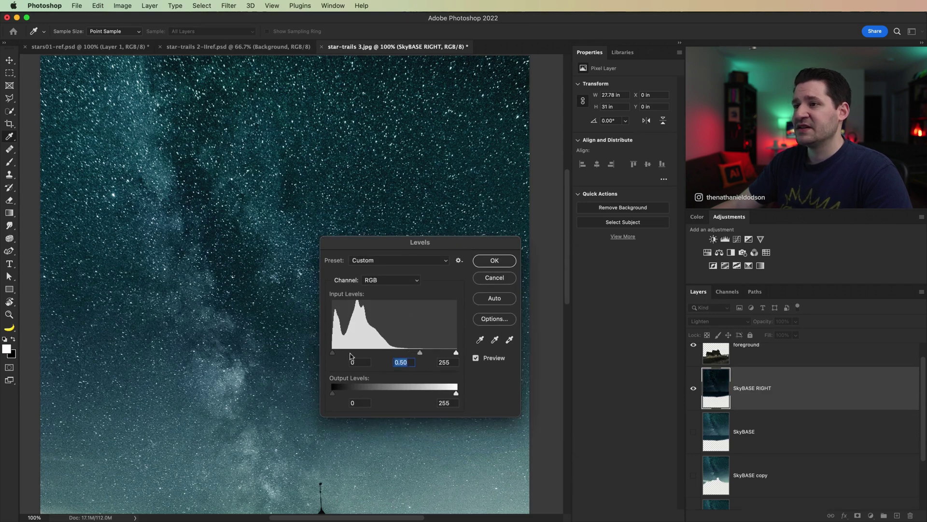
drag(341, 356, 353, 357)
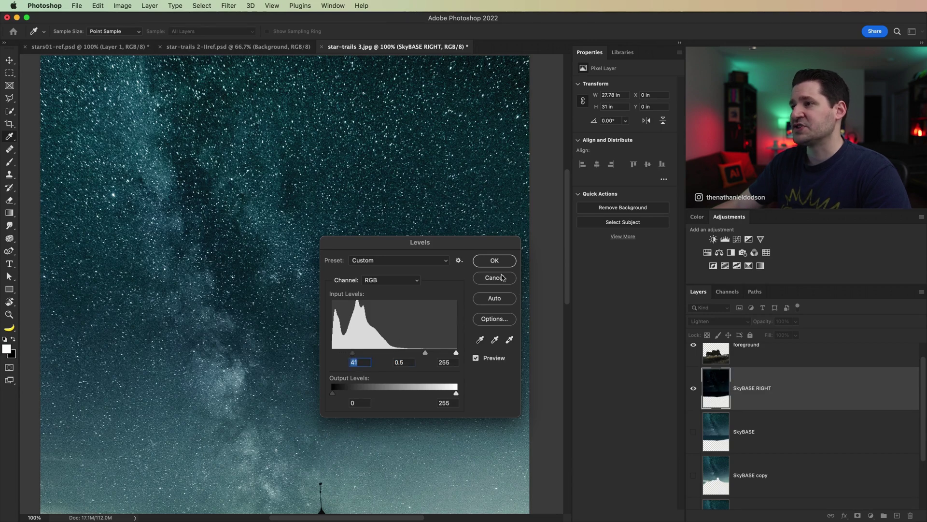
key(Return)
key(z)
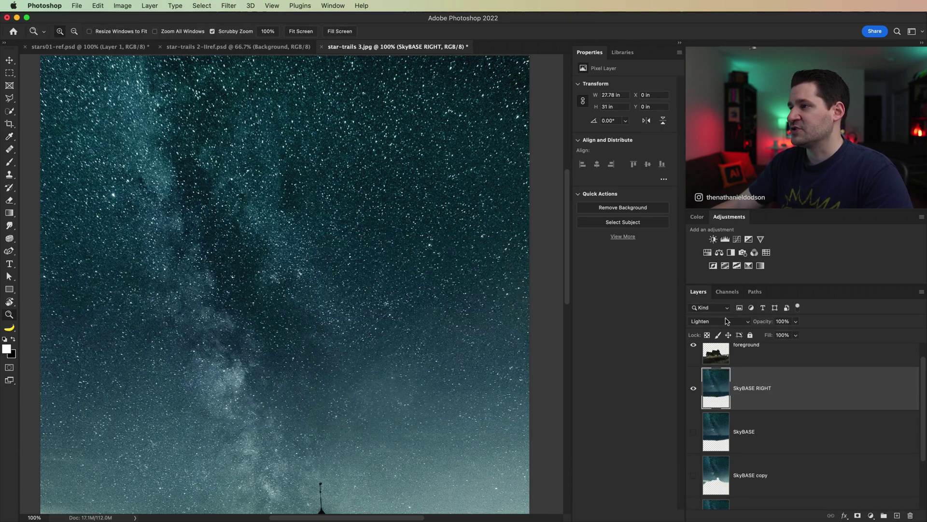
Step: Apply Levels 55 / 0.71 / 255 to SkyBASE RIGHT in Normal, then set it to Lighten
click(726, 322)
click(714, 245)
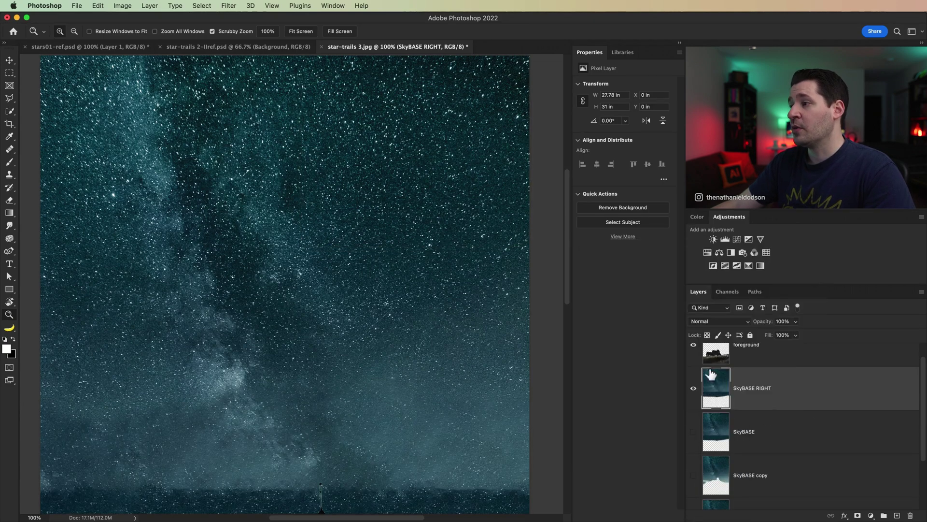
key(super+l)
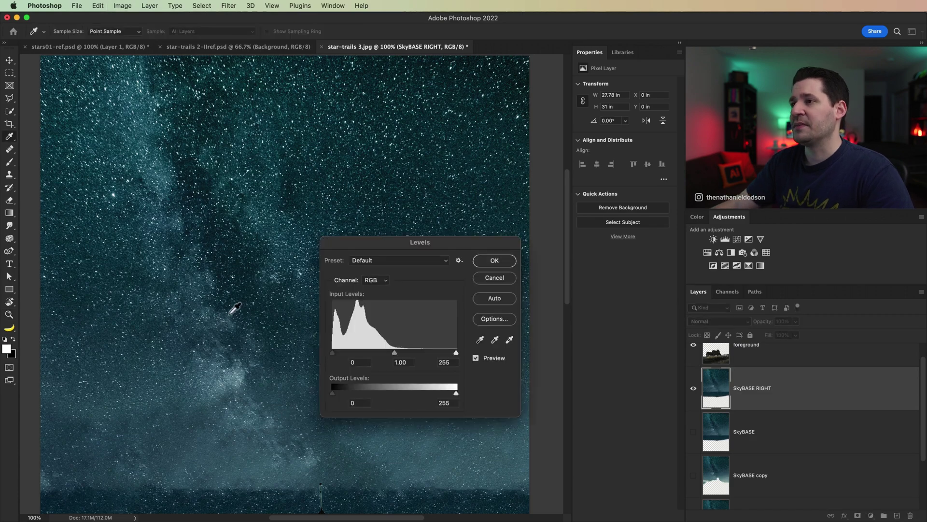
drag(396, 353, 408, 354)
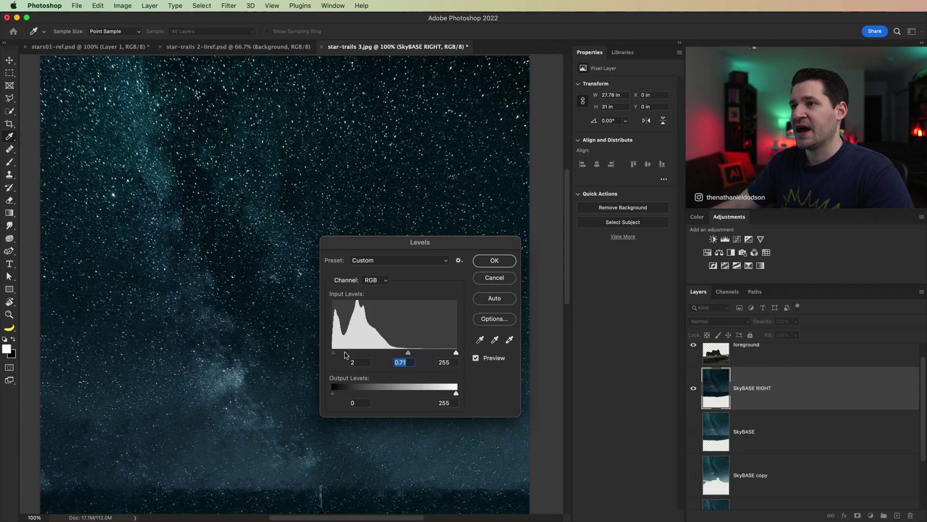
drag(345, 355, 350, 353)
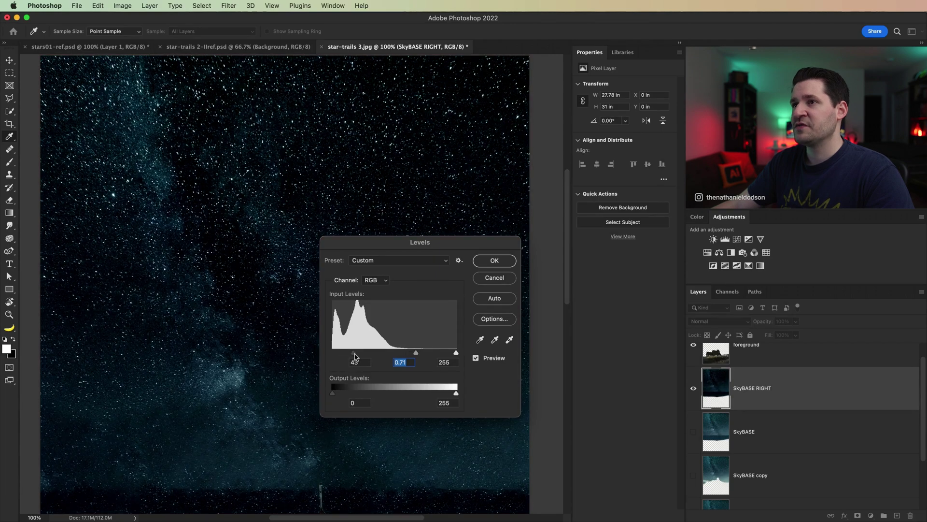
click(494, 261)
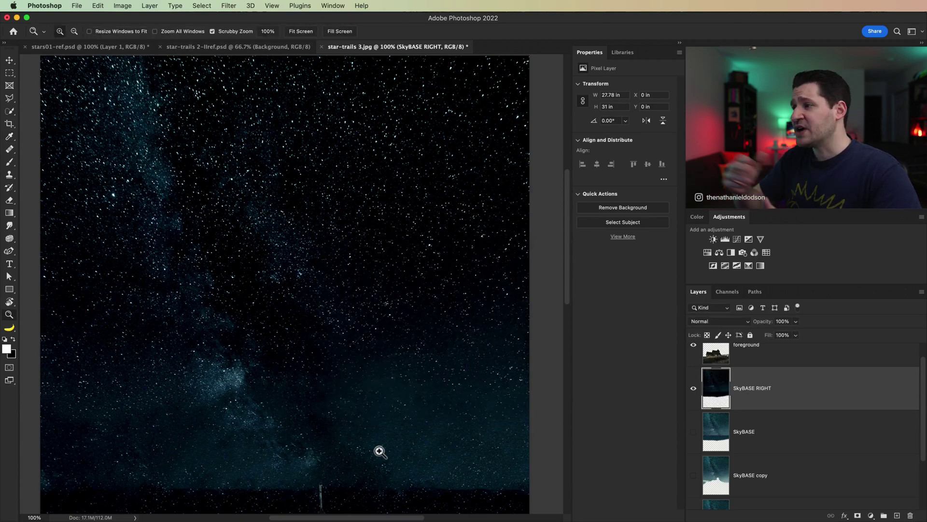
click(700, 320)
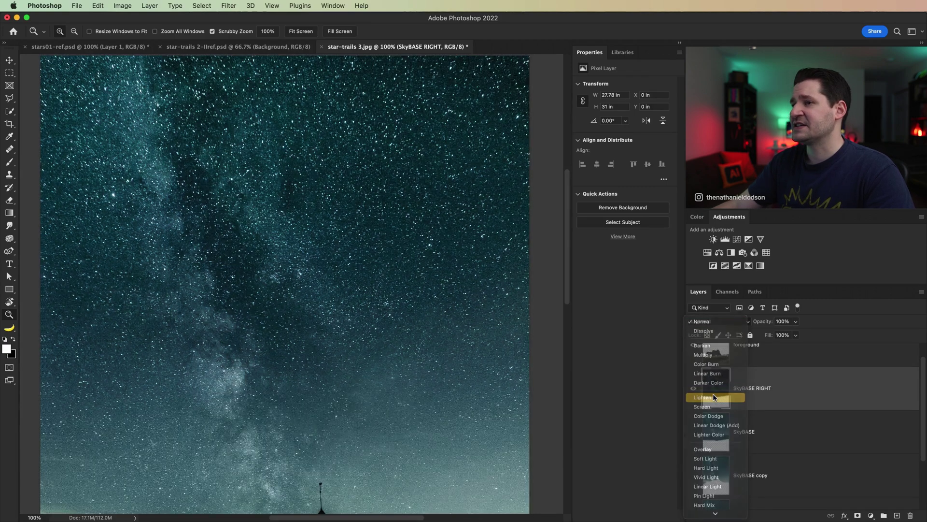
click(714, 397)
Step: Rotate SkyBASE RIGHT 0.05° about its bottom-middle reference point
alt+click(199, 387)
drag(285, 327, 364, 255)
key(ctrl+t)
click(71, 34)
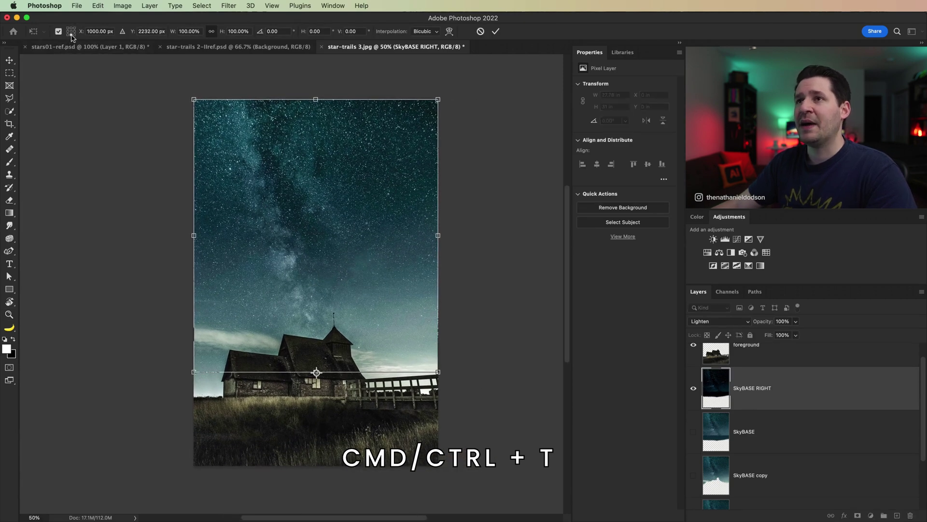
click(284, 31)
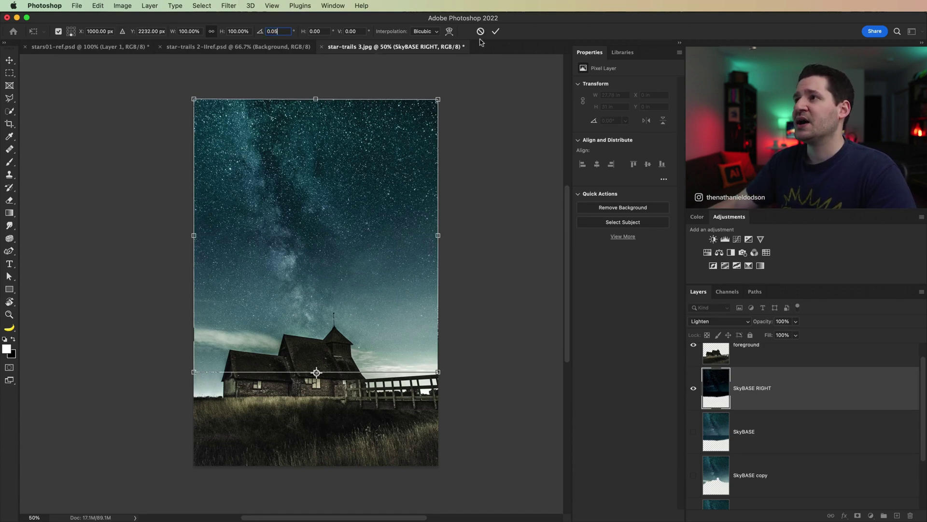
click(496, 32)
Step: Repeat the rotation onto new duplicates with Cmd+Opt+Shift+T, building copies up to 46
key(z)
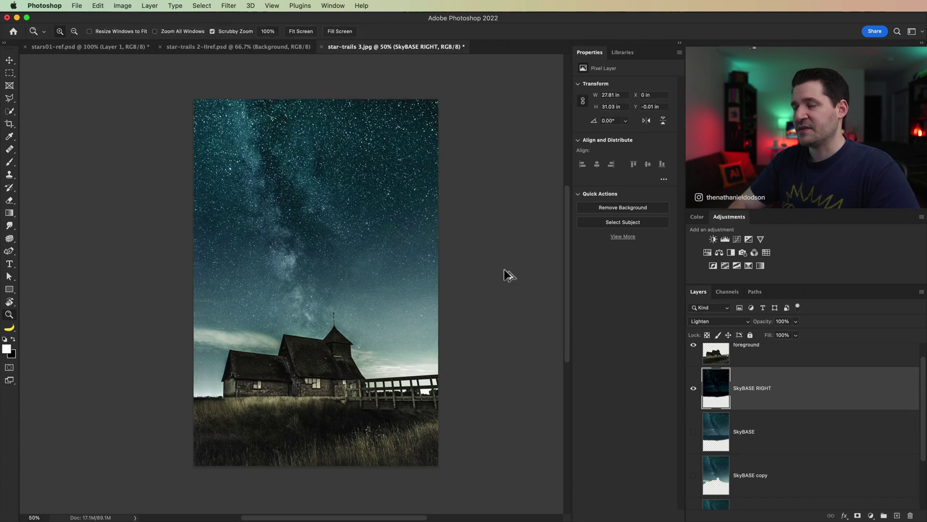
key(super+alt+shift+t)
key(super+alt+shift+t)
key(super+alt+shift+t)
key(super+alt+shift+t)
key(super+alt+shift+t)
key(super+alt+shift+t)
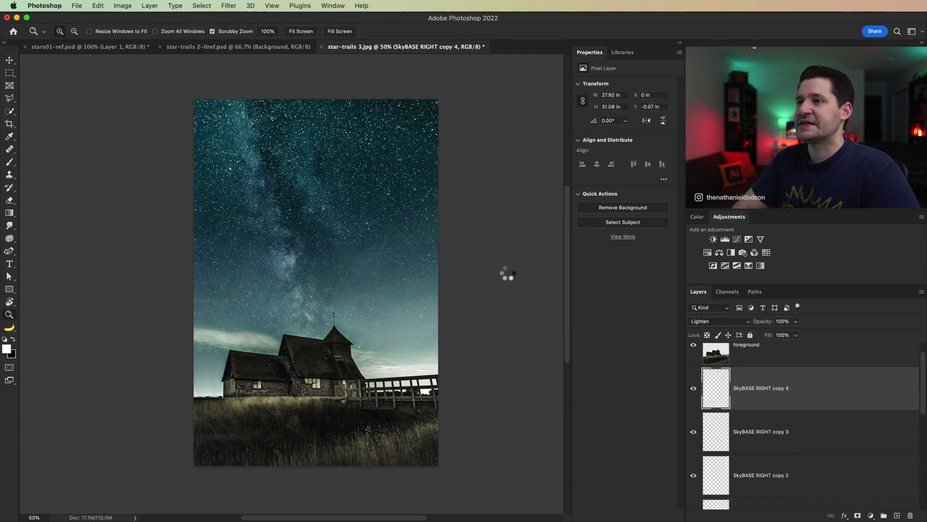
key(super+alt+shift+t)
key(super+alt+shift+t)
key(super+alt+shift+t)
key(super+alt+shift+t)
key(super+alt+shift+t)
key(super+alt+shift+t)
key(super+alt+shift+t)
key(super+alt+shift+t)
key(super+alt+shift+t)
key(super+alt+shift+t)
key(super+alt+shift+t)
key(super+alt+shift+t)
key(super+alt+shift+t)
key(super+alt+shift+t)
key(super+alt+shift+t)
key(super+alt+shift+t)
key(super+alt+shift+t)
key(super+alt+shift+t)
key(super+alt+shift+t)
key(super+alt+shift+t)
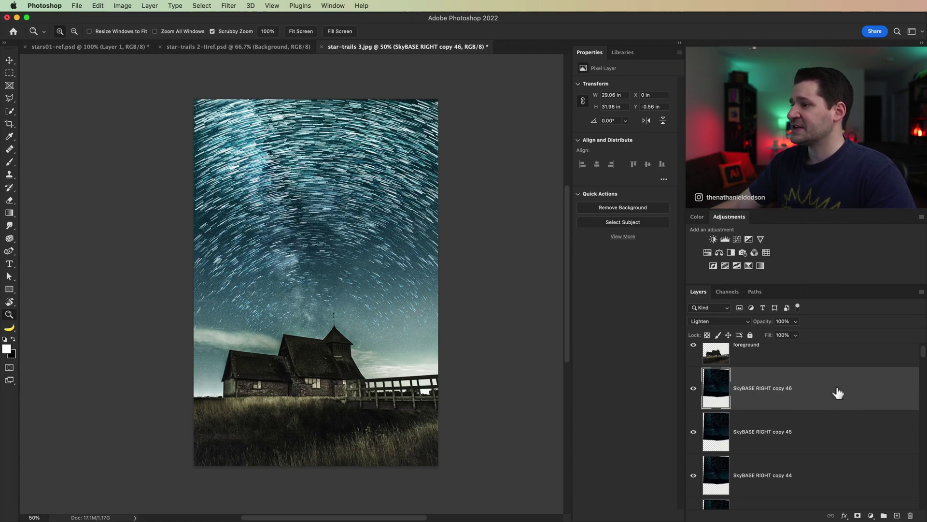
Step: Select all the SkyBASE RIGHT copies and group them into Group 1
scroll(807, 418, down, 20)
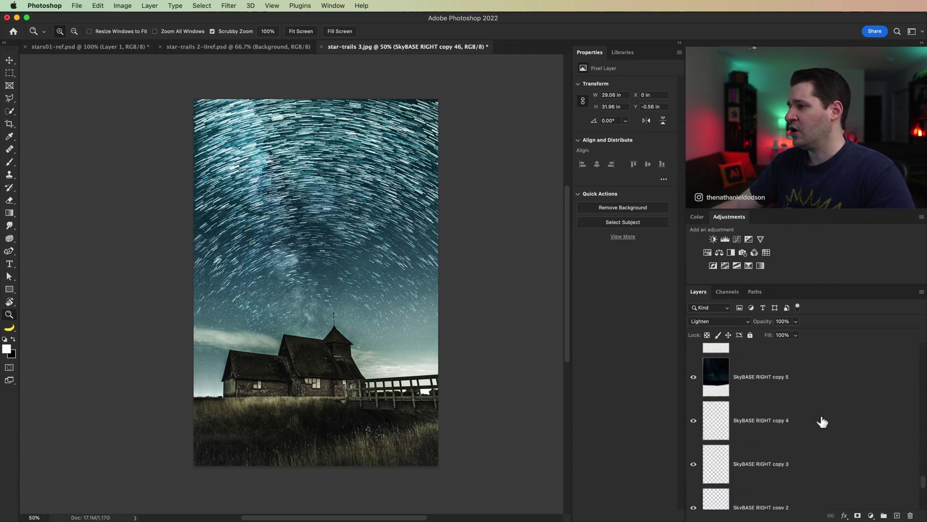
scroll(826, 425, down, 3)
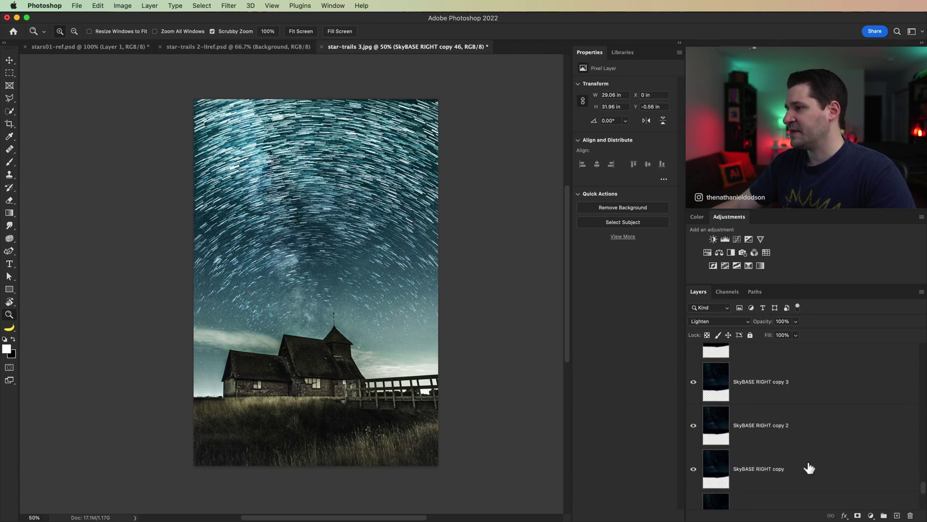
shift+click(809, 468)
key(super+g)
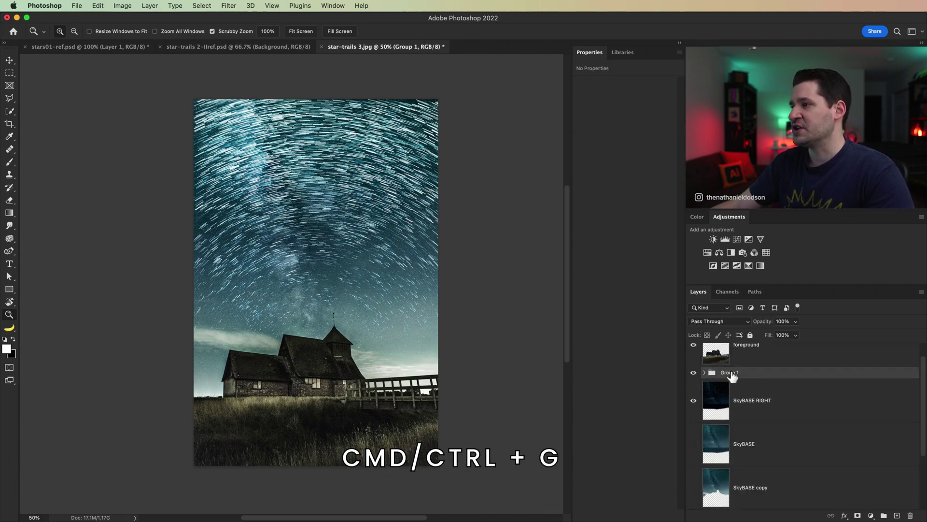
Step: Toggle Group 1's visibility to compare the star trails against the original sky
click(693, 372)
click(694, 372)
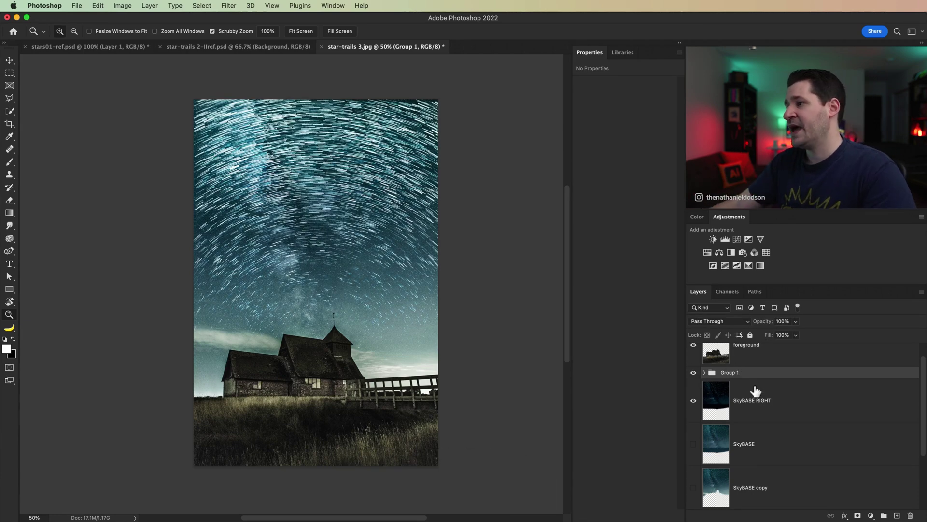
click(694, 373)
click(712, 401)
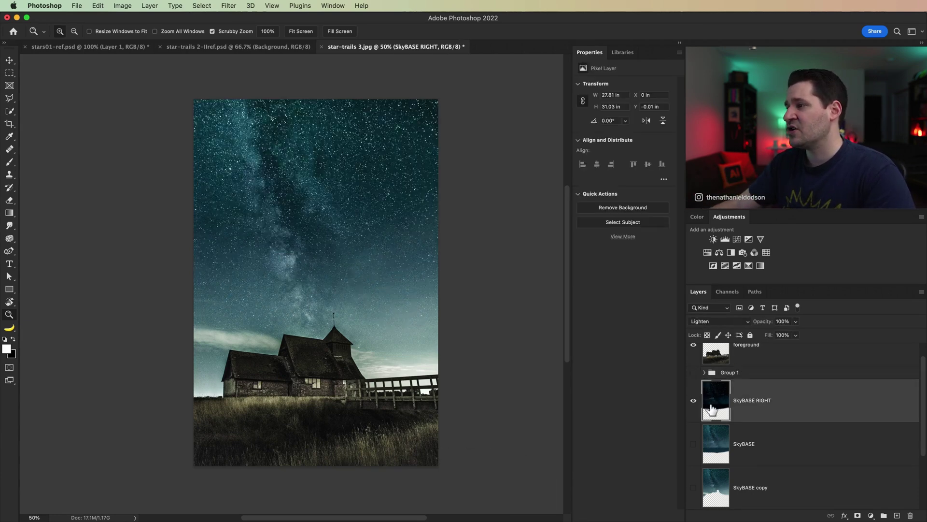
click(694, 373)
Step: Inspect Group 1's layers, then collapse it and select the SkyBASE layer
click(705, 372)
scroll(770, 464, down, 10)
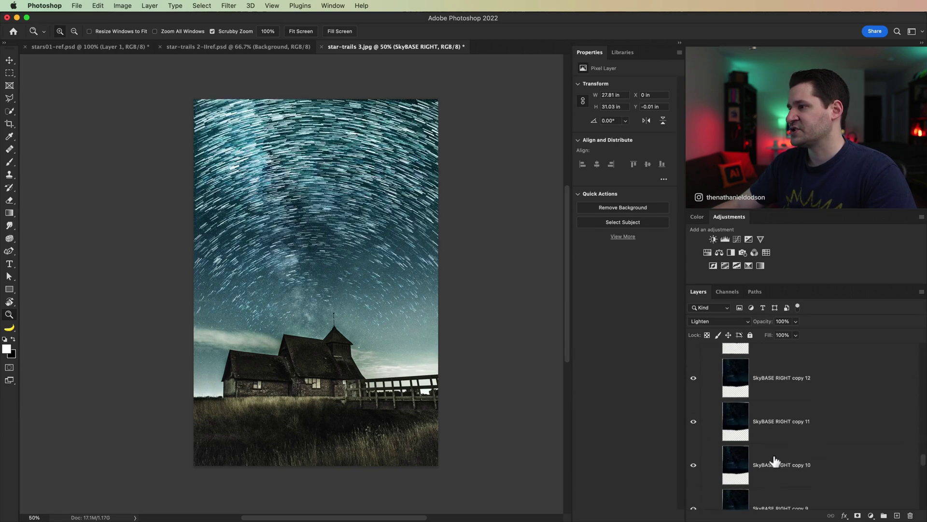
scroll(781, 468, up, 8)
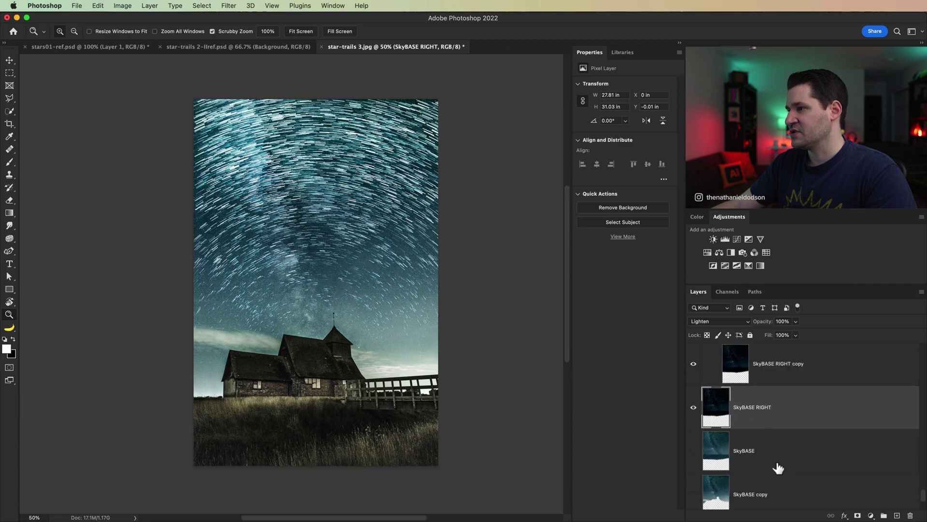
drag(724, 409, 781, 412)
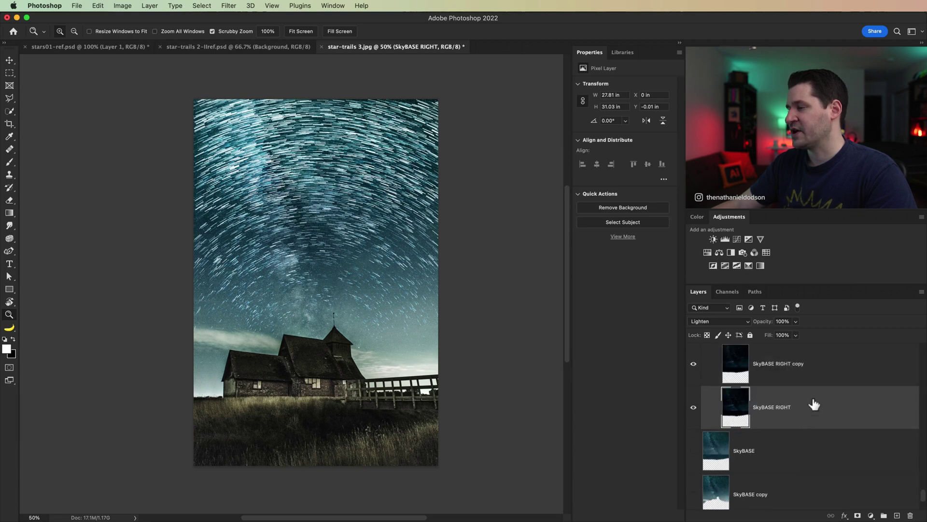
scroll(802, 409, up, 15)
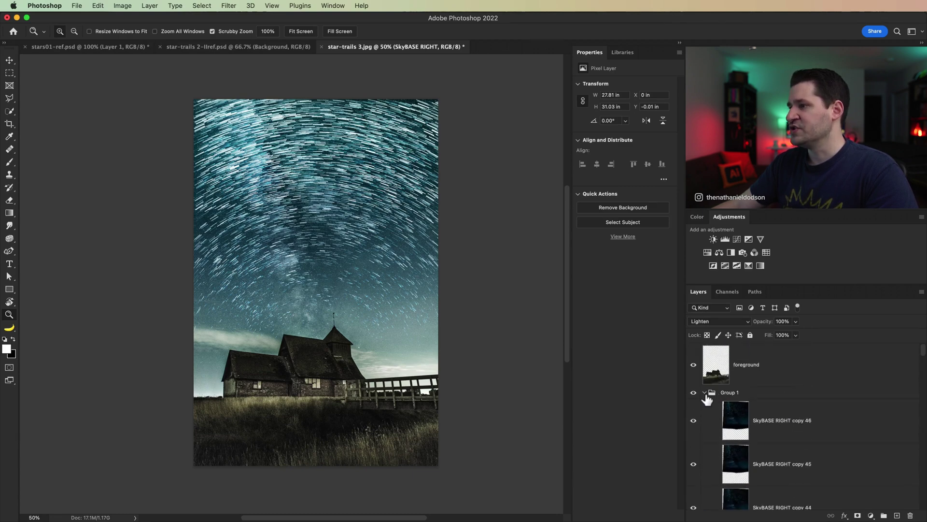
click(705, 392)
click(711, 422)
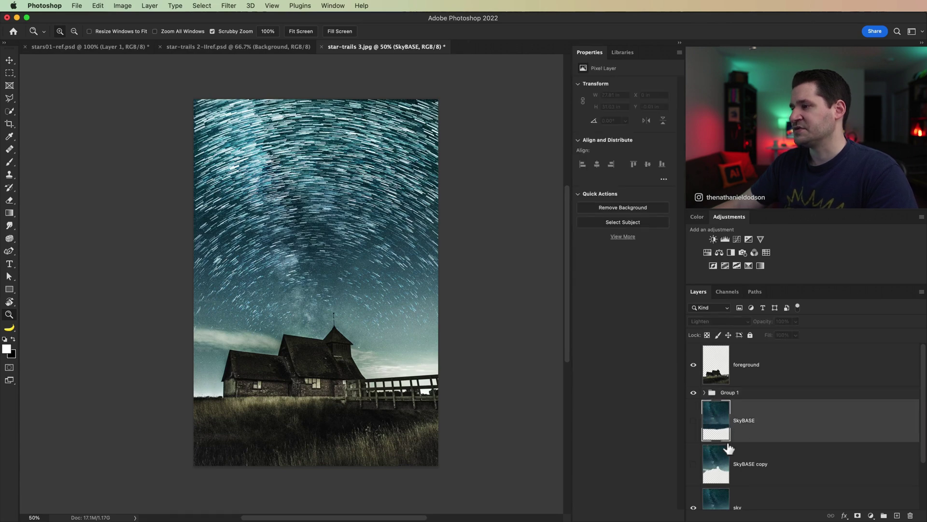
Step: Duplicate SkyBASE, make the copy visible, and rename it SkyBASE LEFT
key(super+j)
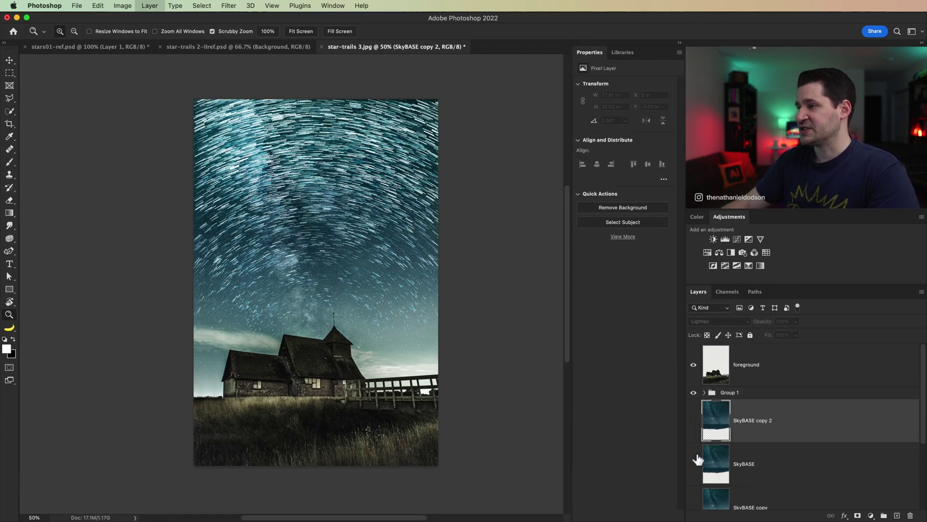
click(695, 426)
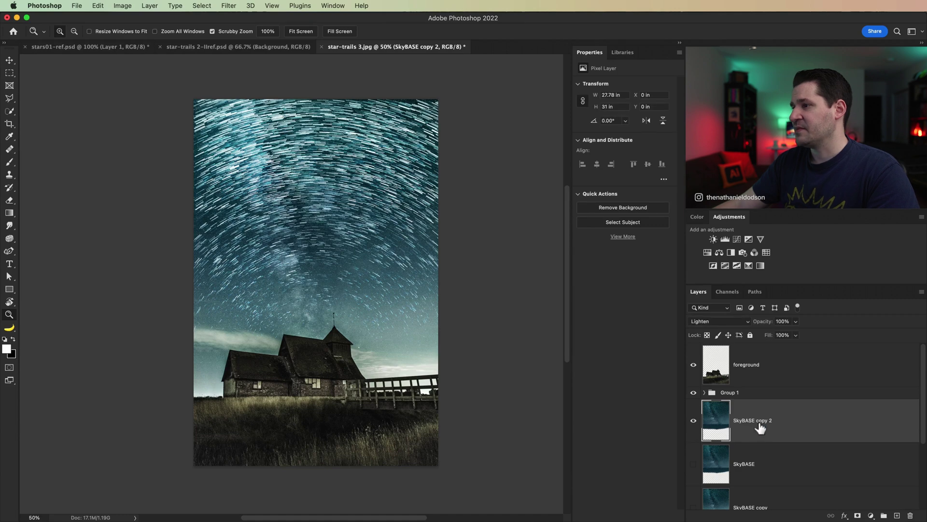
double_click(759, 421)
text(LE)
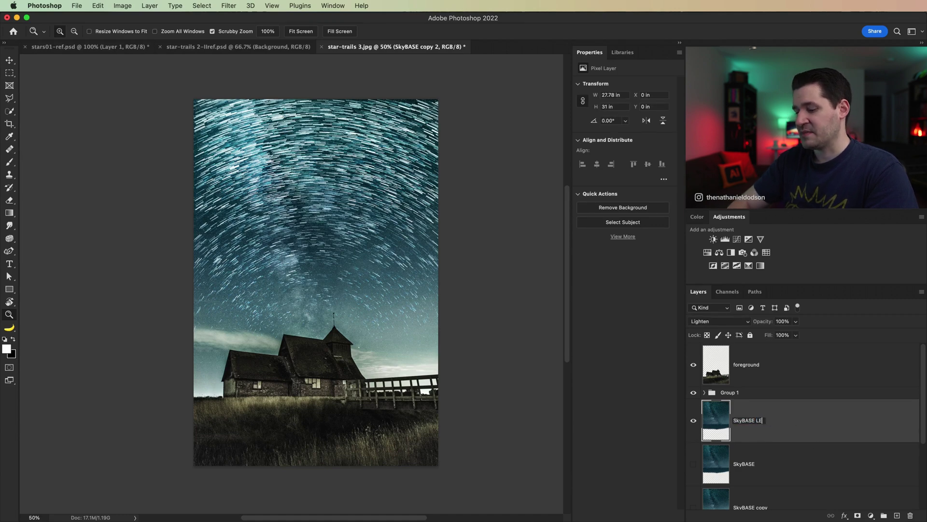
text(FT)
key(Return)
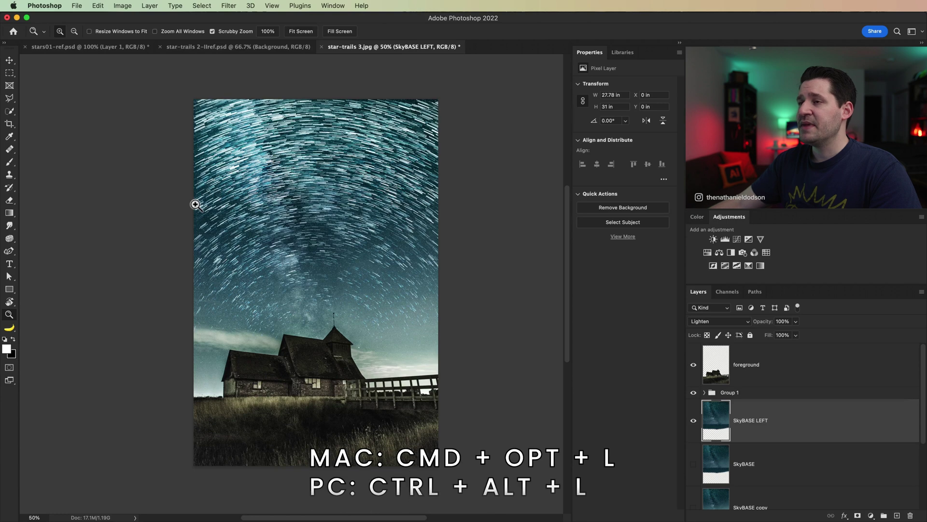
Step: Set SkyBASE LEFT to Normal blending, hide Group 1, and darken it with Levels 55/0.71/255
click(741, 323)
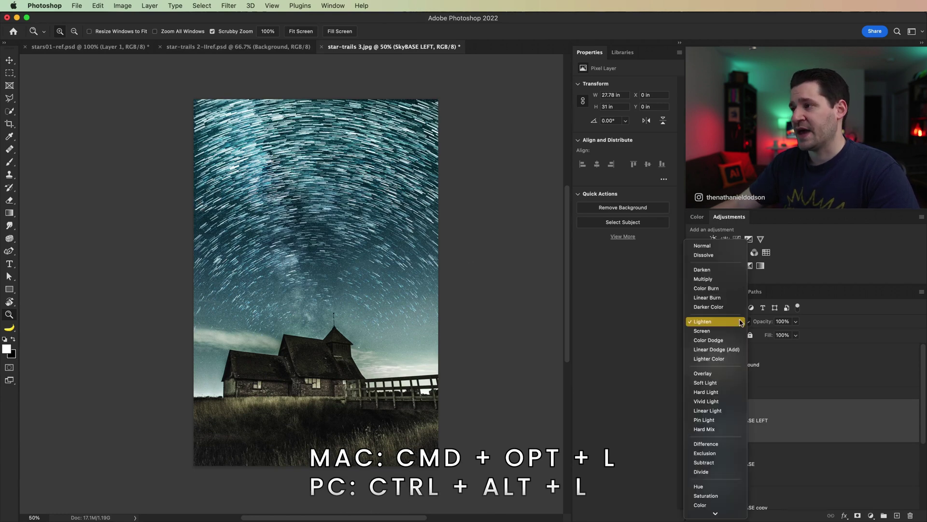
click(707, 243)
click(693, 392)
drag(722, 421, 732, 479)
key(super+alt+l)
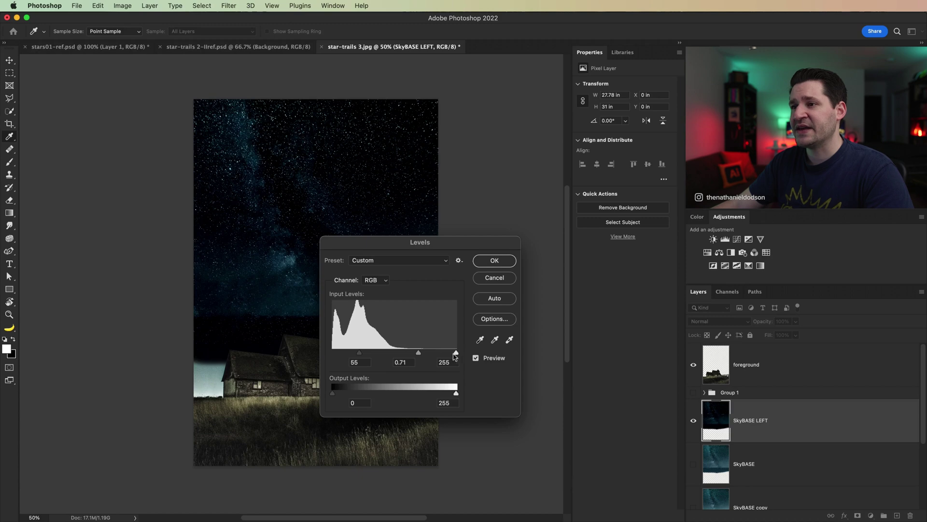
click(494, 260)
Step: Set SkyBASE LEFT back to Lighten and rotate it -0.05° about its bottom middle
click(718, 321)
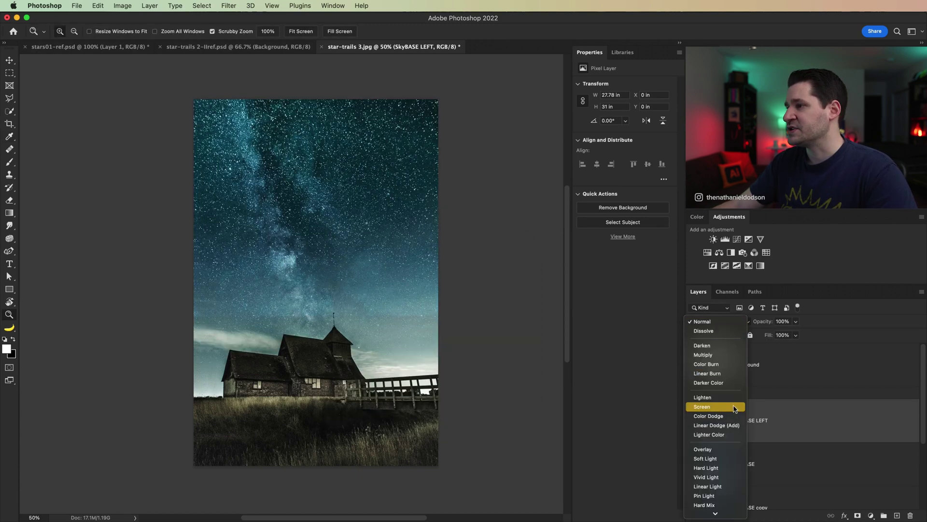
click(724, 407)
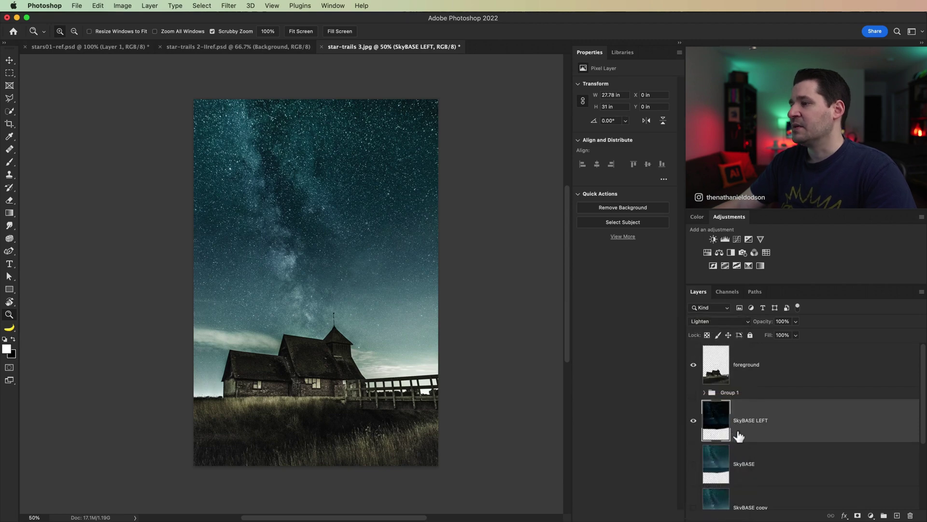
key(super+t)
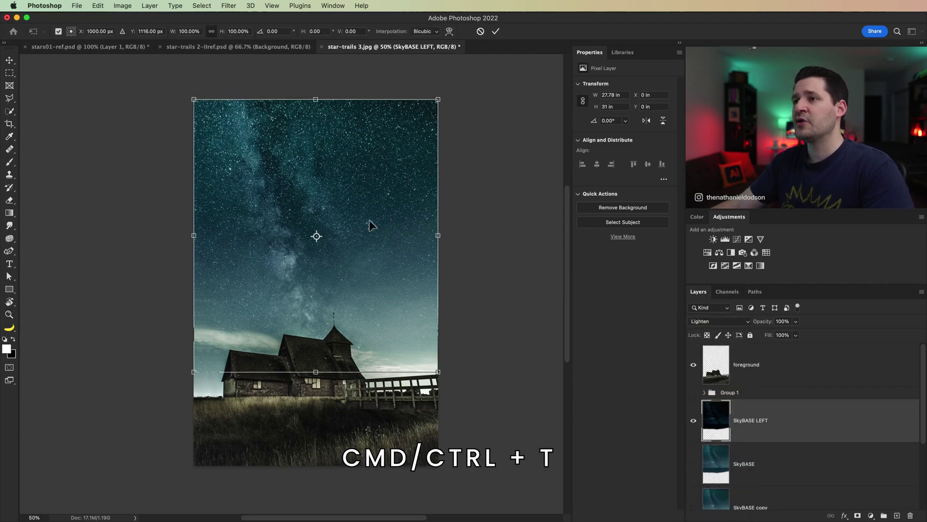
click(71, 35)
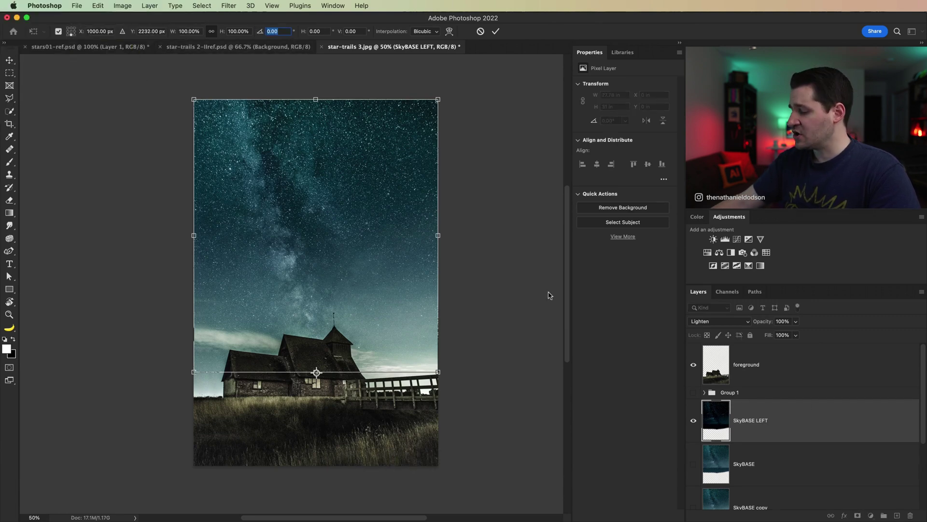
text(-0.05)
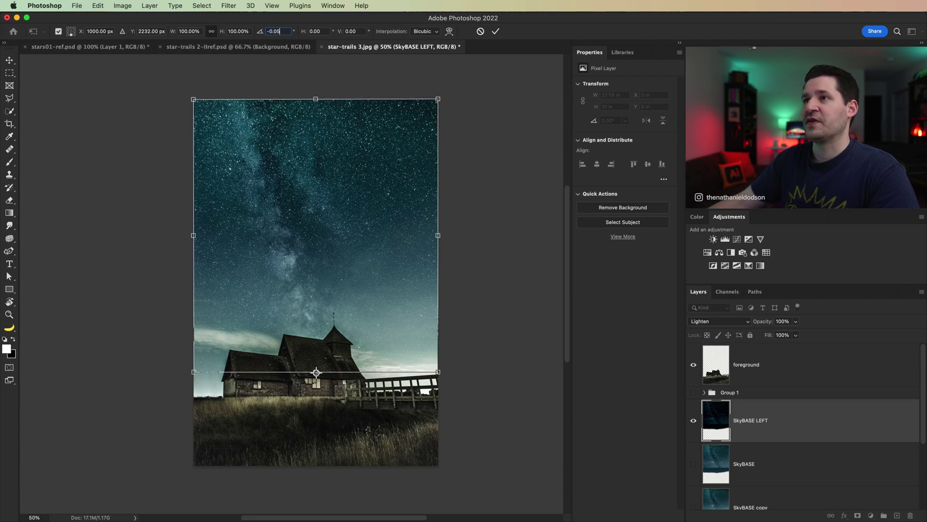
click(494, 32)
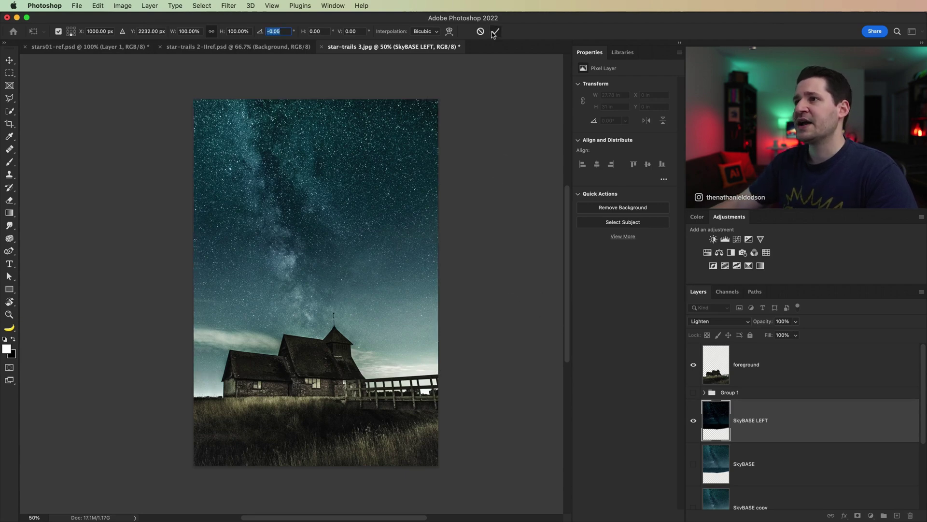
Step: Repeat the rotation onto new duplicates, building trail copies up to copy 48
key(z)
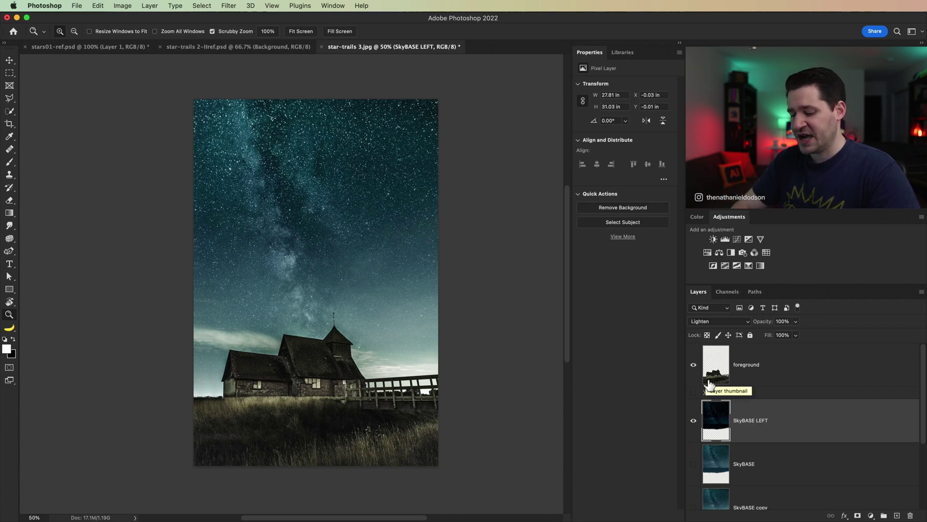
drag(709, 384, 710, 385)
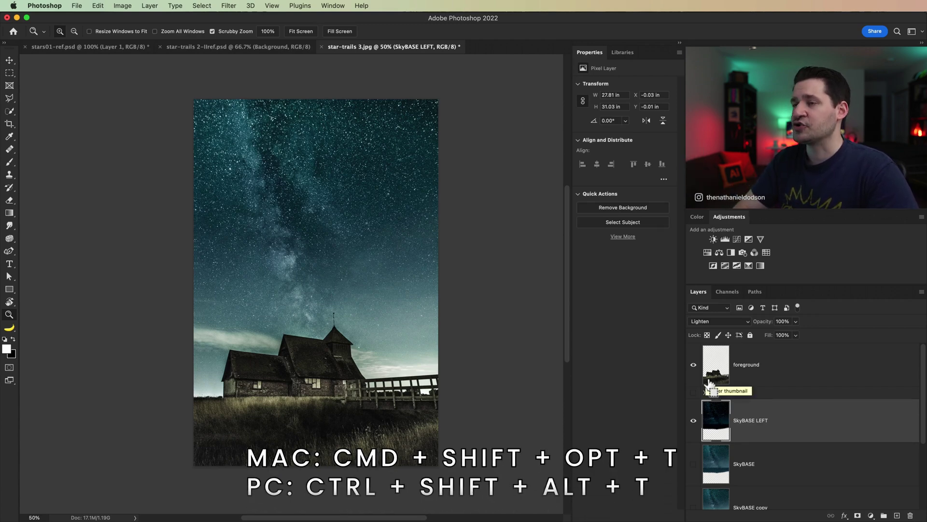
key(super+shift+alt+t)
key(super+shift+alt+t)
key(super+shift+alt+t)
key(super+shift+alt+t)
key(super+shift+alt+t)
key(super+shift+alt+t)
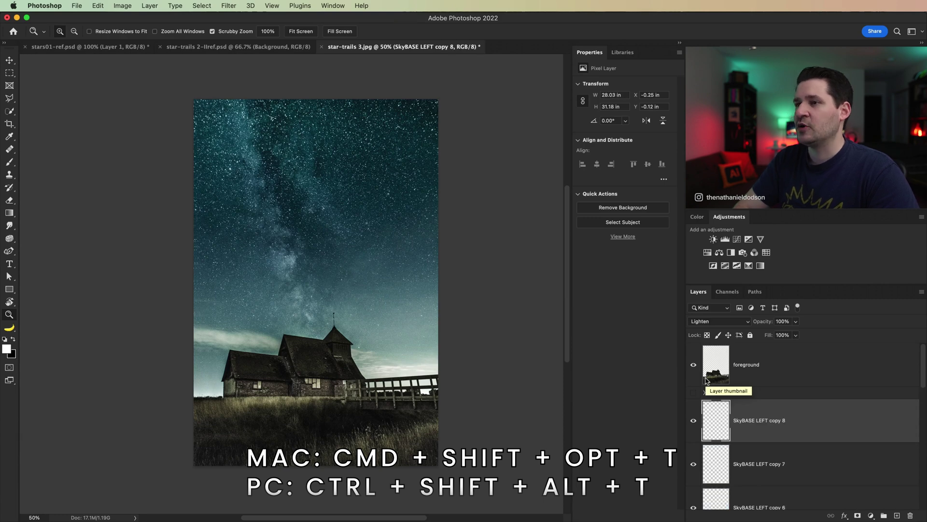
key(super+shift+alt+t)
key(super+shift+alt+t)
key(super+shift+alt+t)
key(super+shift+alt+t)
key(super+shift+alt+t)
key(super+shift+alt+t)
key(super+shift+alt+t)
key(super+shift+alt+t)
key(super+shift+alt+t)
key(super+shift+alt+t)
key(super+shift+alt+t)
key(super+shift+alt+t)
key(super+shift+alt+t)
key(super+shift+alt+t)
key(super+shift+alt+t)
key(super+shift+alt+t)
key(super+shift+alt+t)
key(super+shift+alt+t)
key(super+shift+alt+t)
key(super+shift+alt+t)
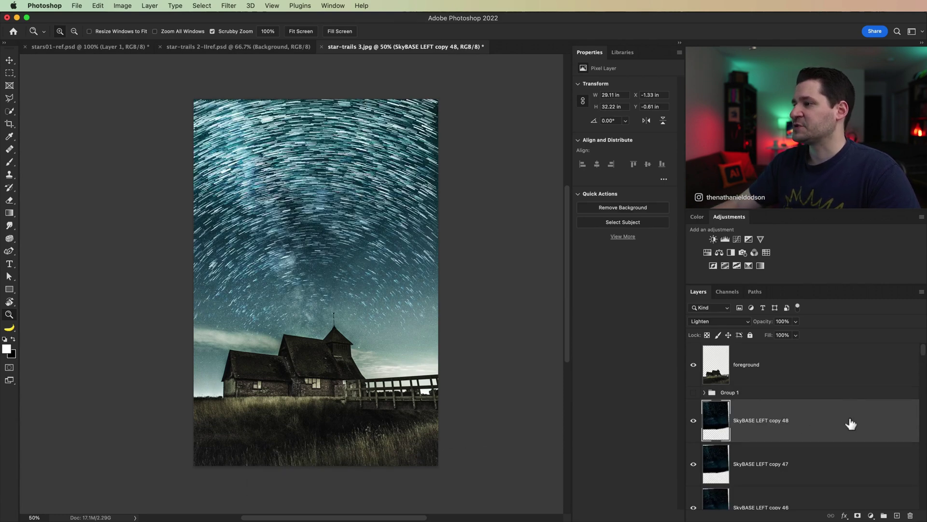
Step: Group the three SkyBASE LEFT layers into Group 2, show it, and select it together with Group 1
scroll(851, 424, down, 20)
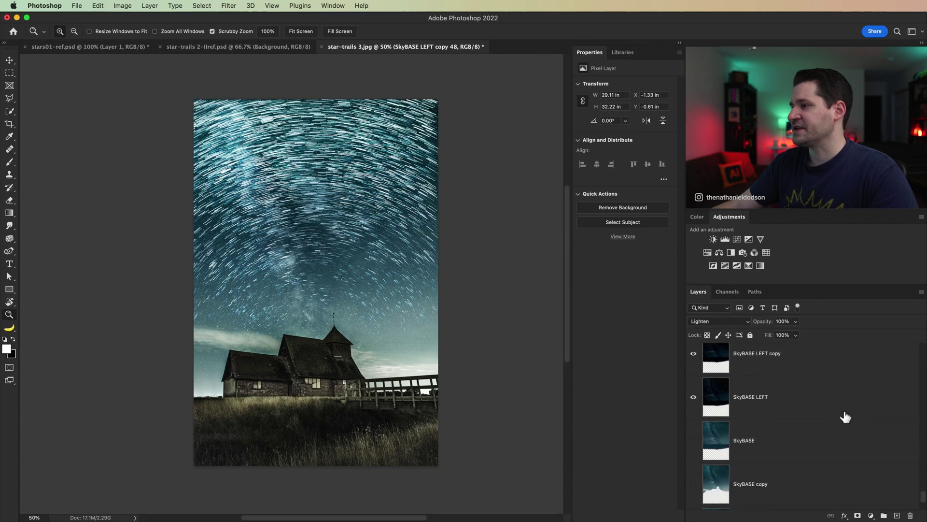
scroll(845, 416, up, 2)
shift+click(788, 462)
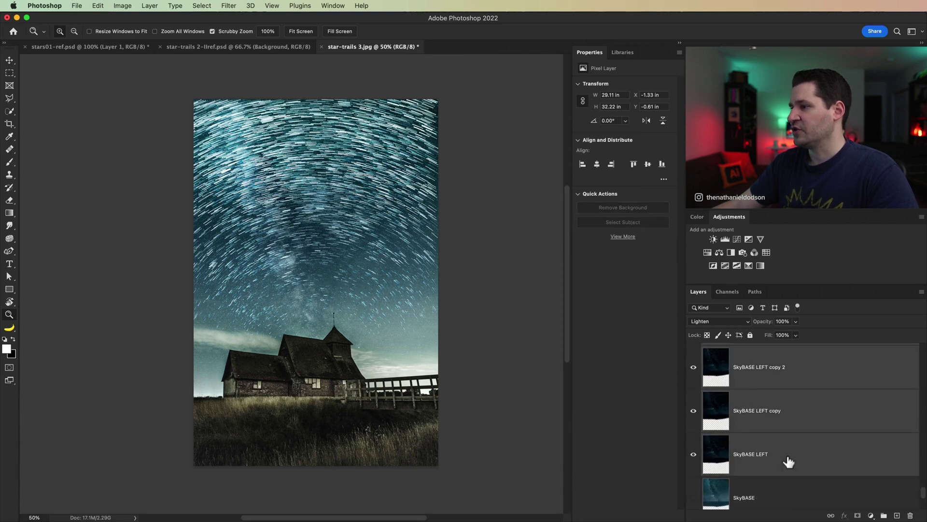
key(super+g)
scroll(732, 415, up, 2)
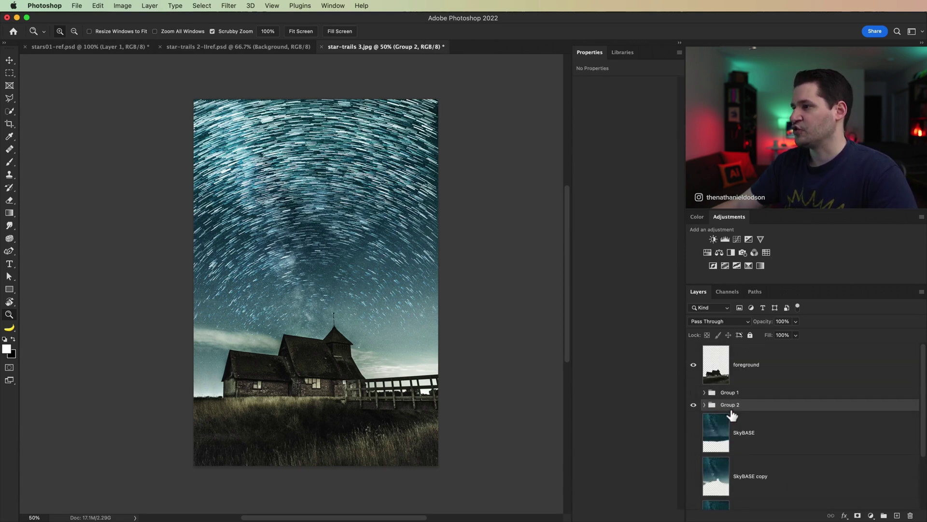
click(694, 404)
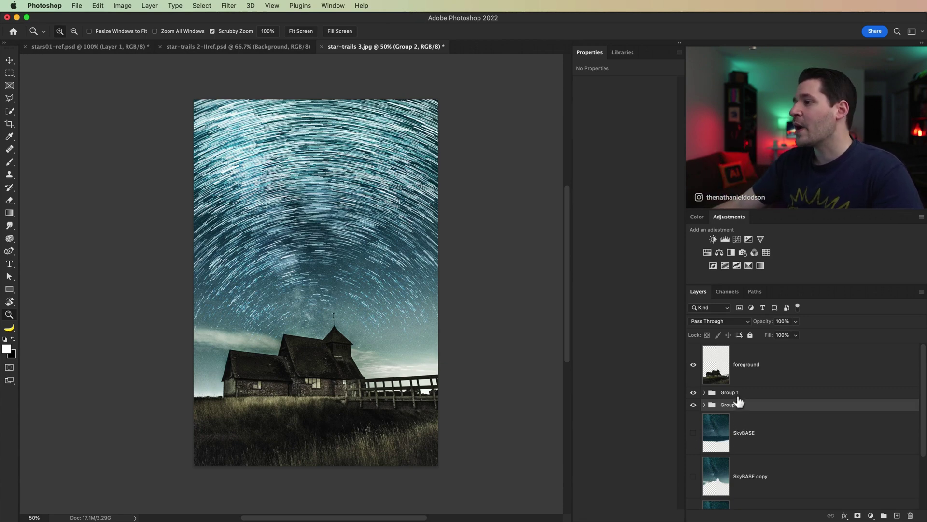
shift+click(757, 397)
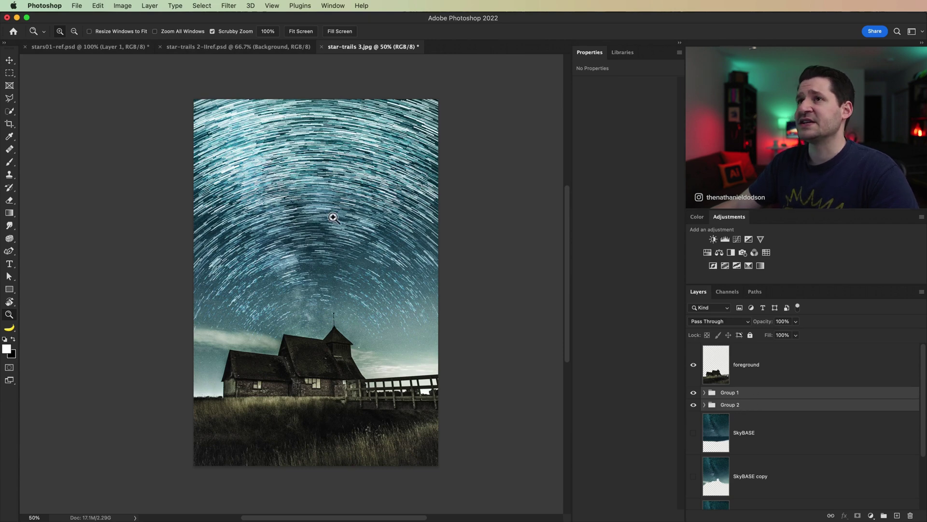
click(202, 5)
Step: Merge Group 1 and Group 2 into one layer and set its blend mode to Lighten
mouse_move(189, 196)
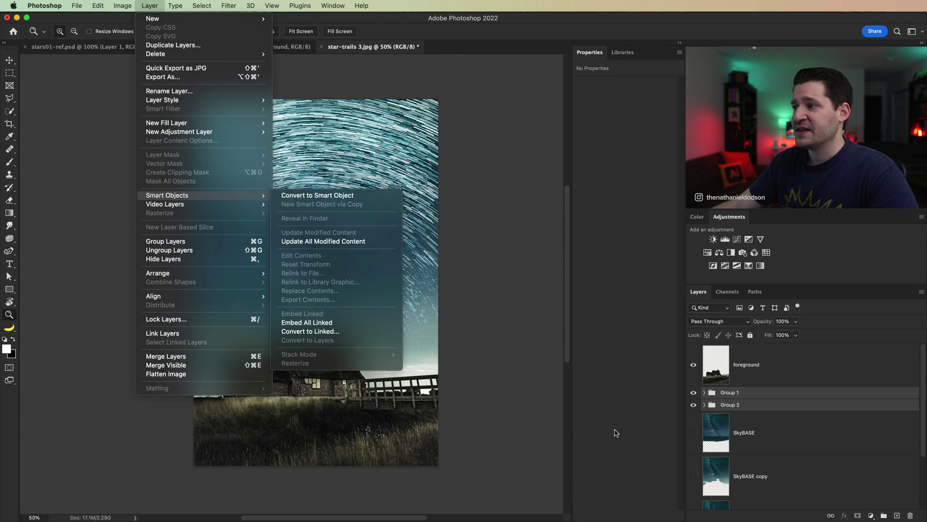
key(Escape)
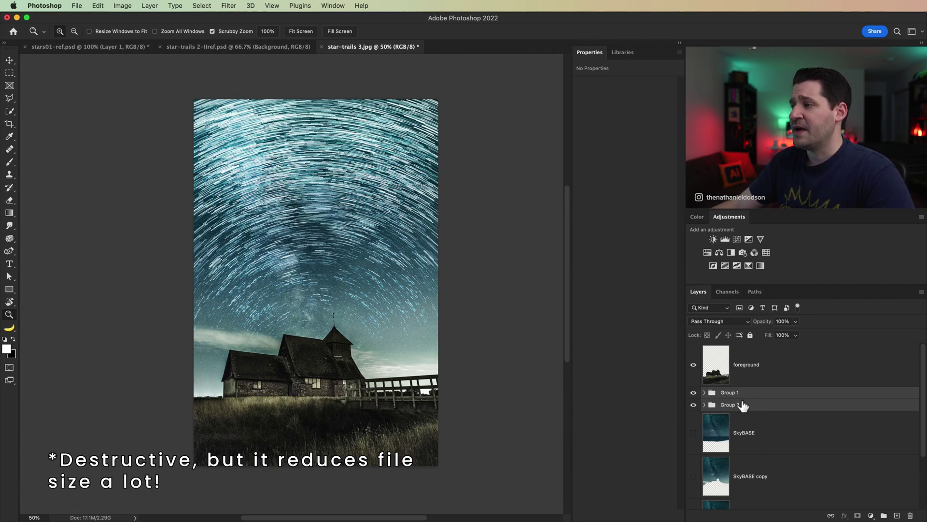
key(super+e)
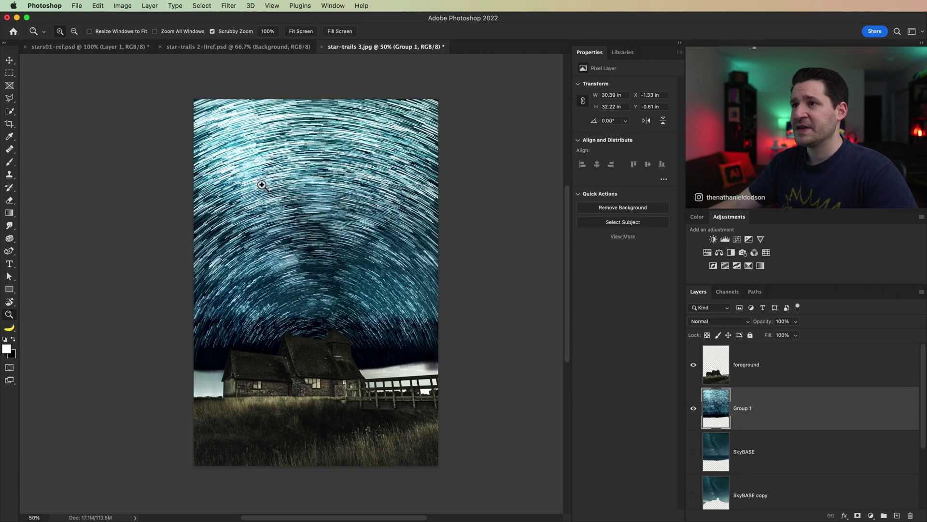
click(731, 322)
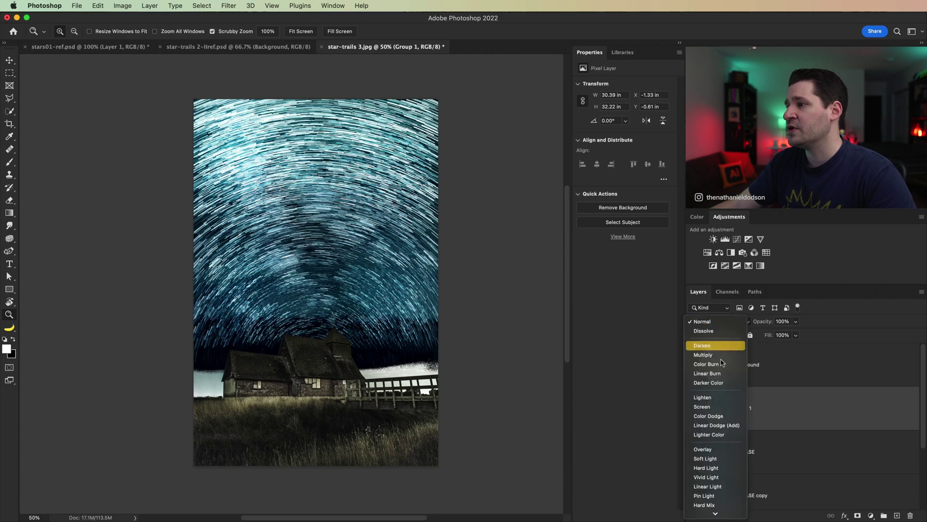
click(713, 401)
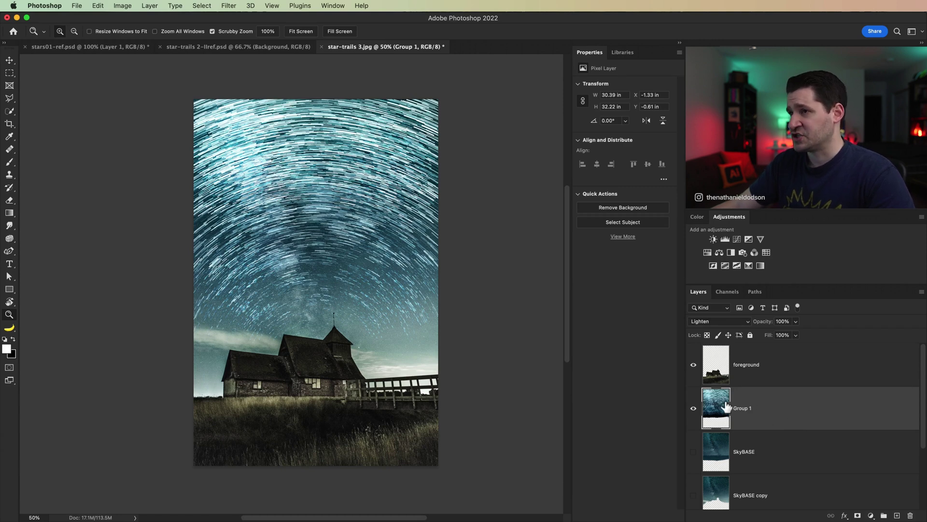
click(726, 240)
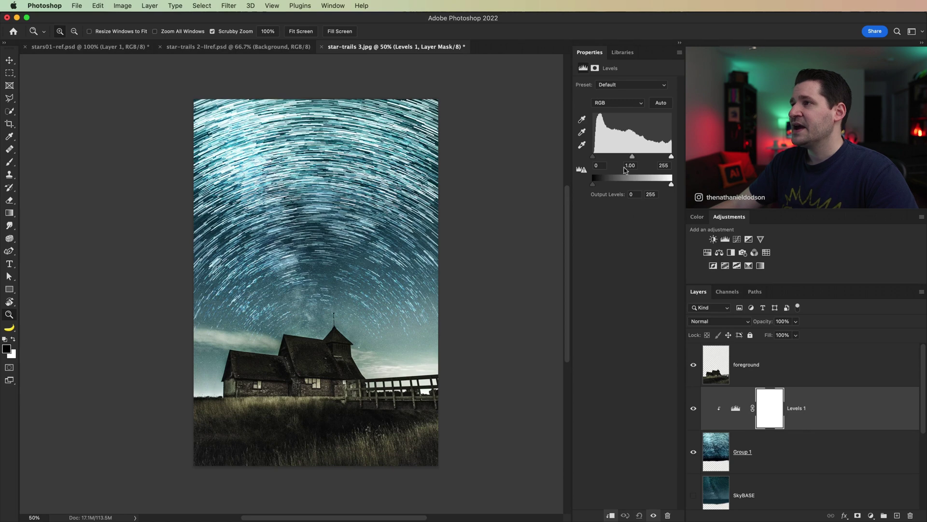
drag(633, 160, 665, 188)
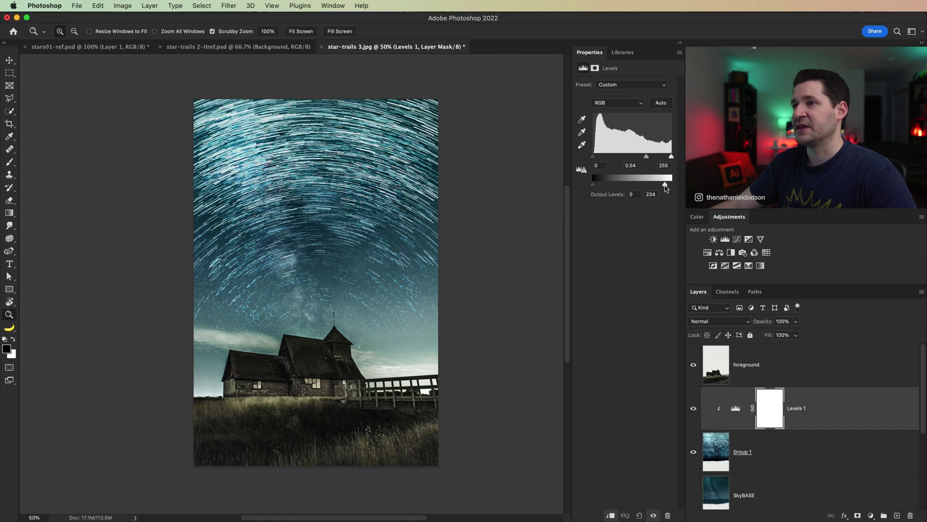
drag(665, 187, 673, 186)
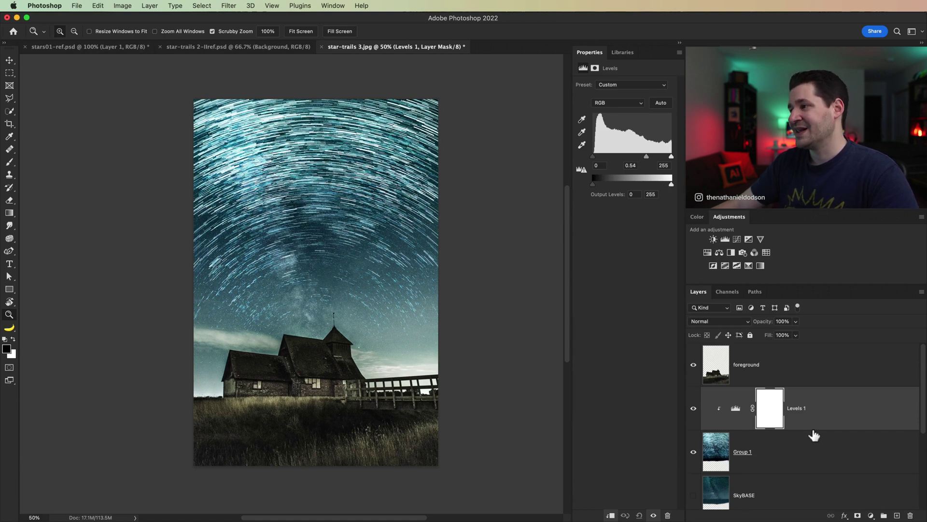
click(835, 418)
key(BackSpace)
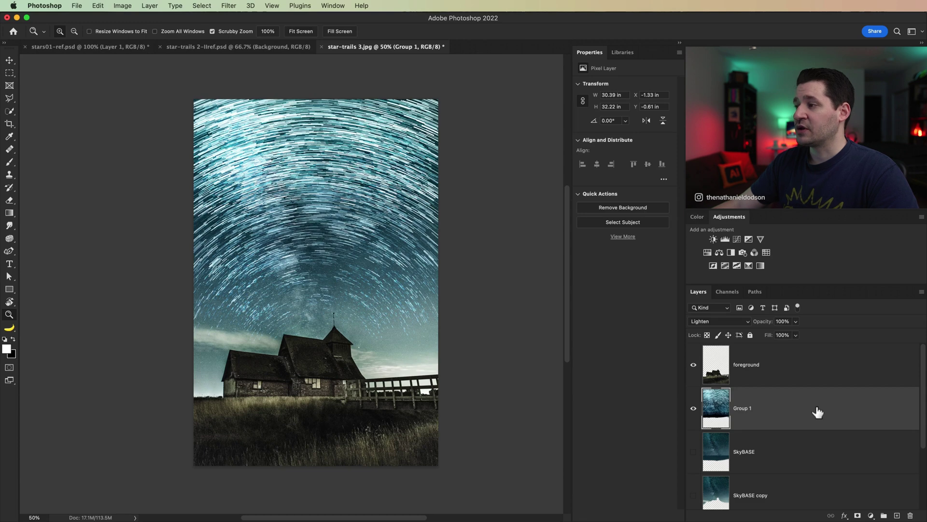
Step: In Group 1's Blend If, split Underlying Layer at 75/255 and This Layer's black point at 0/177
double_click(823, 417)
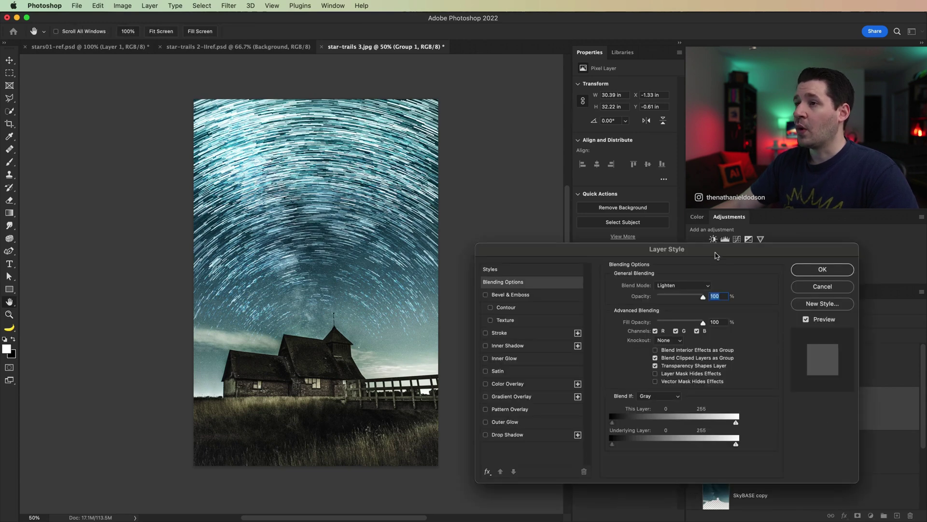
drag(716, 256, 653, 274)
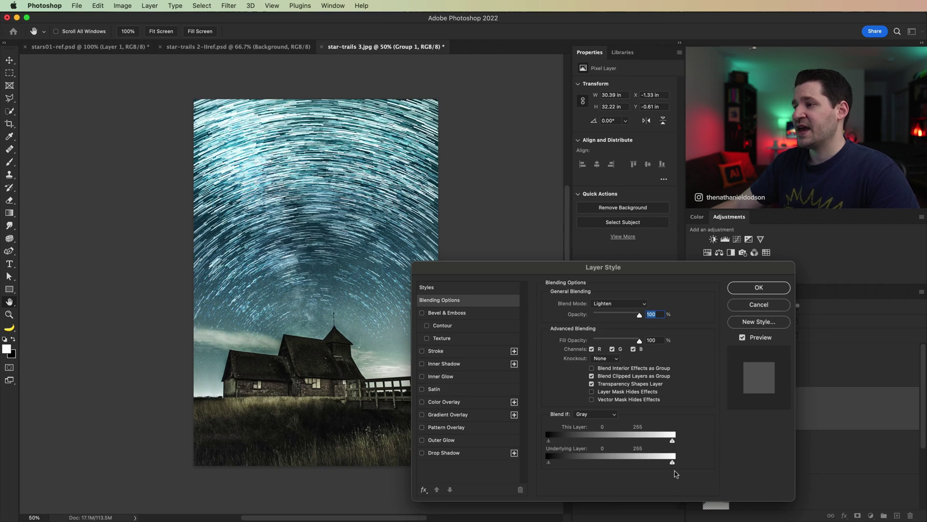
drag(663, 464, 660, 463)
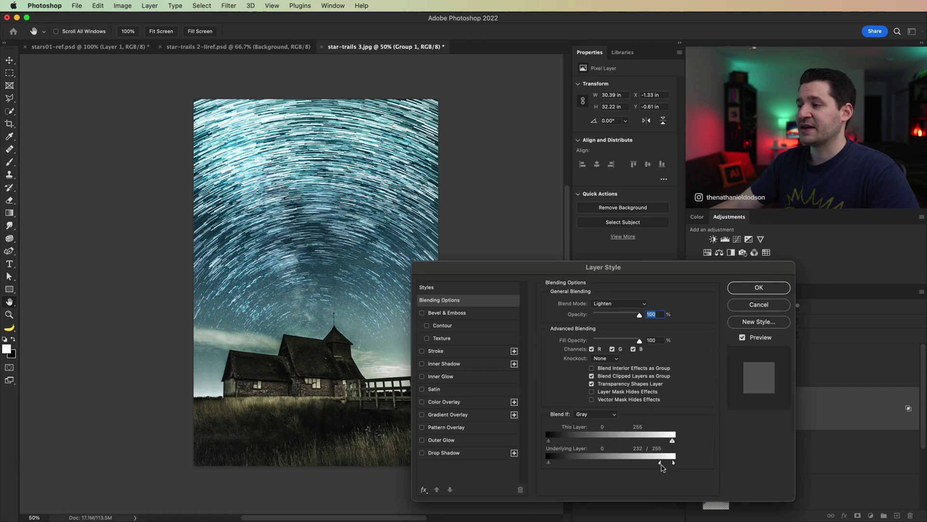
drag(647, 467, 586, 466)
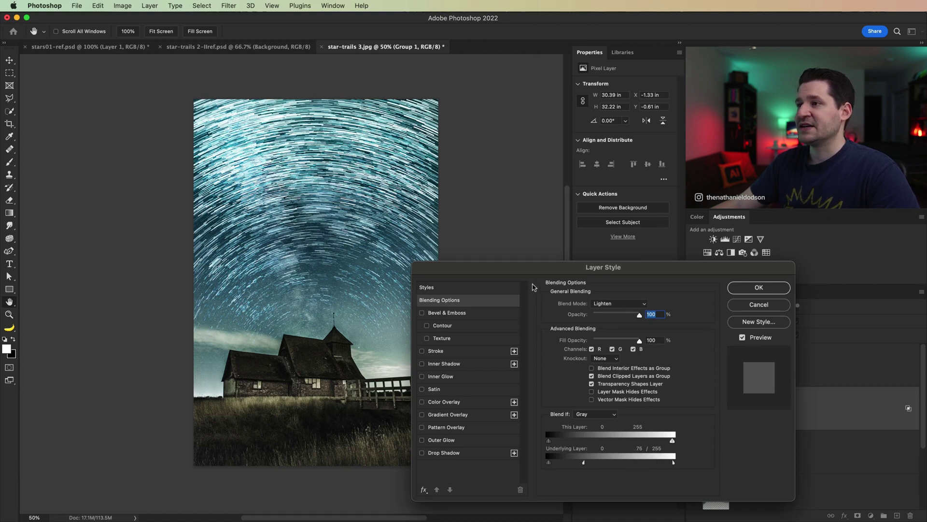
drag(536, 271, 635, 276)
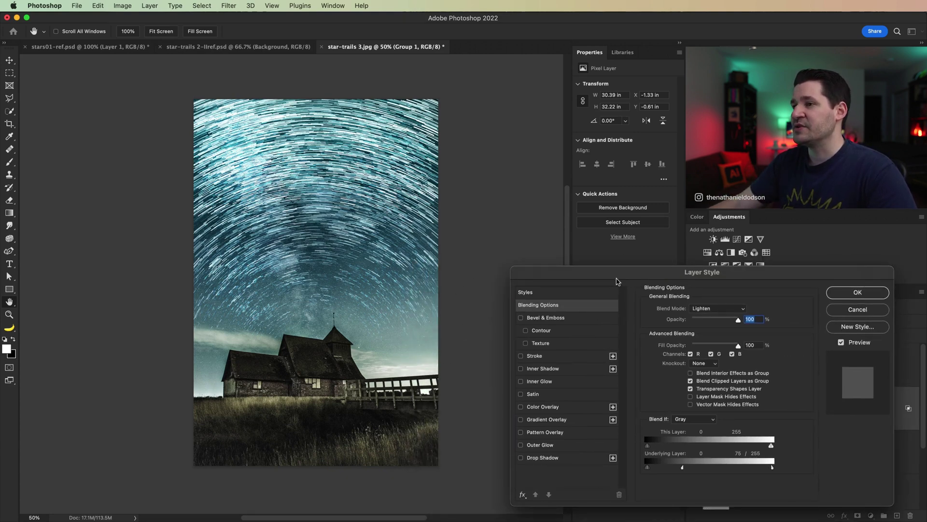
drag(616, 278, 529, 269)
drag(560, 436, 562, 438)
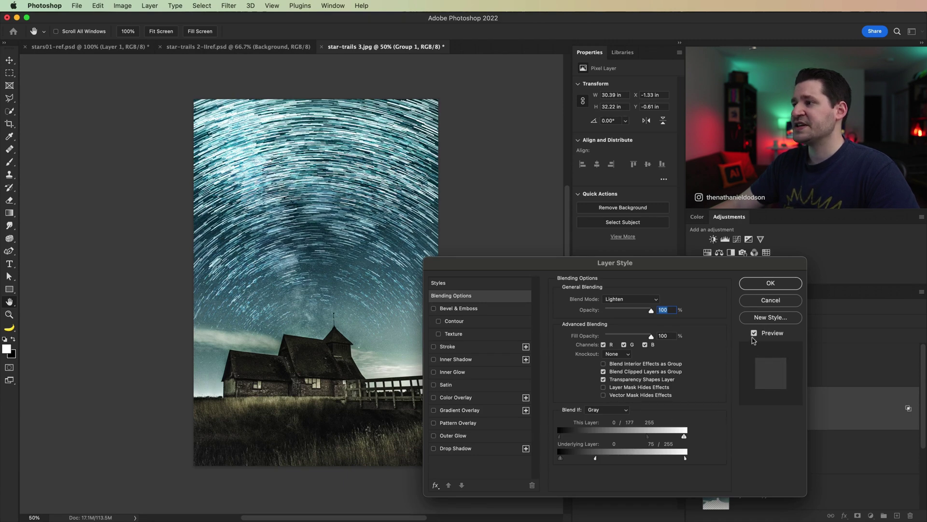
Step: Toggle Preview to compare the image with and without the Blend If changes
click(754, 333)
click(754, 333)
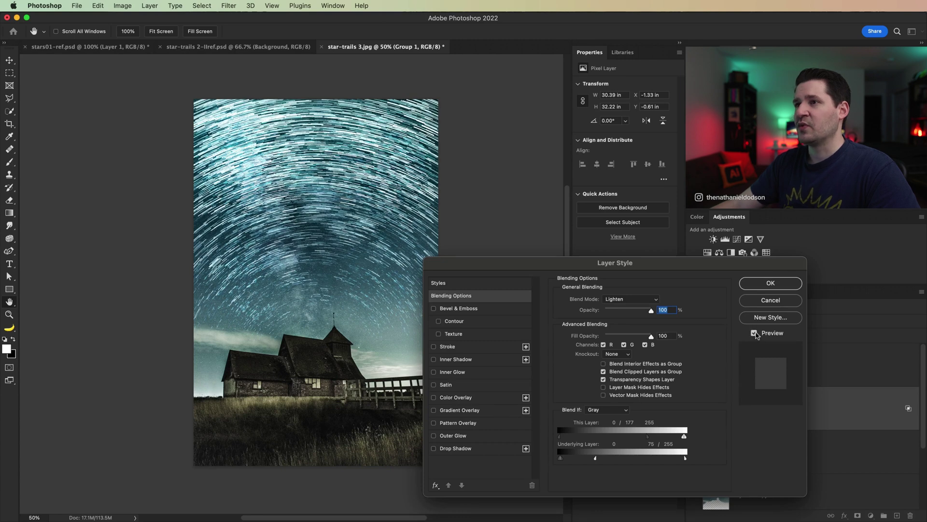
click(754, 333)
click(754, 333)
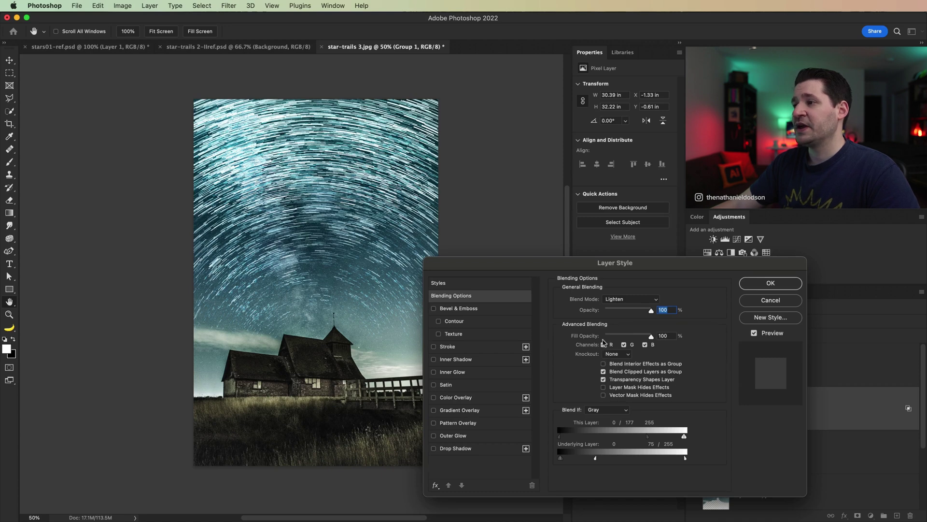
Step: Try excluding the red and blue channels, restore them, then set Fill Opacity to 86% and apply
click(604, 345)
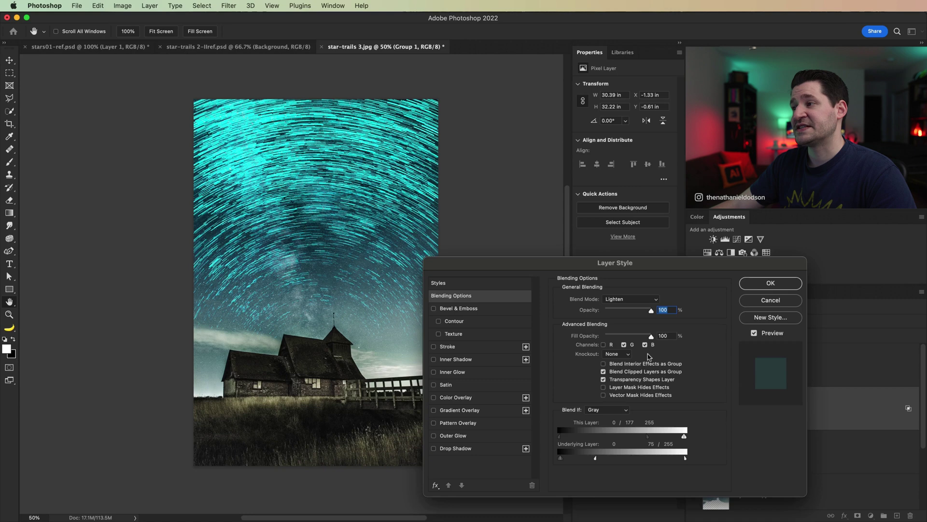
click(645, 344)
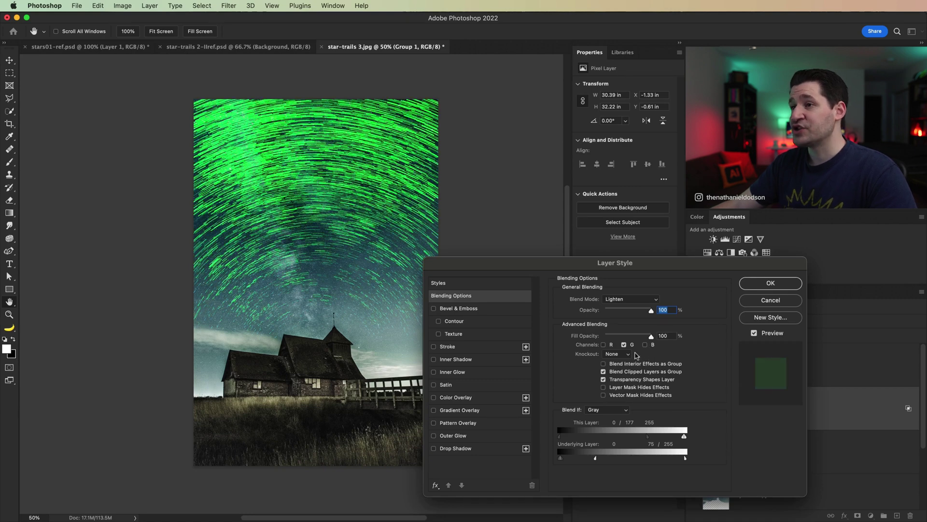
click(646, 345)
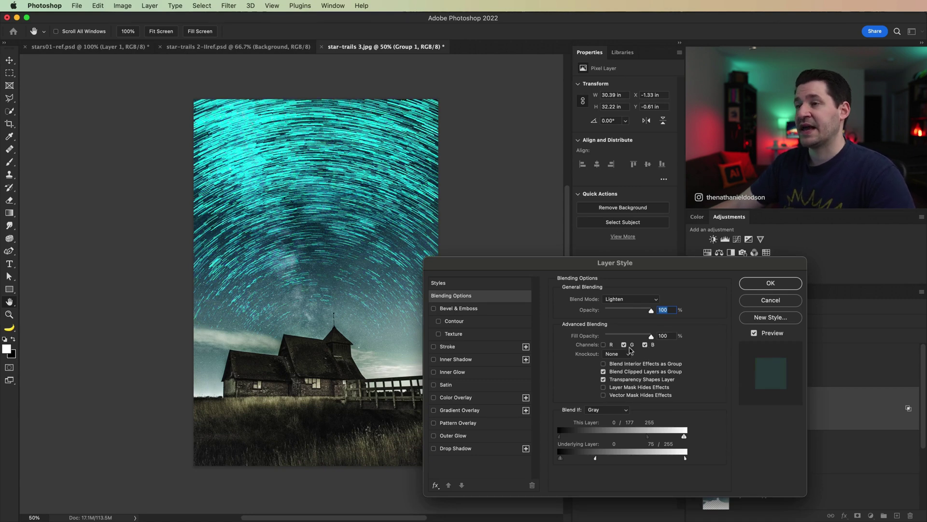
click(603, 345)
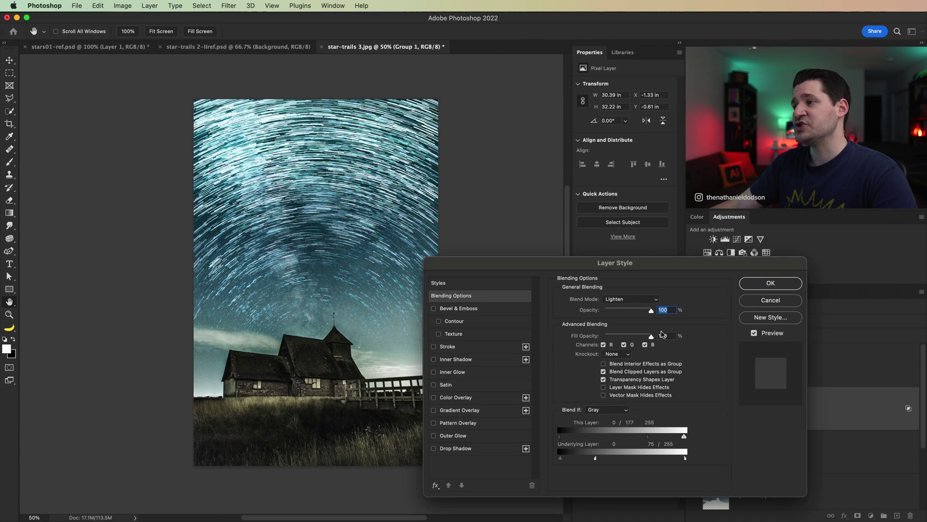
drag(648, 336, 645, 337)
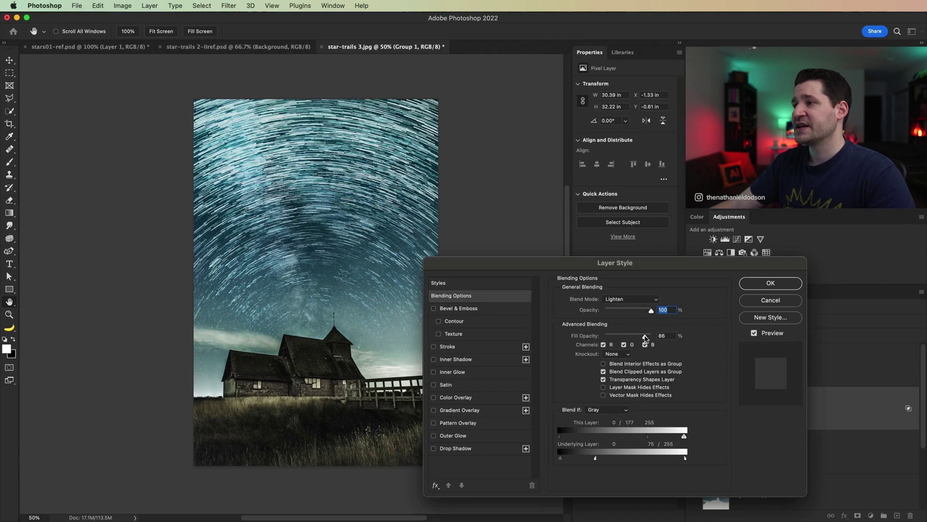
click(771, 283)
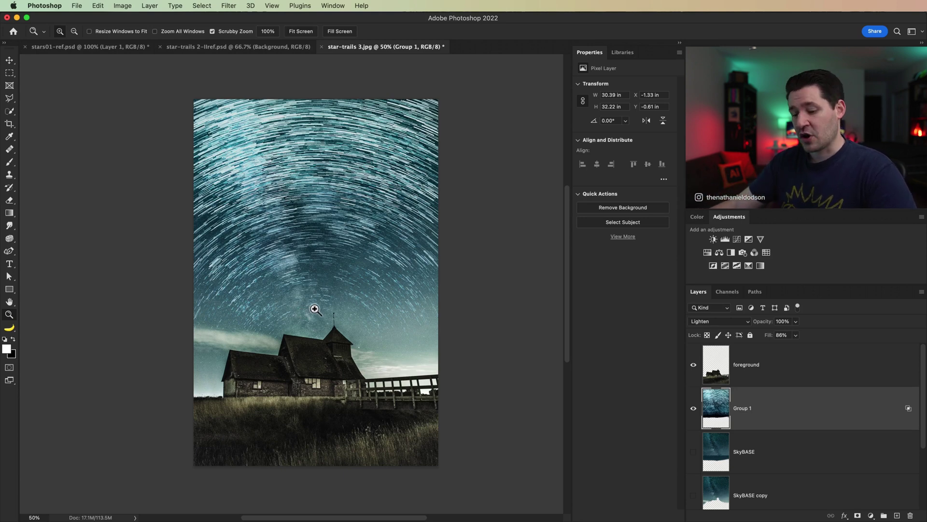
Step: Zoom in on the sky of the star-trail composite
click(340, 249)
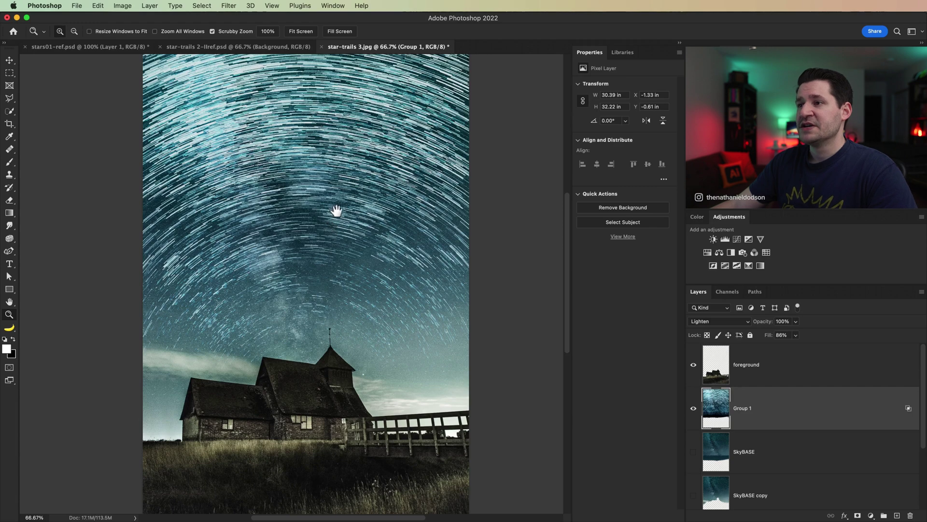
Step: Pan to recentre the star-trail composite over the church in the window
drag(337, 211, 377, 244)
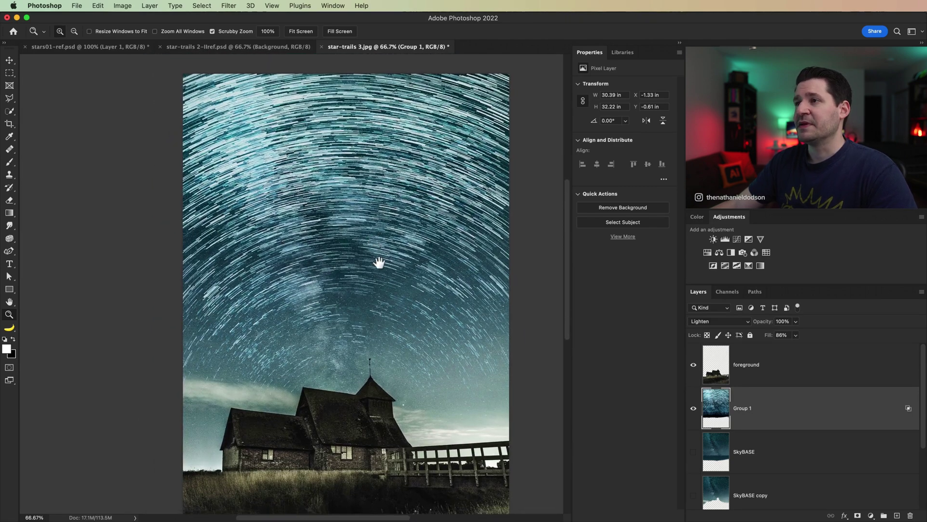